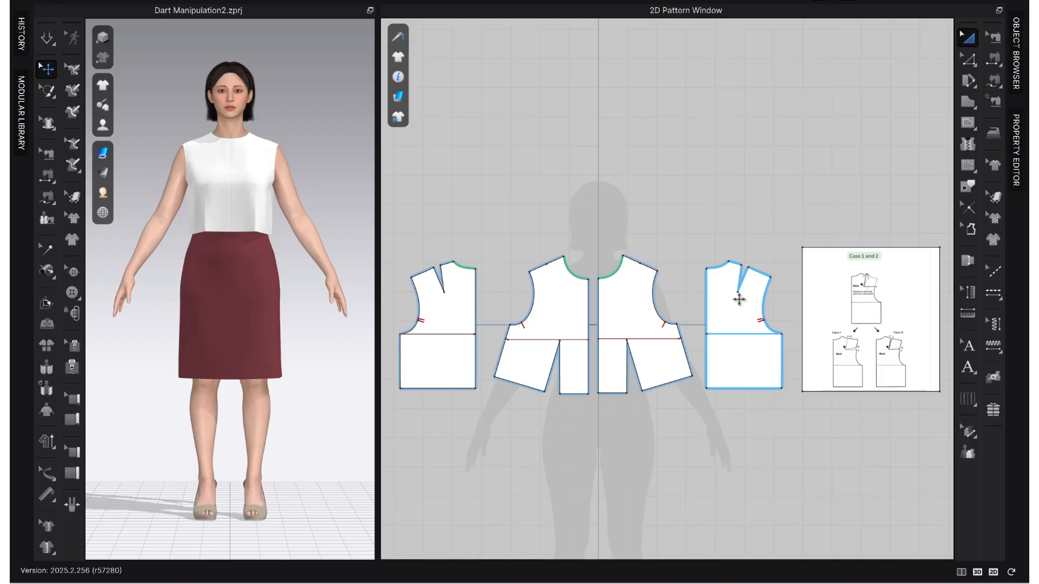
Draw a horizontal internal line about 9.5 cm long from the back pattern's shoulder dart tip to the armhole curve.
left_click(732, 219)
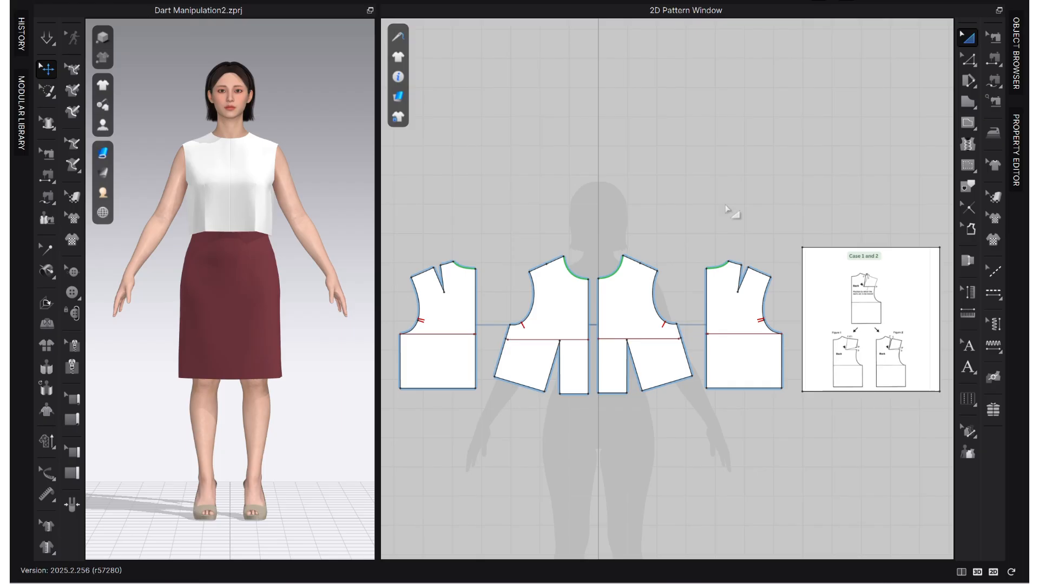
left_click(753, 296)
scroll(810, 319, "up", 3)
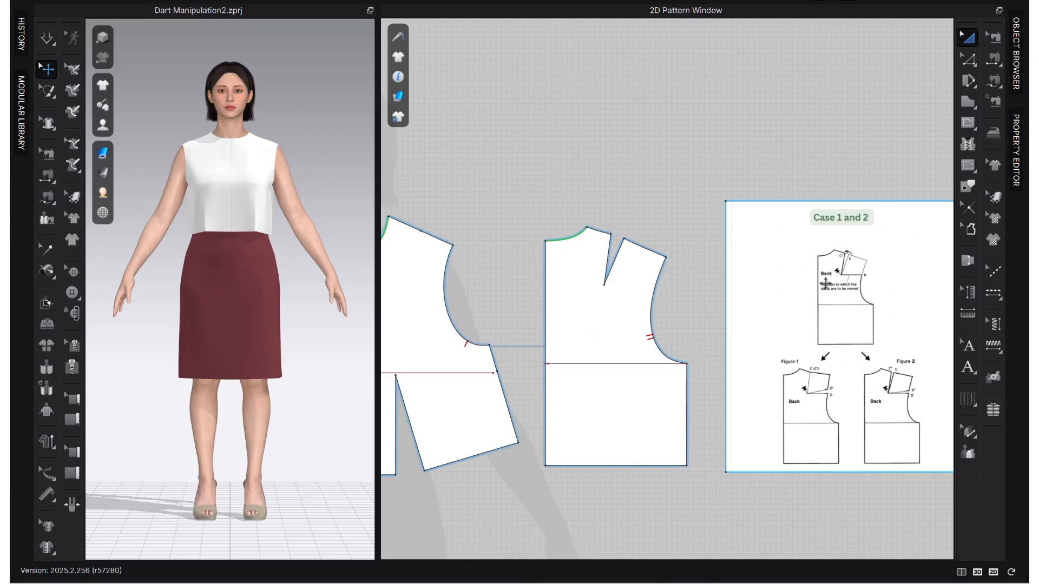
middle_click_drag(867, 290, 795, 272)
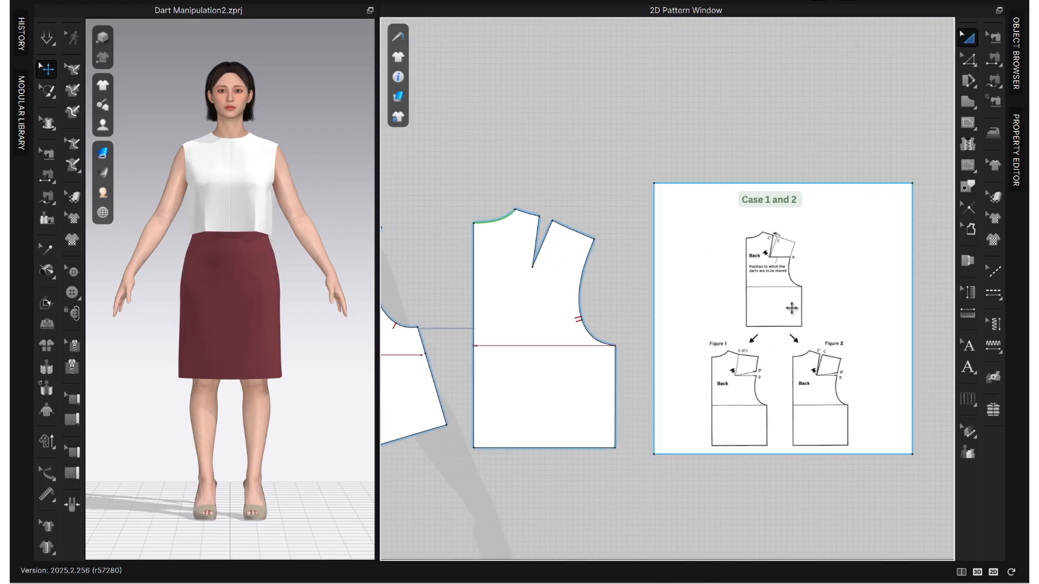
scroll(766, 294, "up", 1)
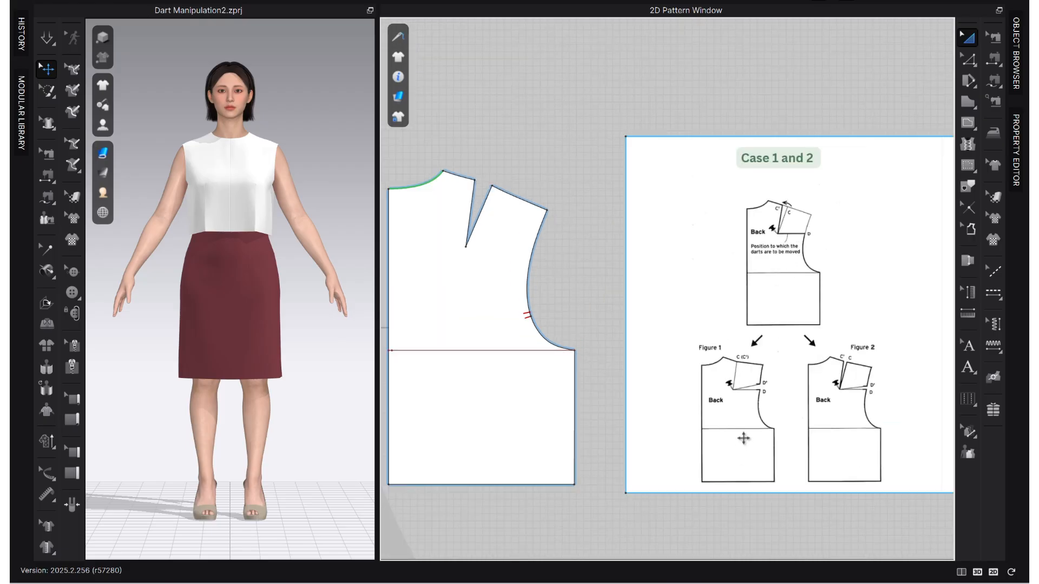
middle_click_drag(753, 436, 781, 431)
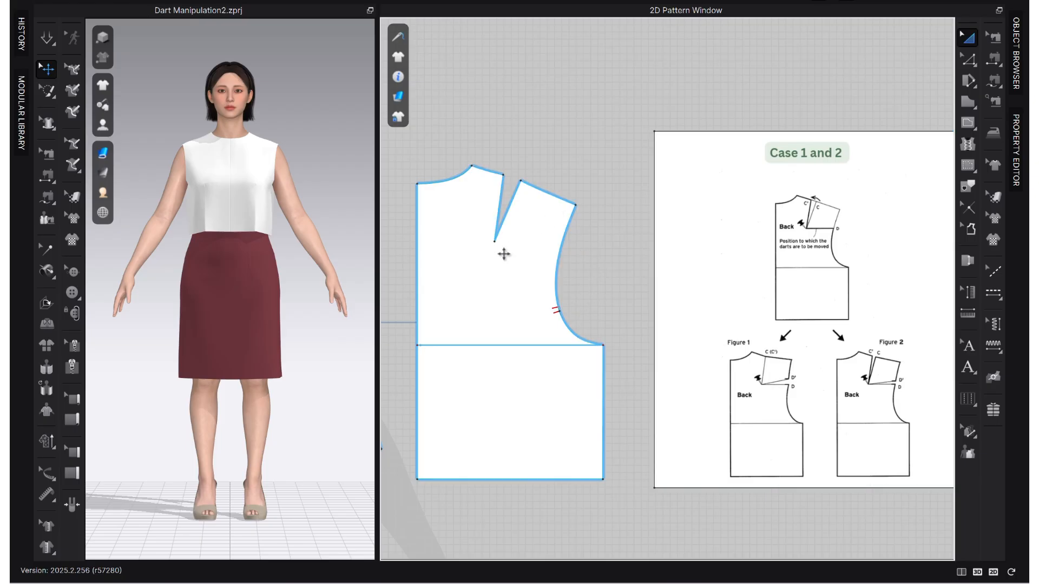
key("z")
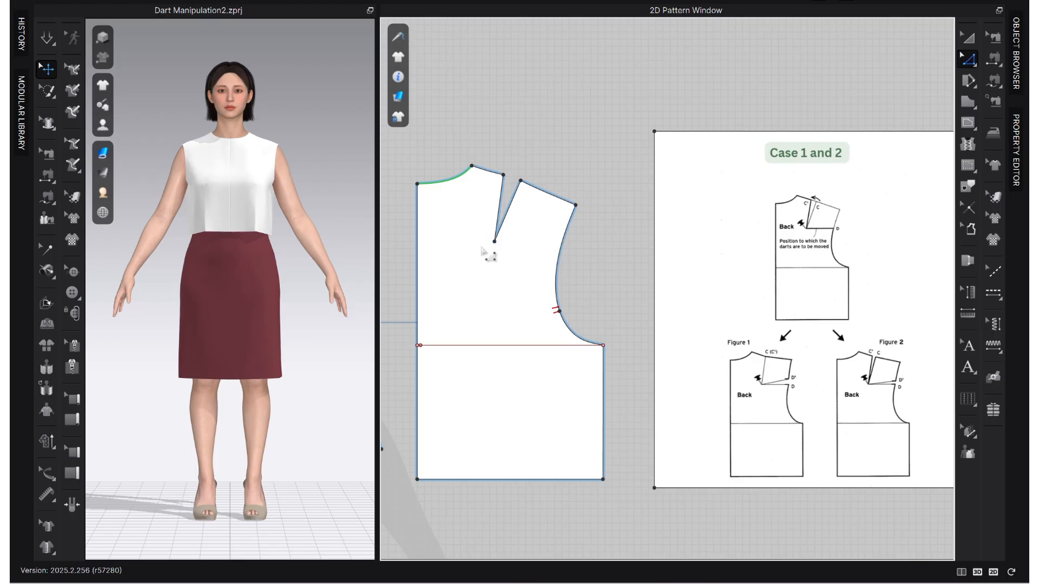
key("g")
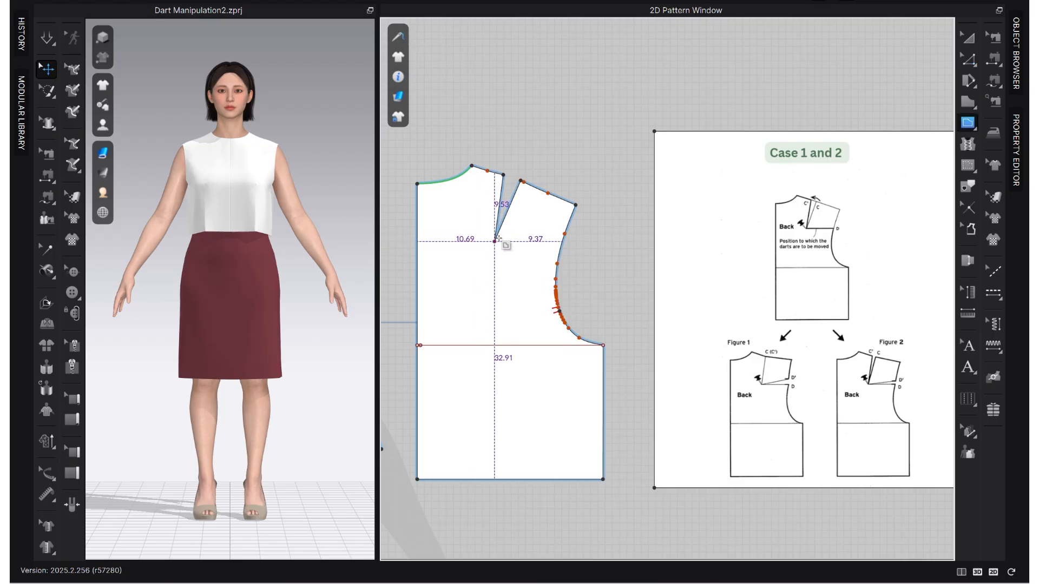
left_click(493, 241)
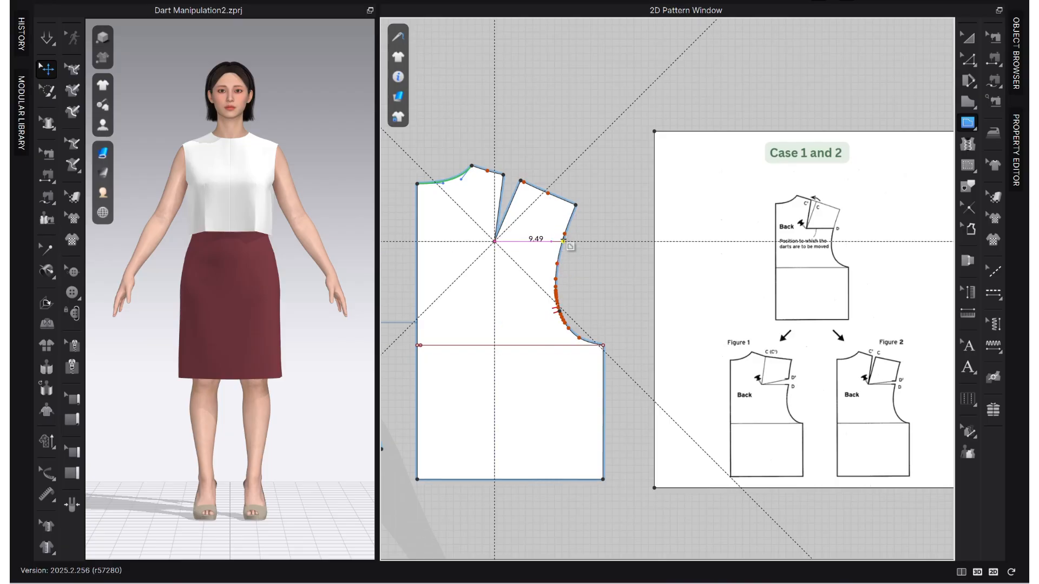
scroll(563, 241, "up", 2)
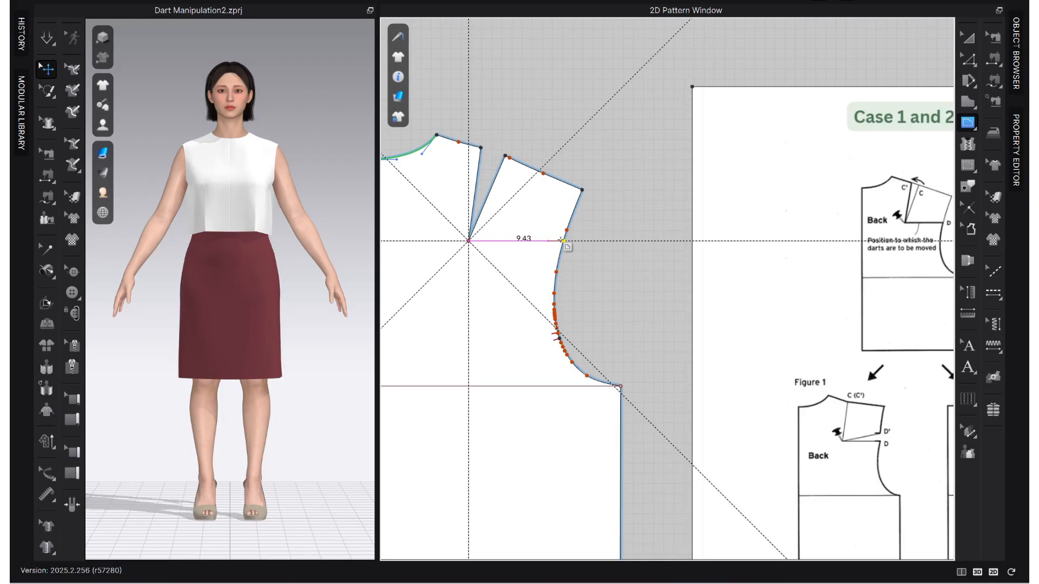
middle_click_drag(563, 241, 618, 239)
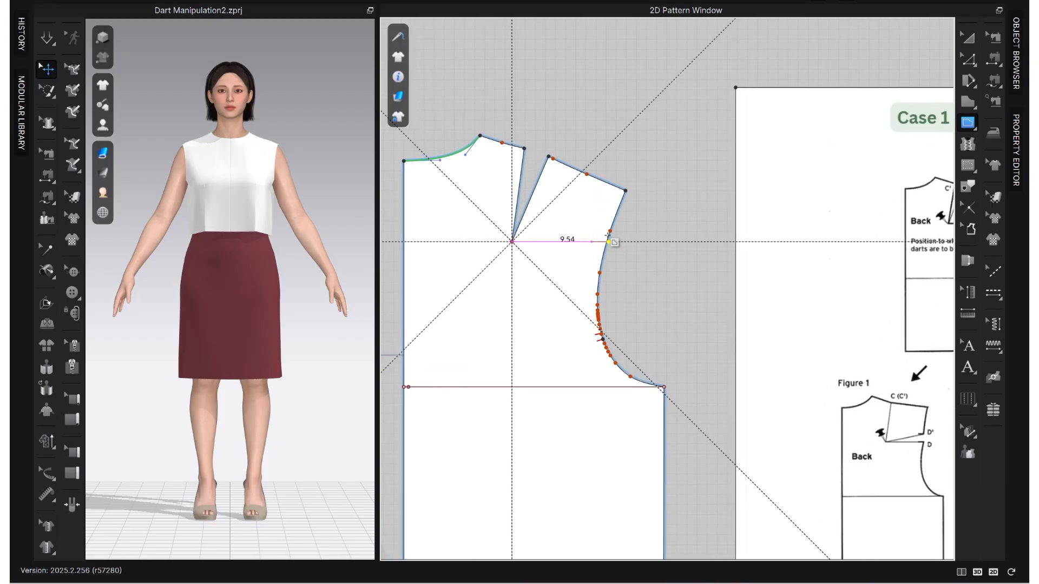
left_click(607, 242)
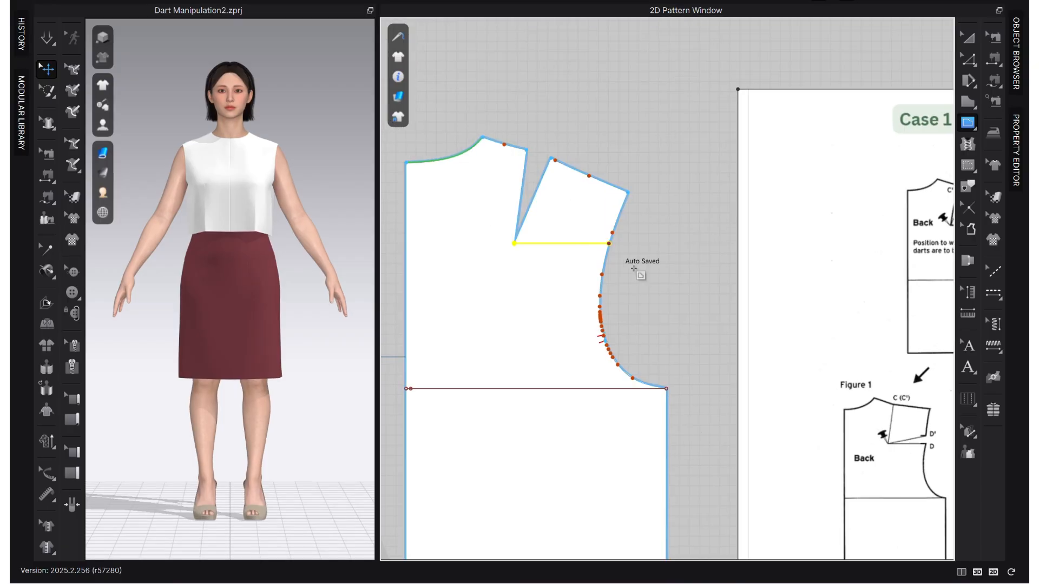
Add a point on the armhole outline where the new internal line intersects it.
key("z")
left_click(616, 222)
right_click(616, 221)
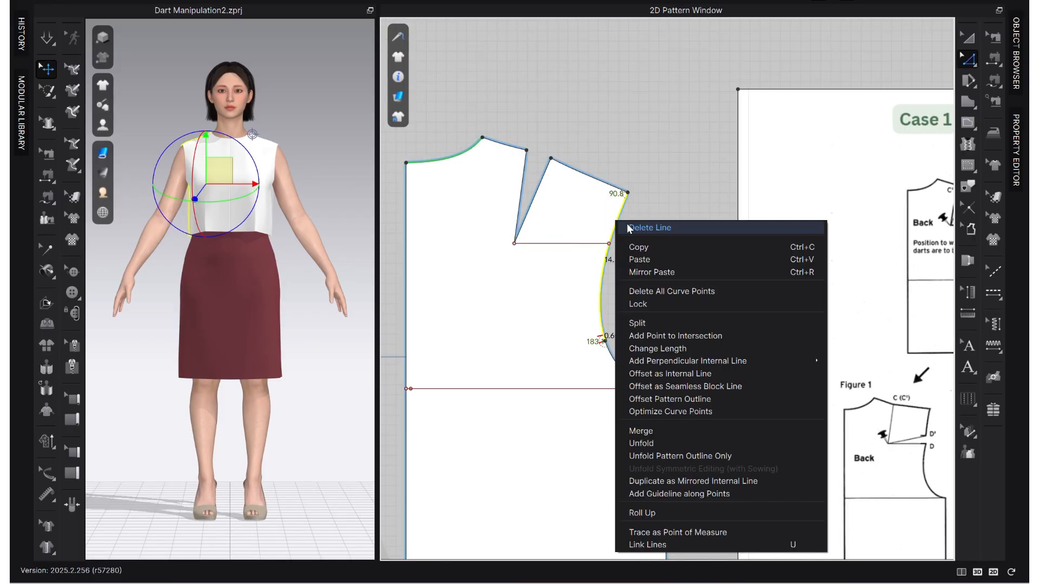
left_click(679, 339)
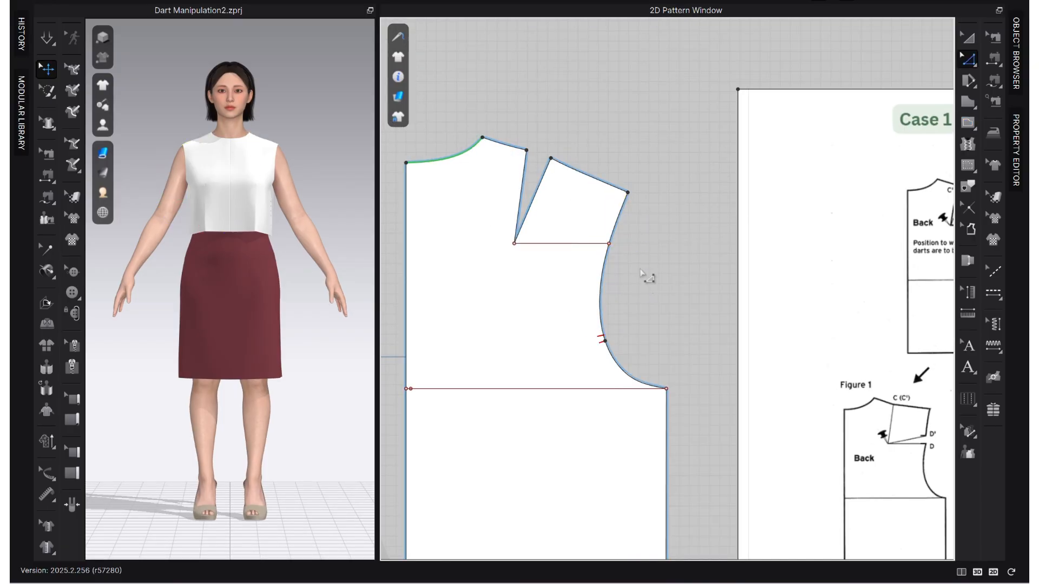
Inspect the lengths of the two legs of the back shoulder dart.
scroll(576, 259, "down", 2)
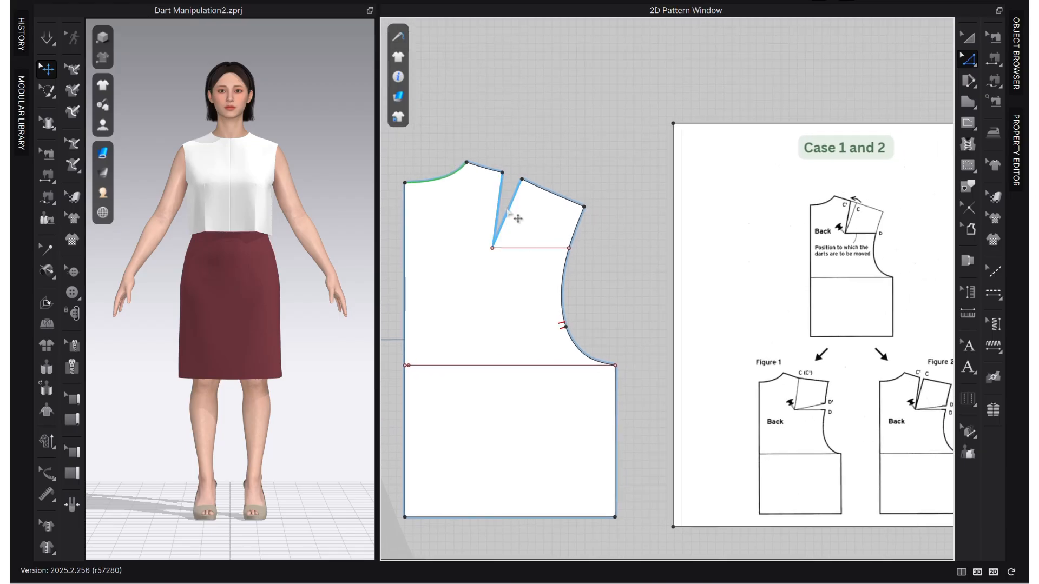
left_click(518, 218)
right_click(518, 219)
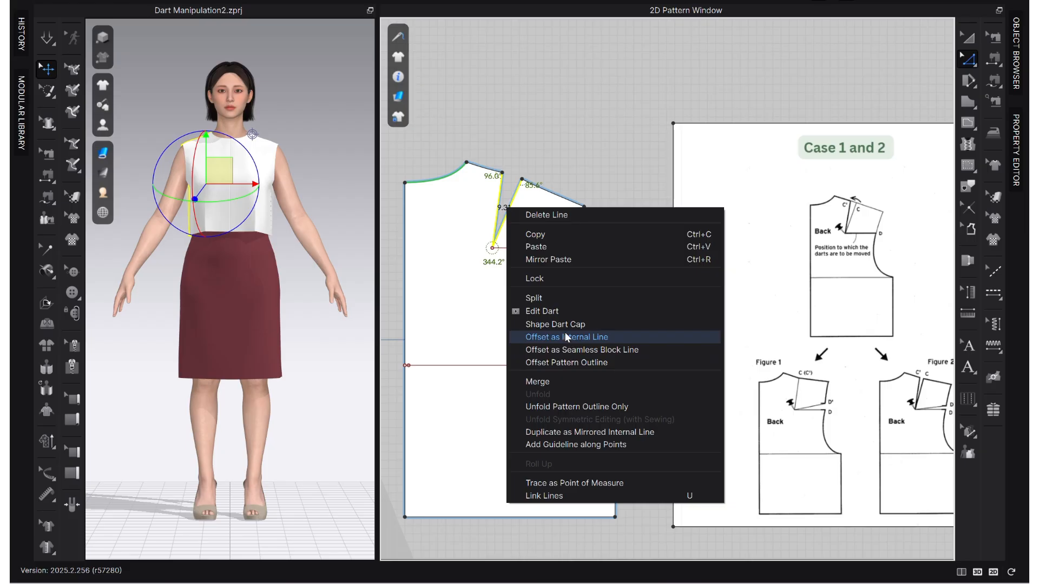
left_click(542, 316)
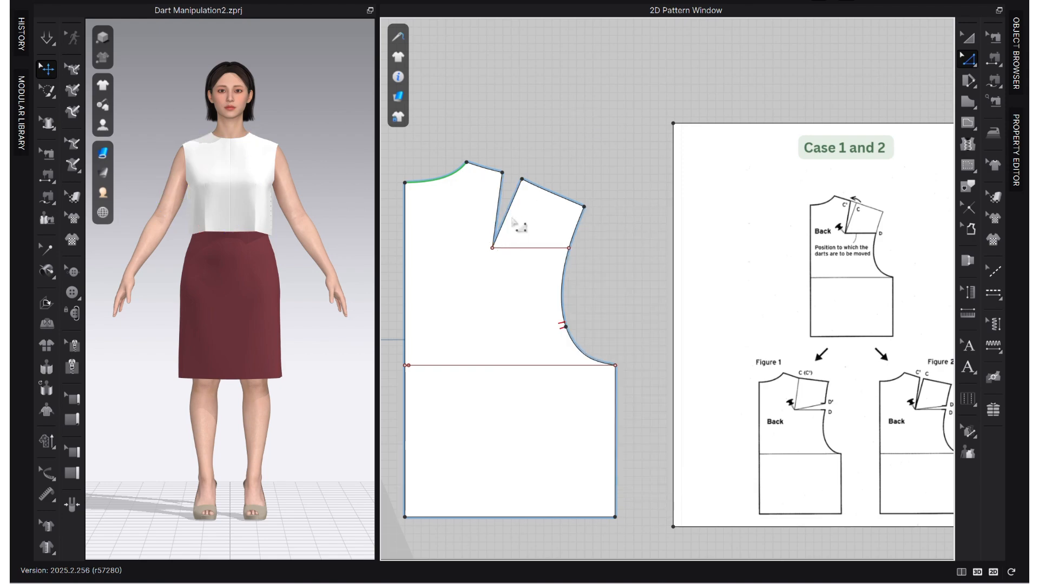
scroll(493, 219, "up", 3)
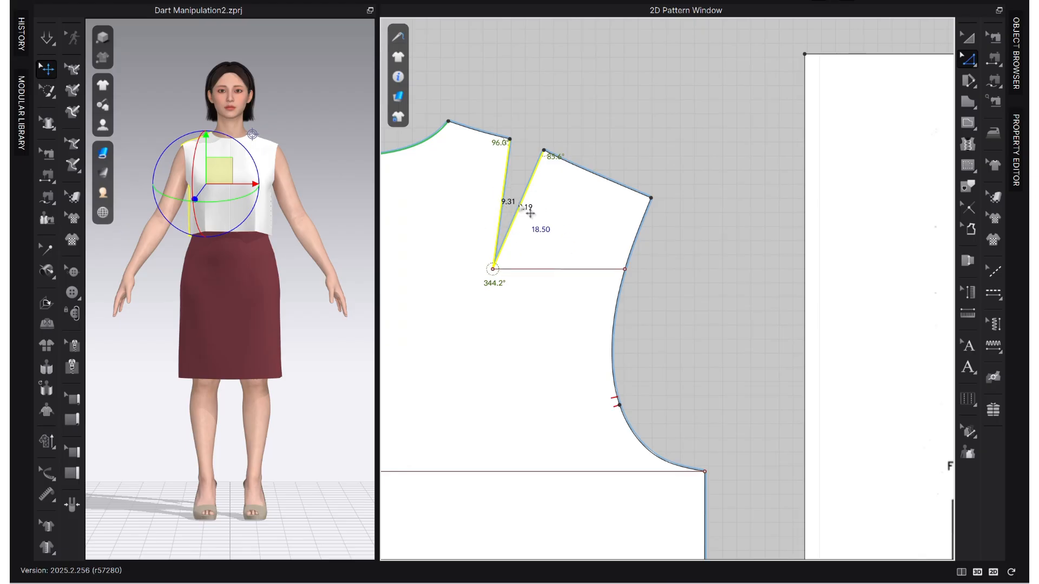
scroll(595, 226, "down", 2)
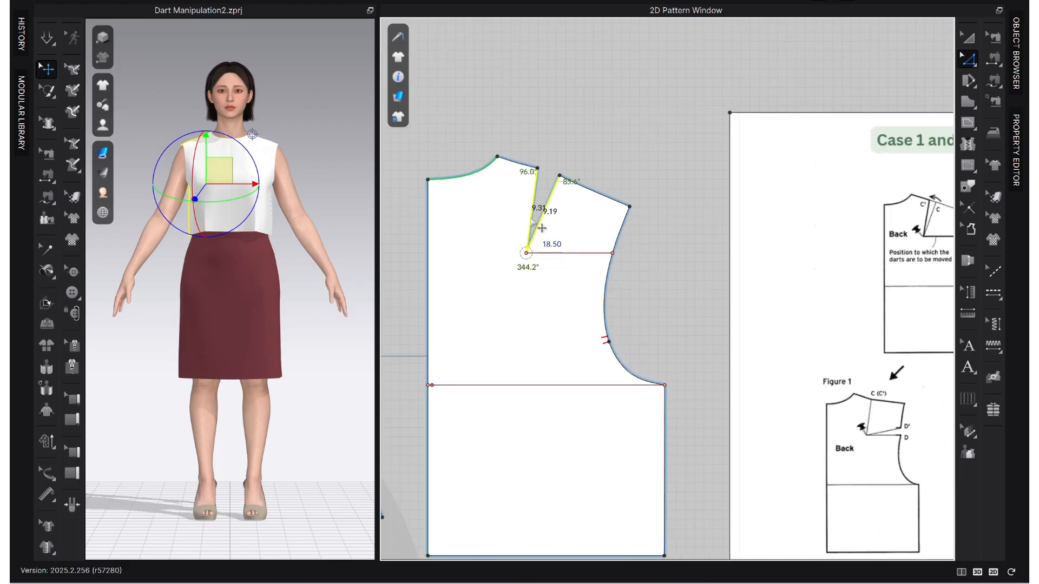
right_click(536, 227)
key("Escape")
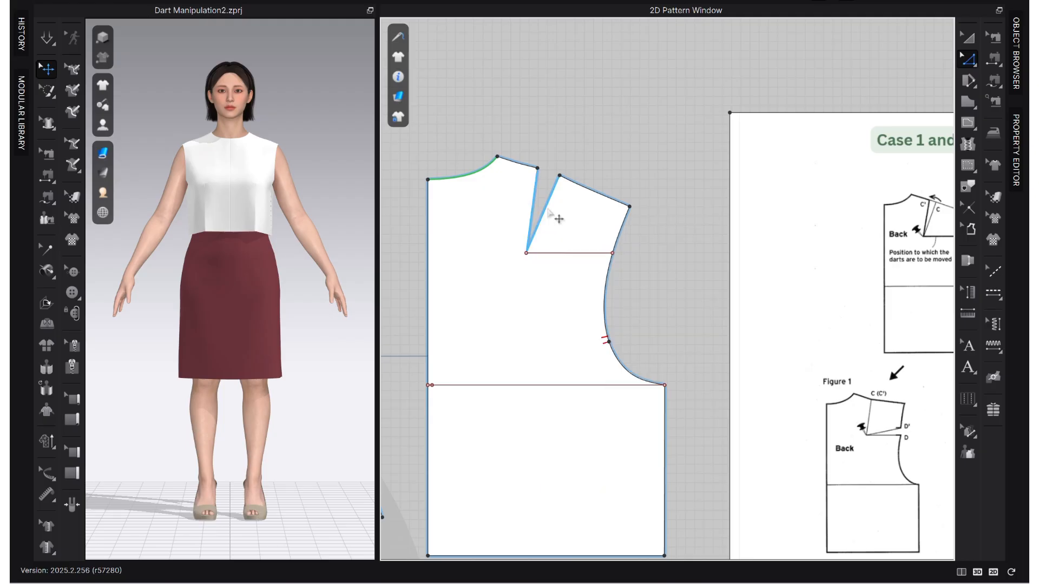
Even out the two legs of the back shoulder dart with Edit Dart, using Shape Dart Cap and accepting the cap outline.
right_click(555, 221)
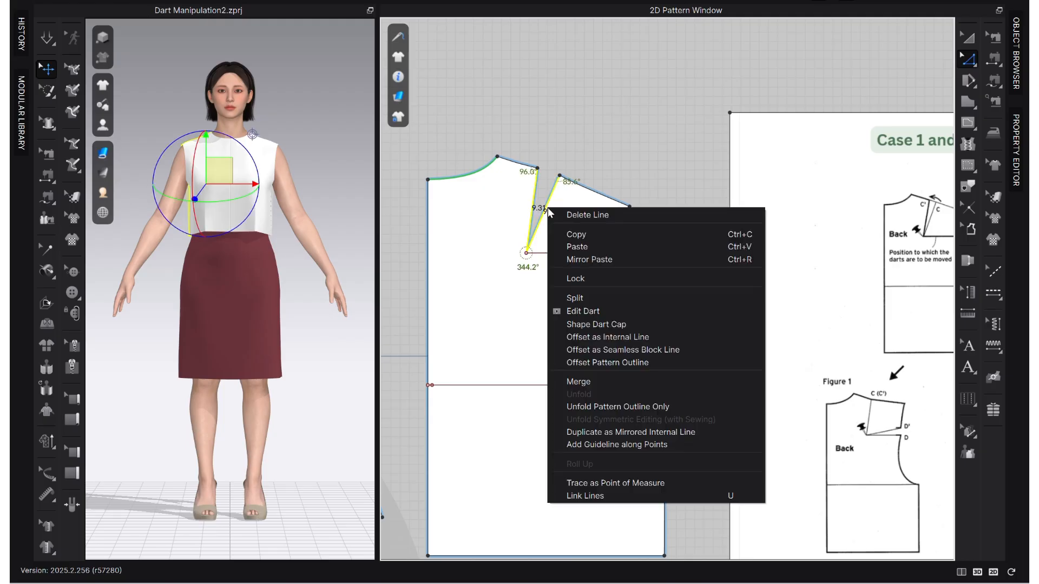
left_click(602, 314)
left_click_drag(520, 189, 742, 183)
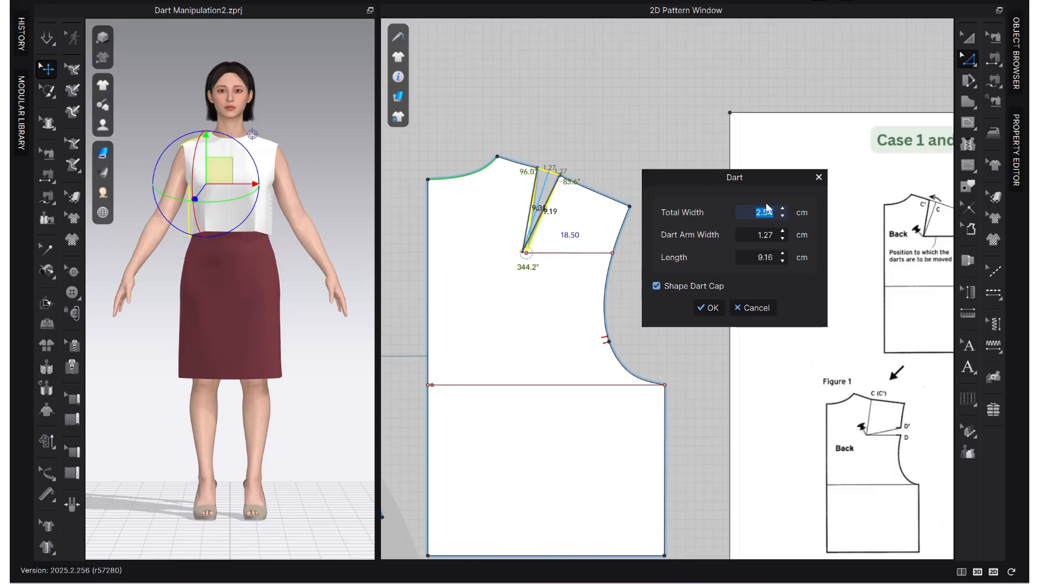
left_click(655, 283)
key("Return")
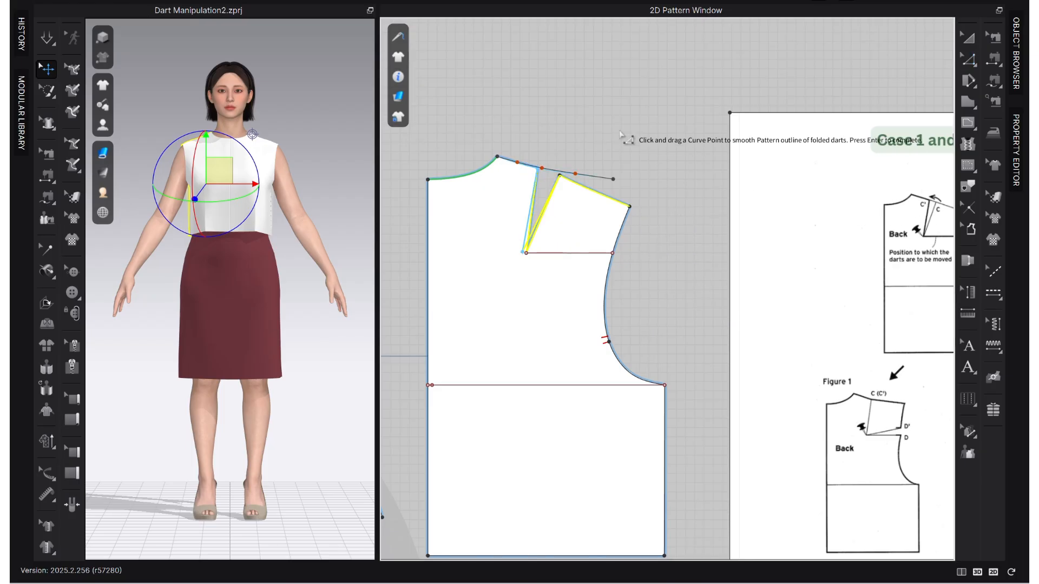
key("Return")
Move the inner end point of the horizontal internal line onto the adjusted tip of the shoulder dart.
scroll(529, 283, "up", 2)
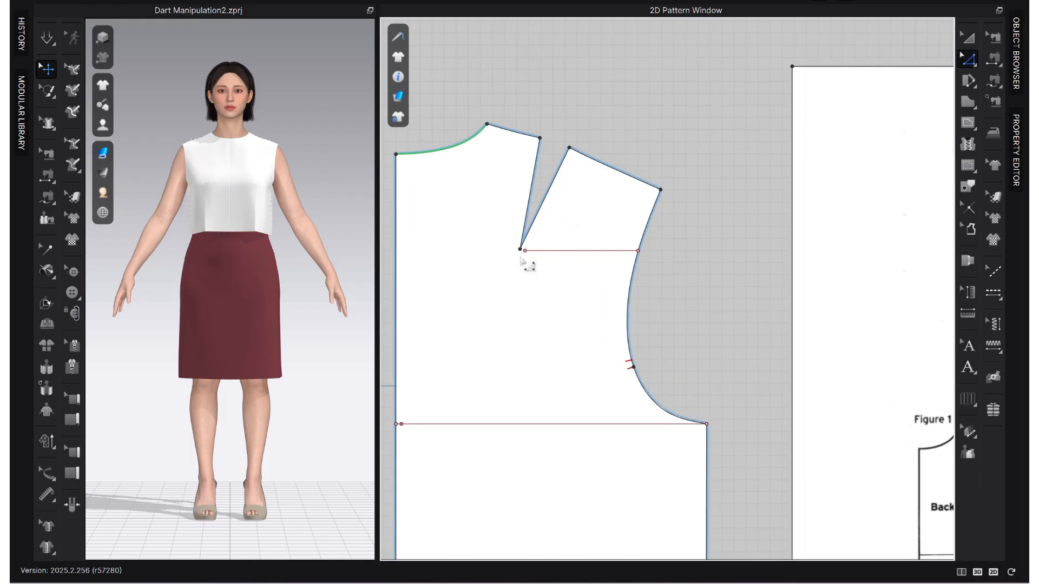
left_click(525, 251)
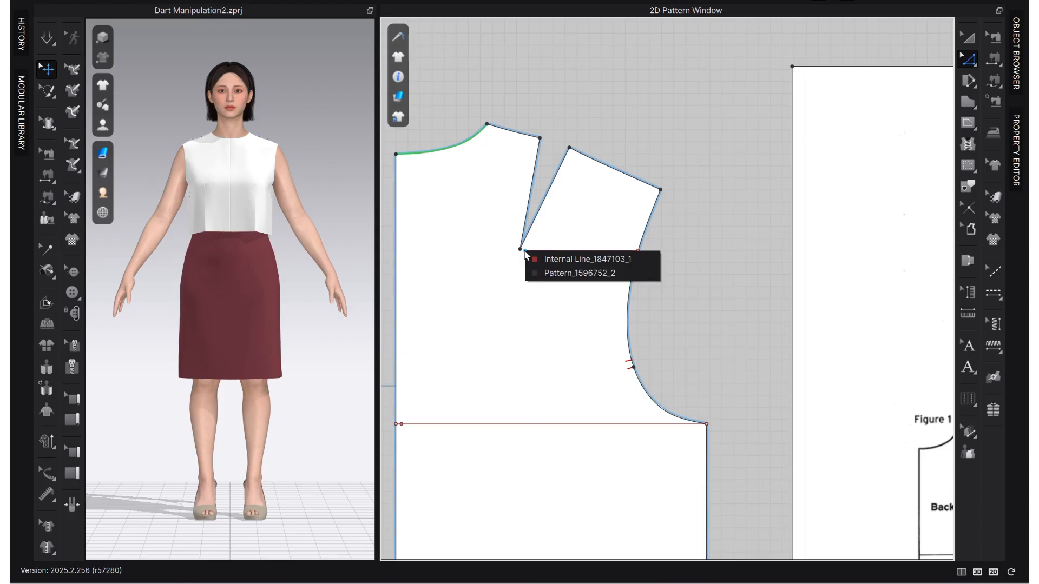
left_click(561, 207)
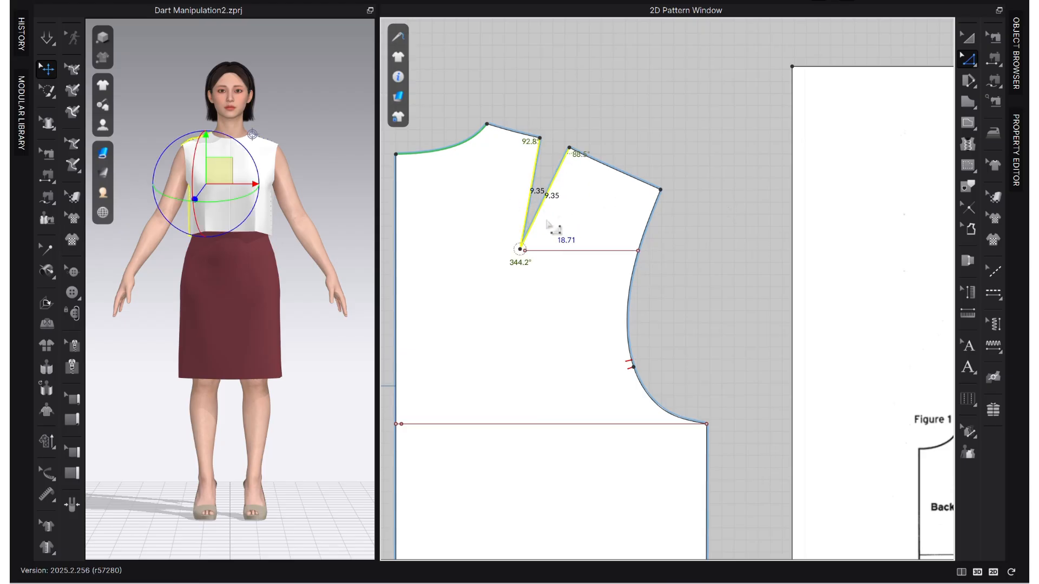
scroll(531, 332, "down", 2)
scroll(552, 266, "up", 2)
left_click(526, 277)
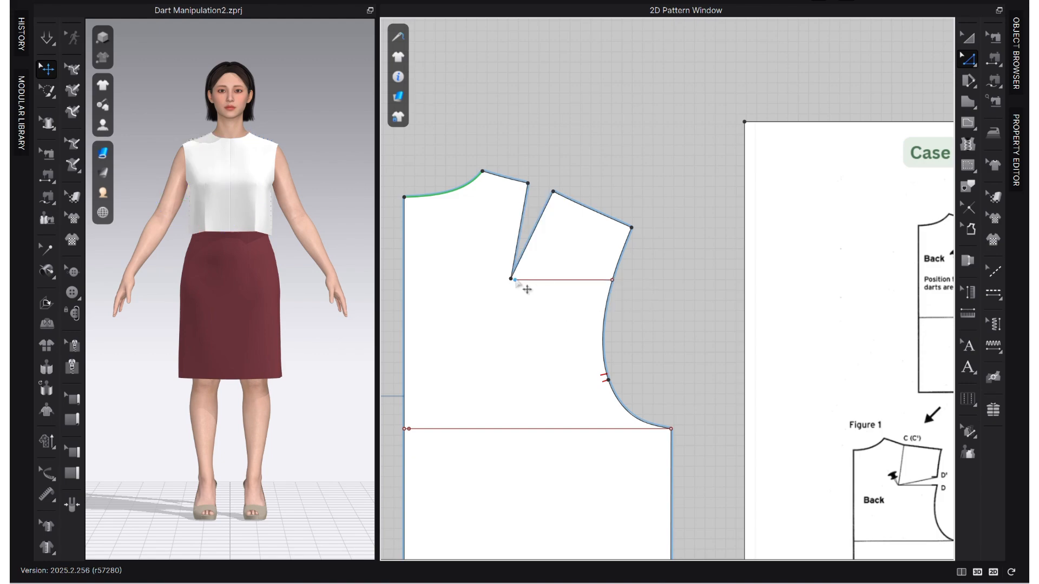
left_click(518, 280)
left_click(612, 280)
left_click(518, 282)
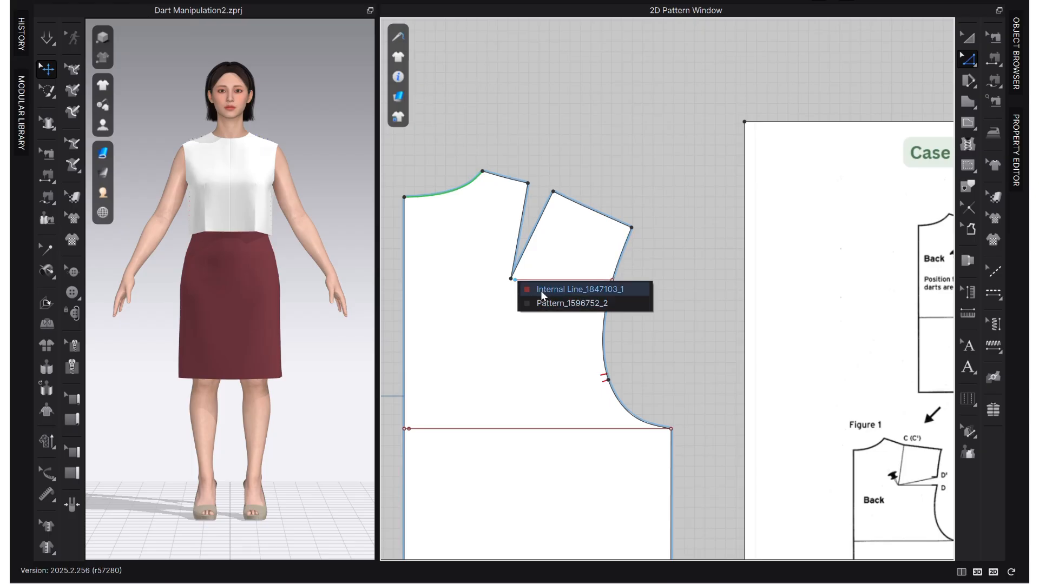
left_click(540, 290)
left_click_drag(515, 280, 511, 279)
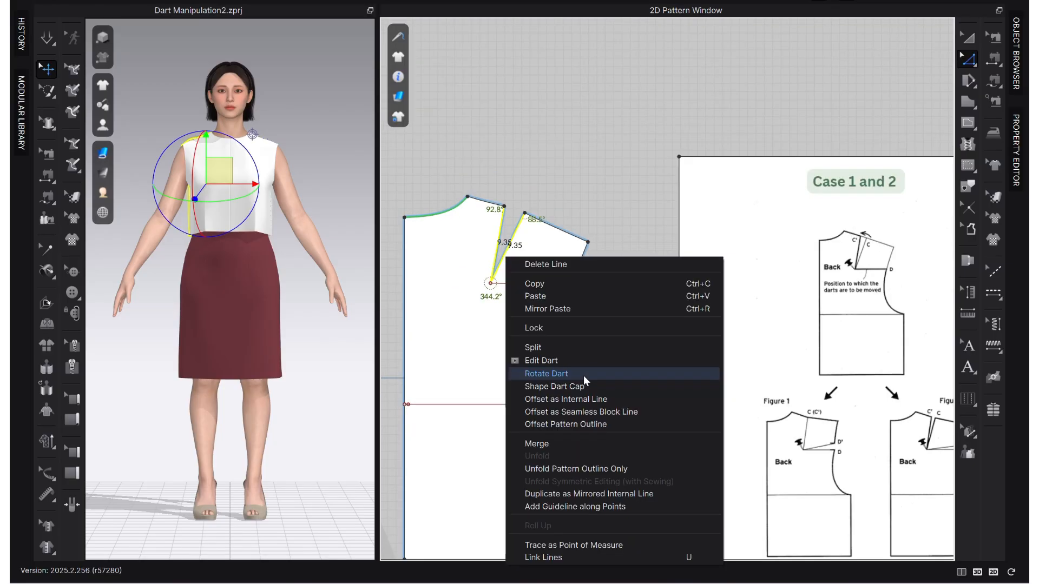
Rotate the shoulder dart to the armhole point around the dart tip, rotating the upper armhole section and ending the new dart near that tip.
left_click(553, 375)
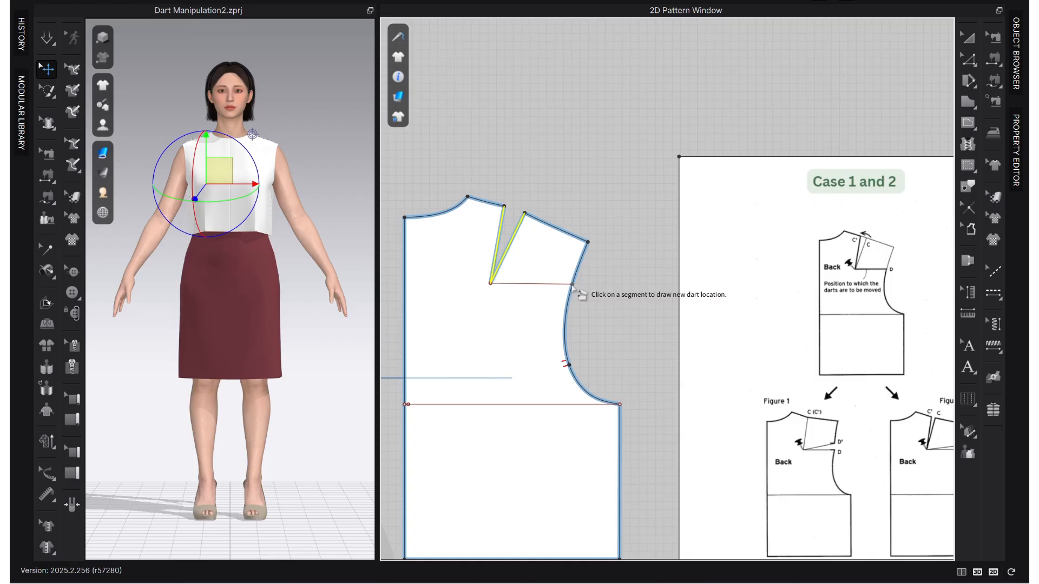
left_click(572, 284)
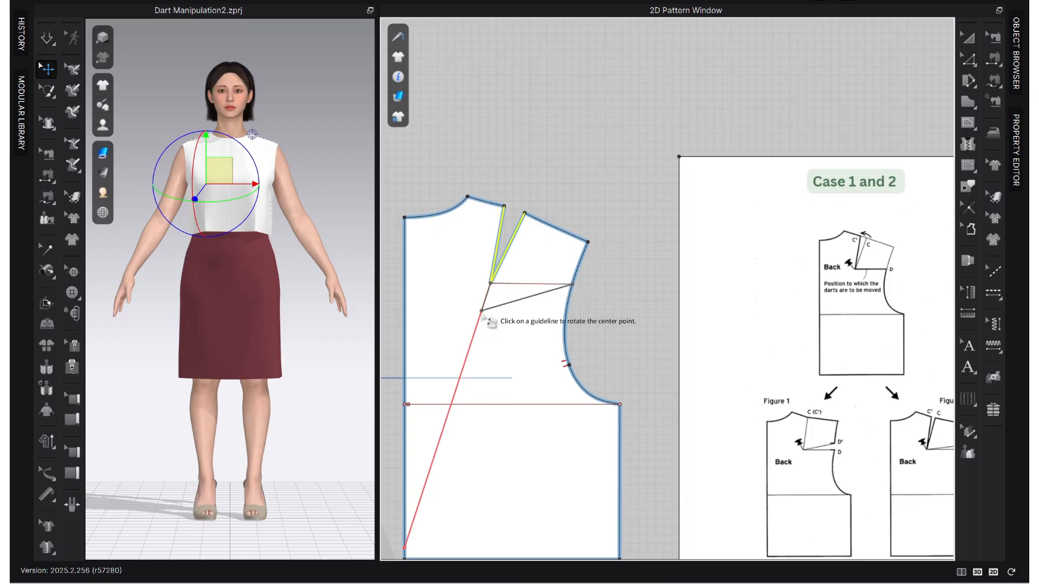
left_click(492, 283)
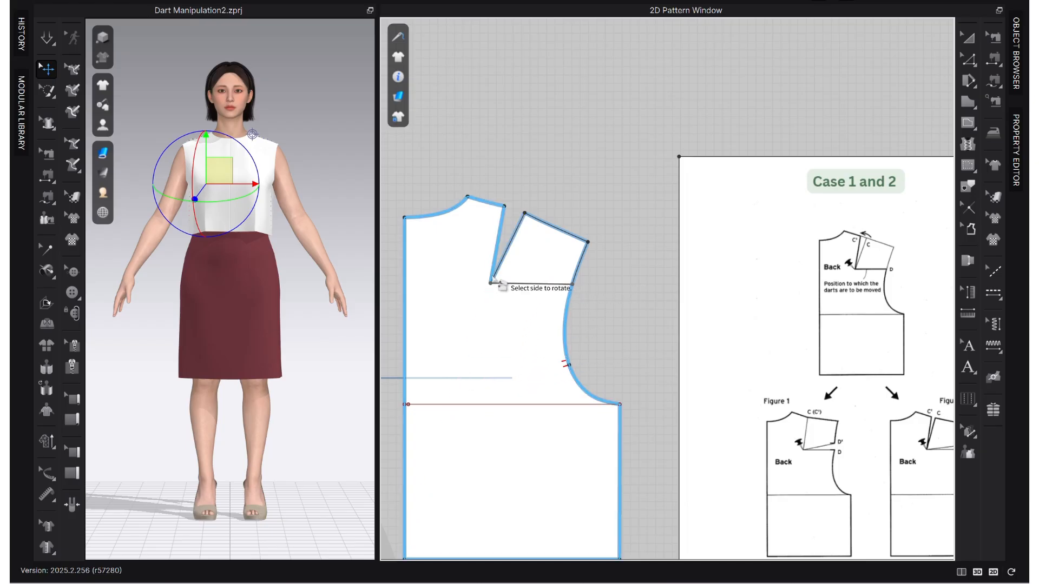
left_click(539, 250)
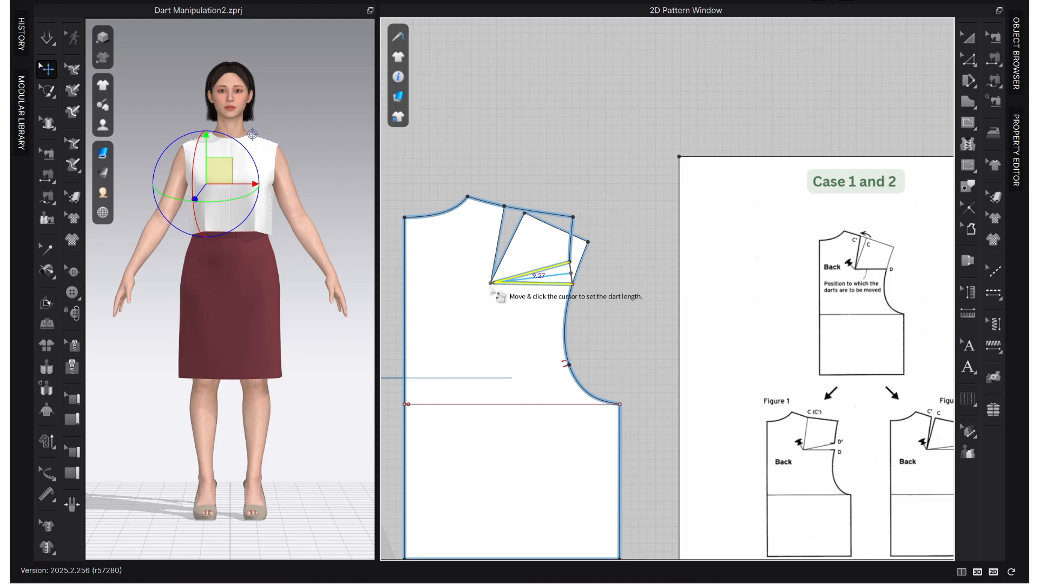
left_click(517, 295)
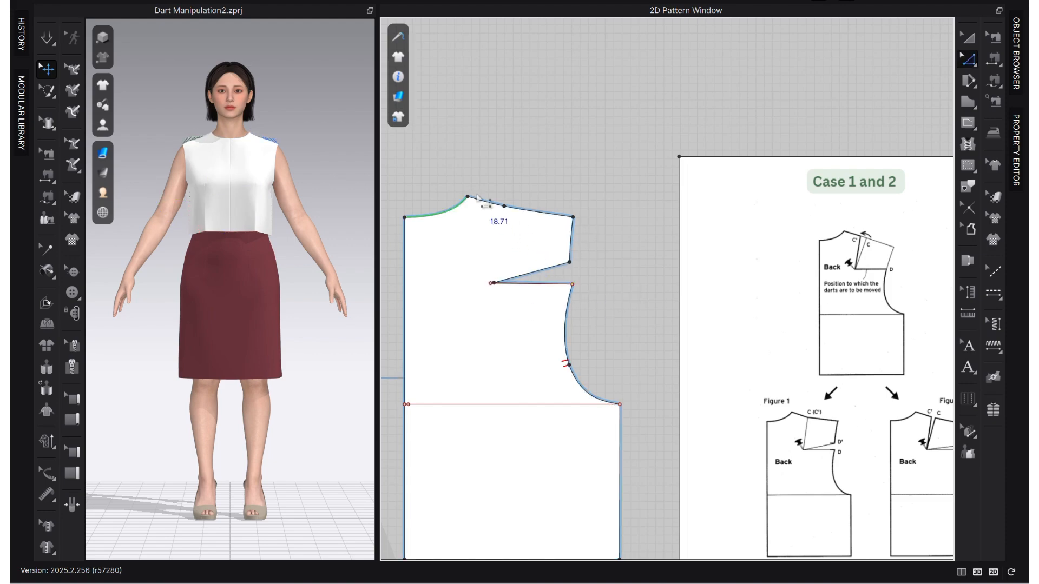
scroll(655, 352, "down", 2)
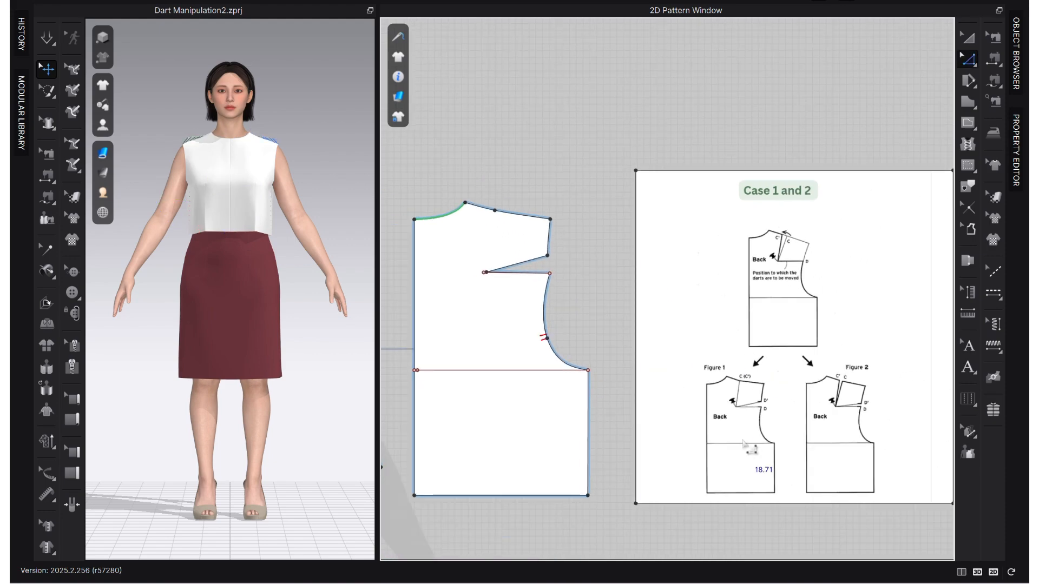
scroll(493, 317, "up", 1)
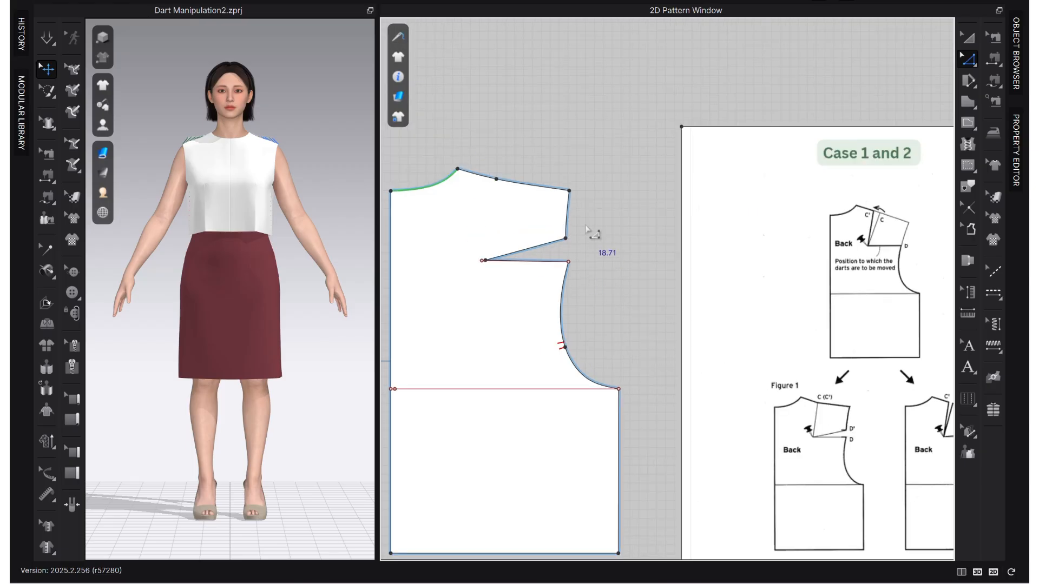
middle_click_drag(846, 449, 909, 373)
scroll(843, 417, "up", 2)
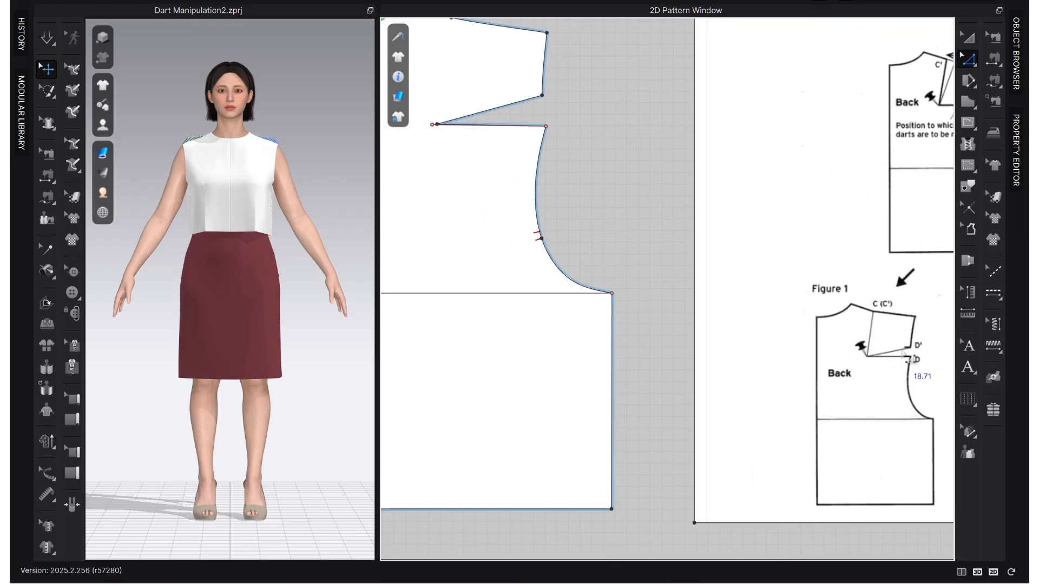
scroll(898, 394, "down", 1)
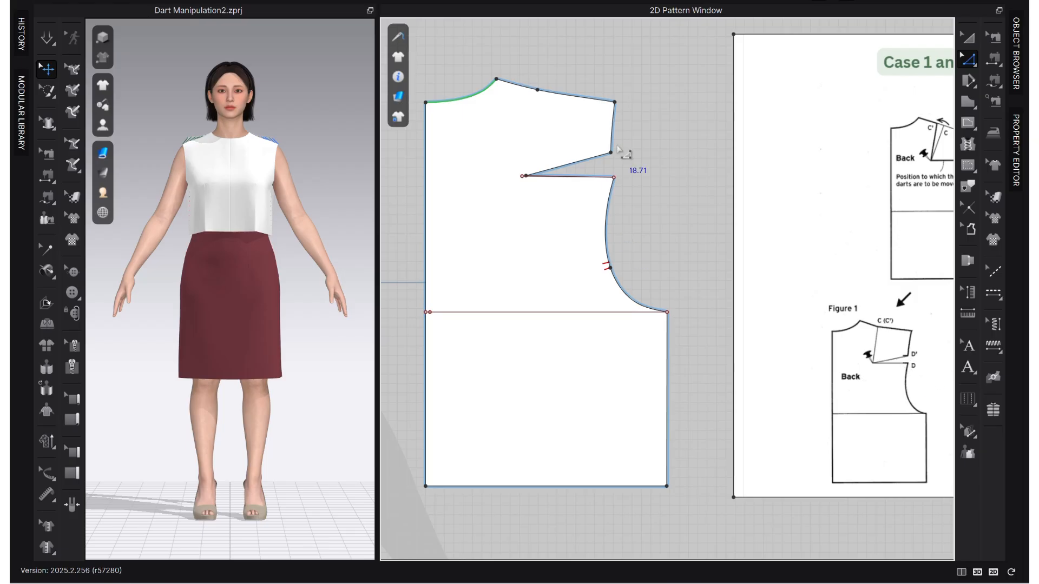
left_click(614, 101)
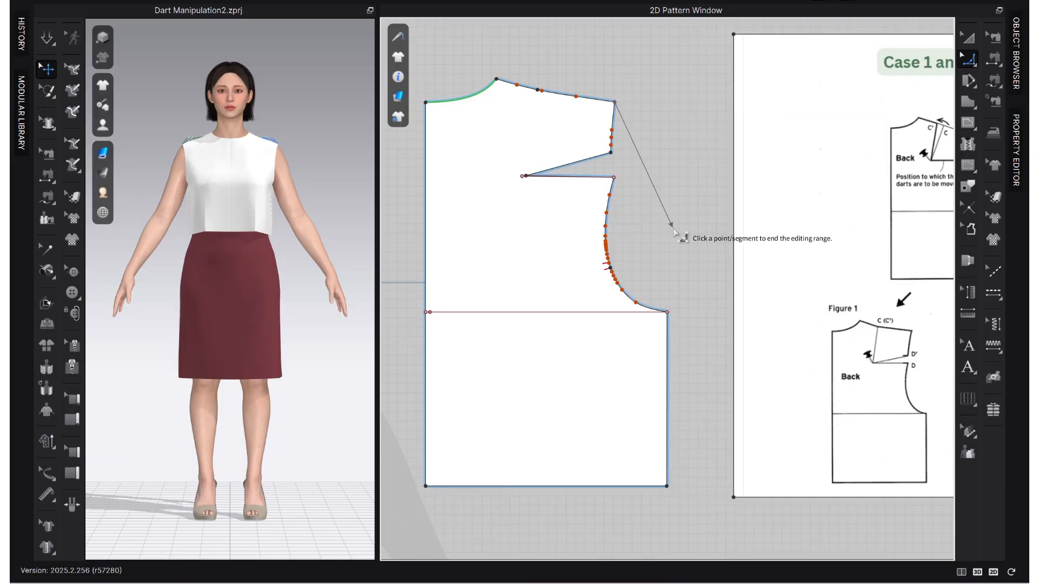
left_click(667, 312)
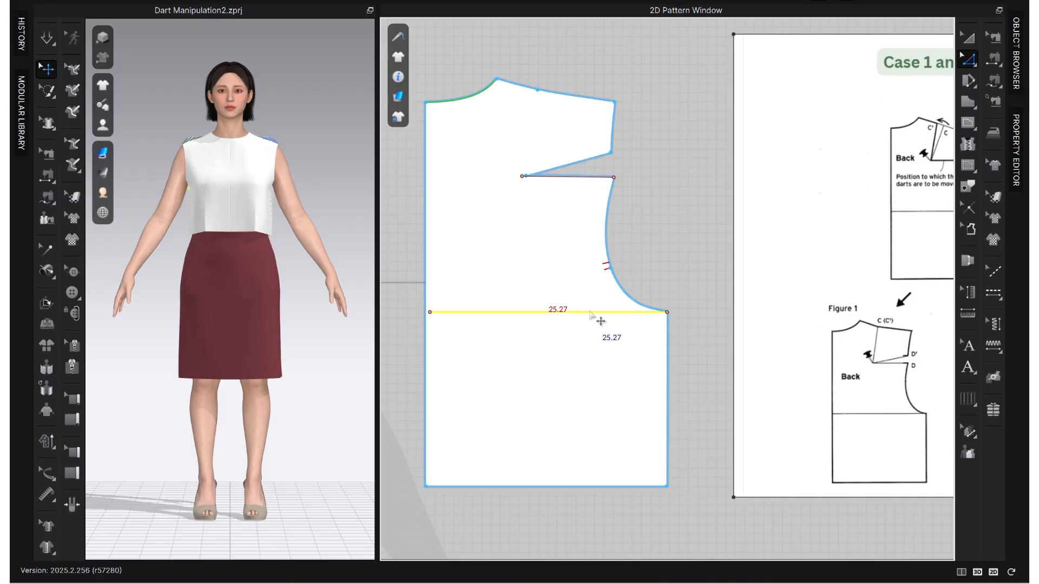
Delete the horizontal internal line at underarm level from the back bodice.
right_click(597, 303)
left_click(666, 148)
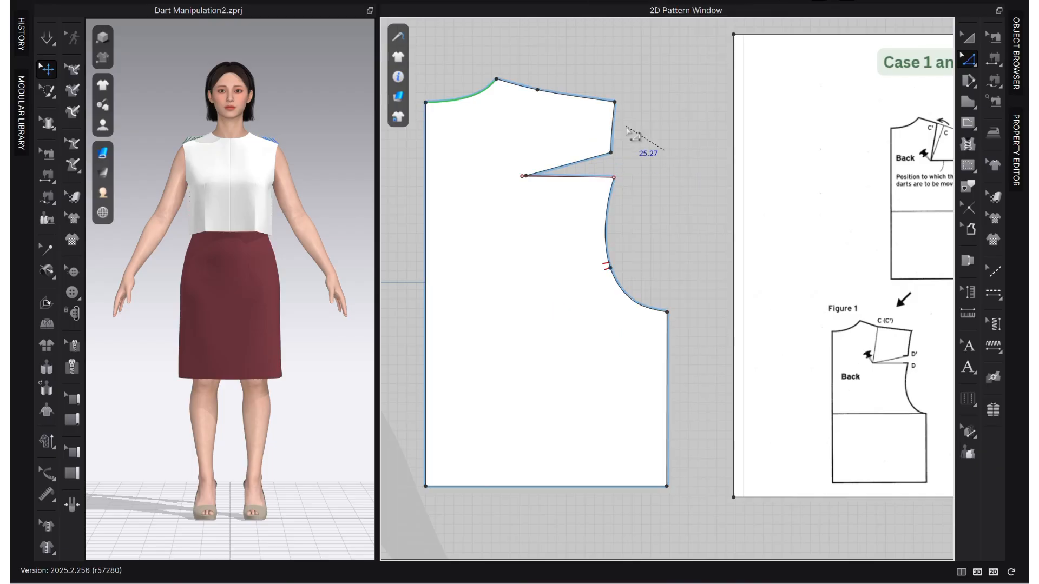
Redraw the back armhole as one smooth curve from the shoulder tip to the underarm point across the dart opening, using Smooth Curve.
left_click(615, 102)
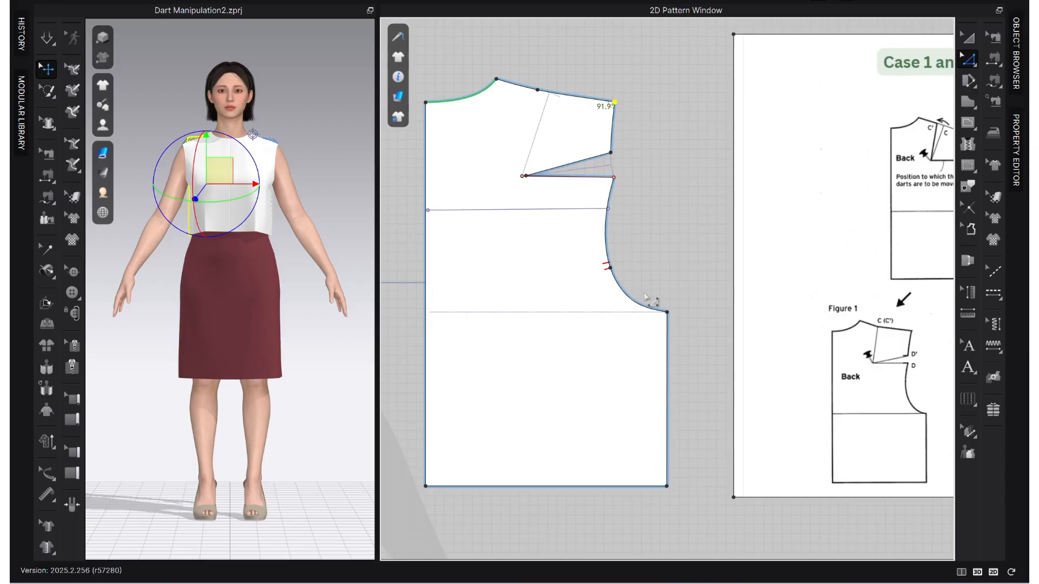
left_click(969, 60)
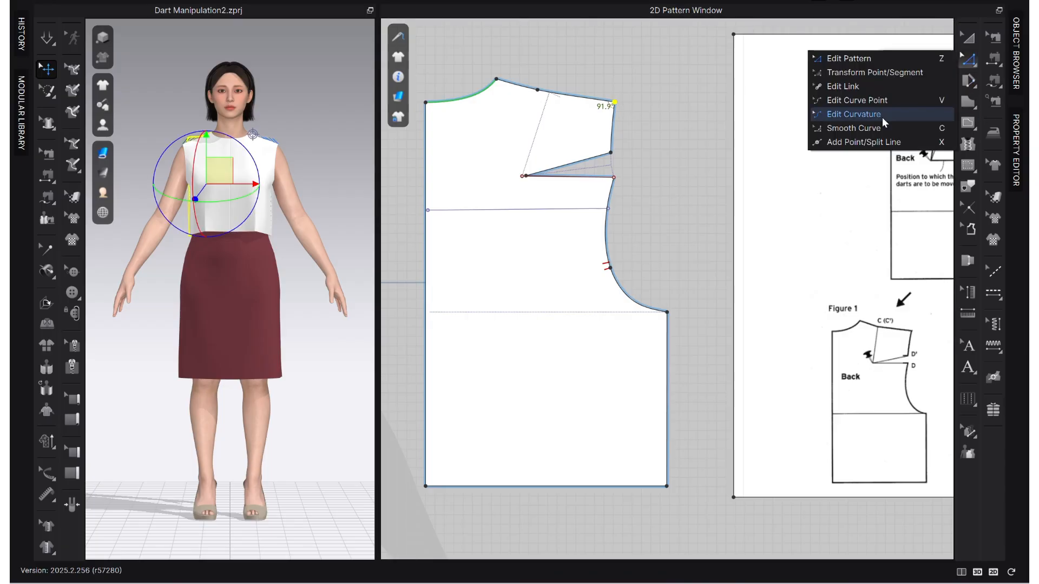
left_click(871, 131)
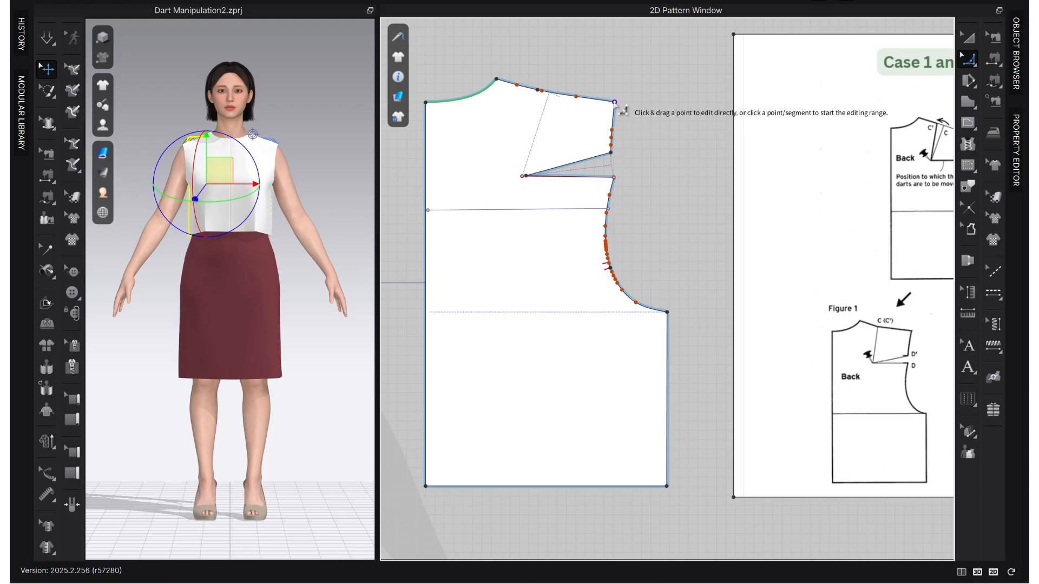
left_click(614, 102)
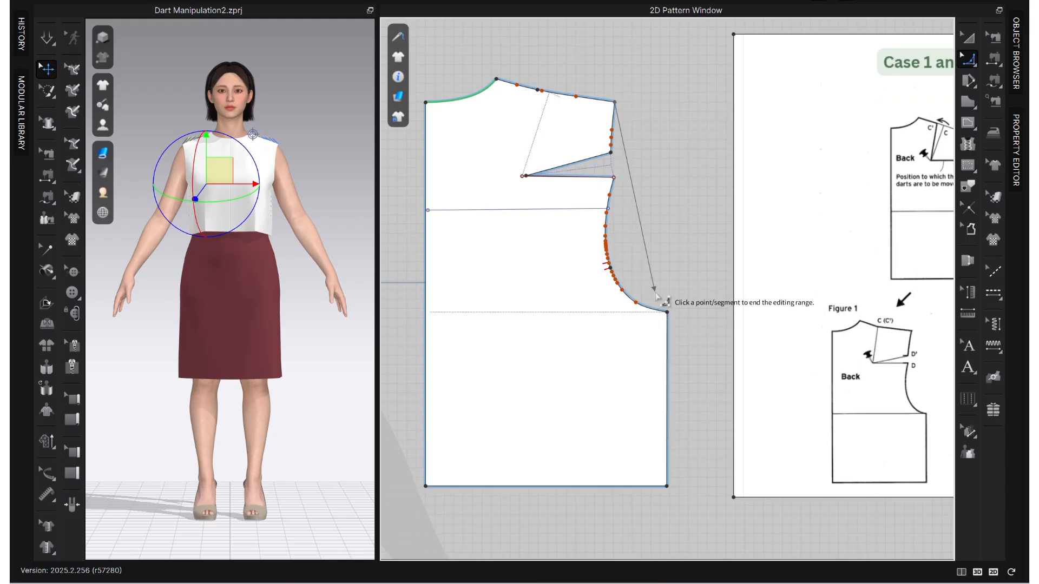
left_click(614, 233)
left_click_drag(617, 238, 617, 275)
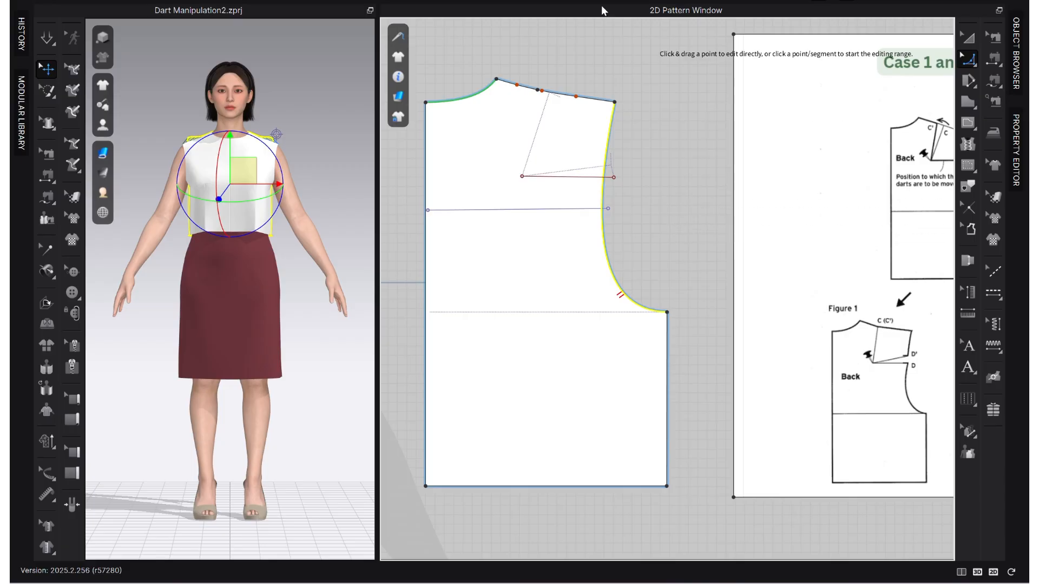
Simulate the garment and delete the leftover dart sewing on the back armhole.
scroll(683, 135, "down", 3)
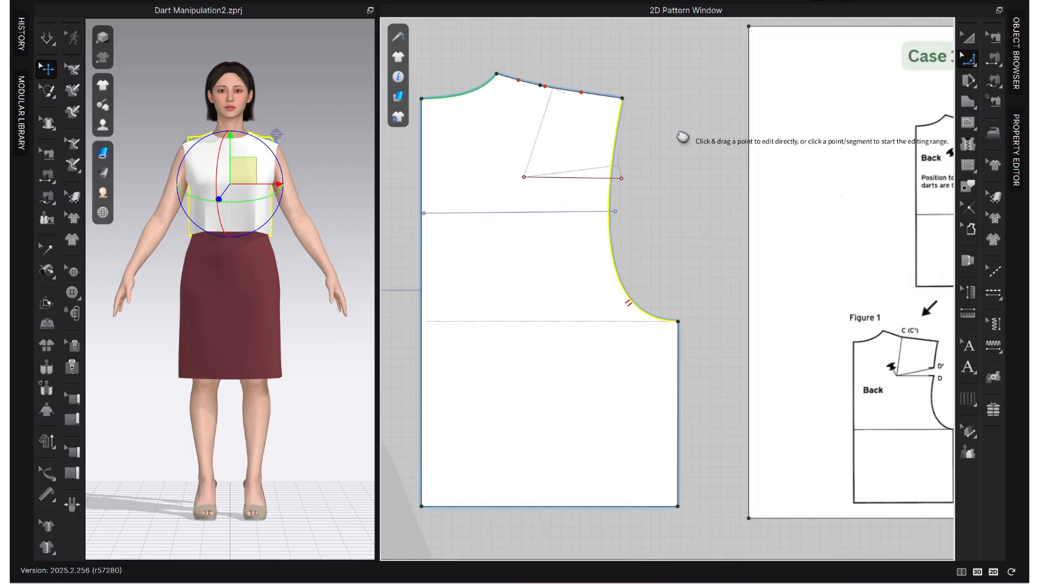
right_click_drag(183, 305, 355, 323)
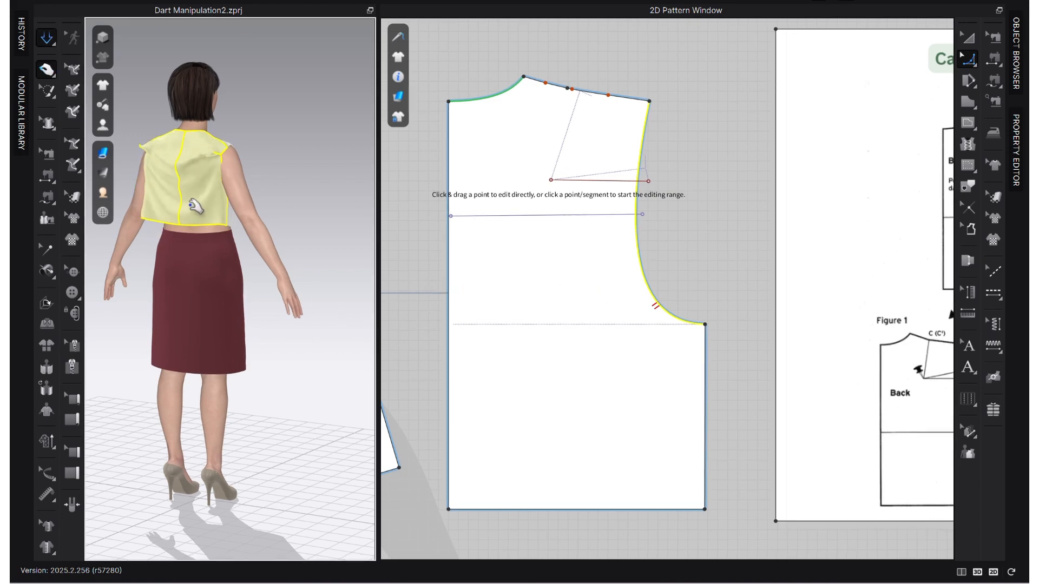
left_click(993, 38)
scroll(626, 165, "up", 3)
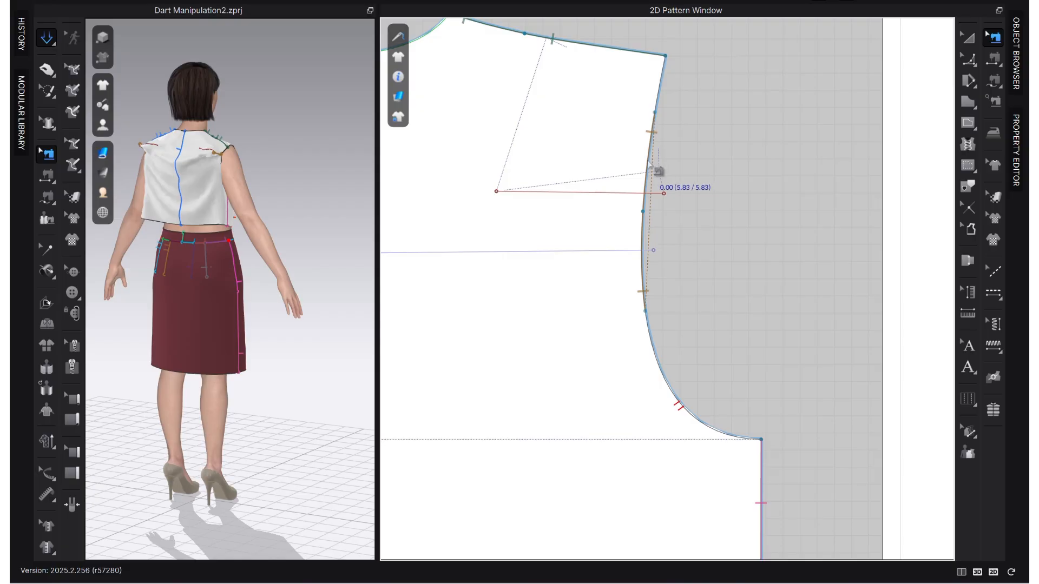
left_click(653, 163)
key("Delete")
key("q")
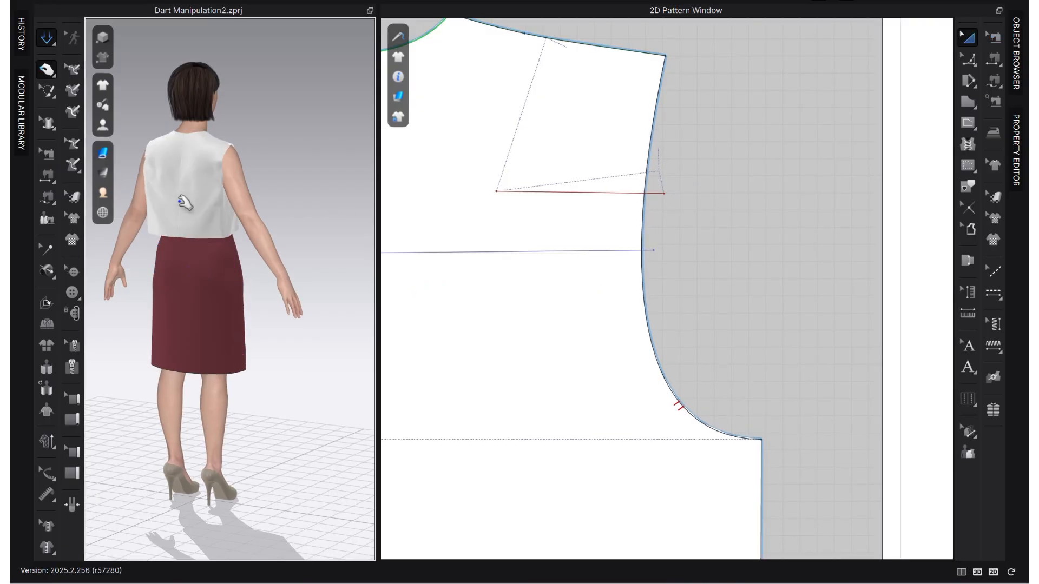
Delete the horizontal internal line running from the old dart tip to the back armhole.
left_click_drag(169, 211, 228, 225)
scroll(232, 228, "up", 5)
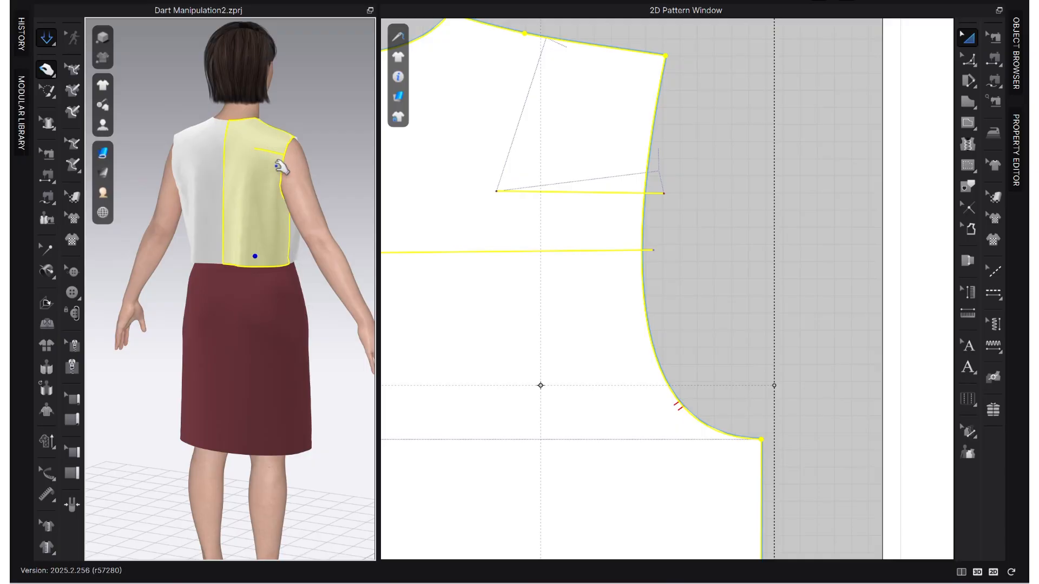
middle_click_drag(320, 178, 271, 178)
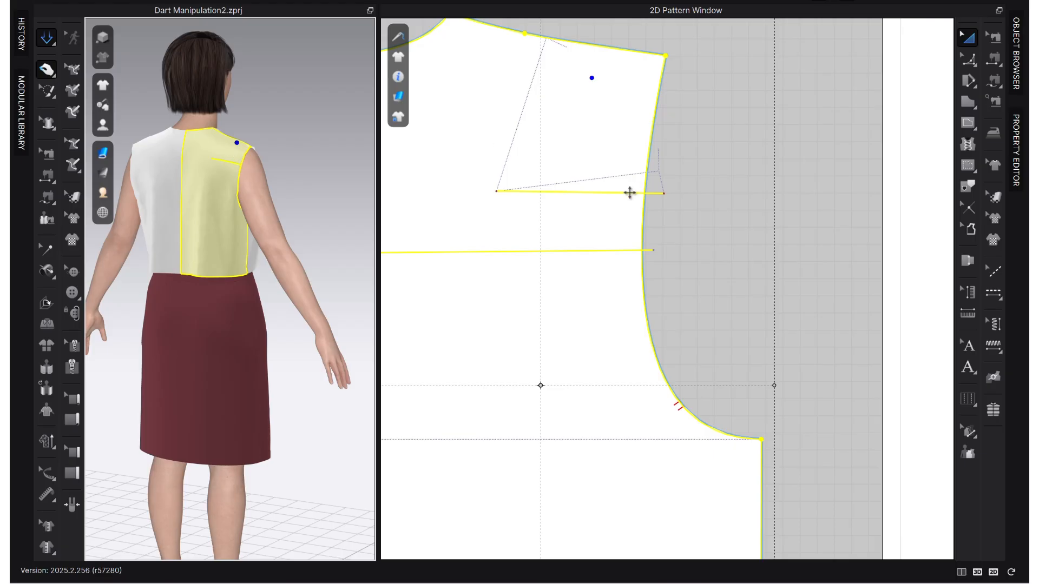
left_click(694, 206)
key("z")
left_click(571, 195)
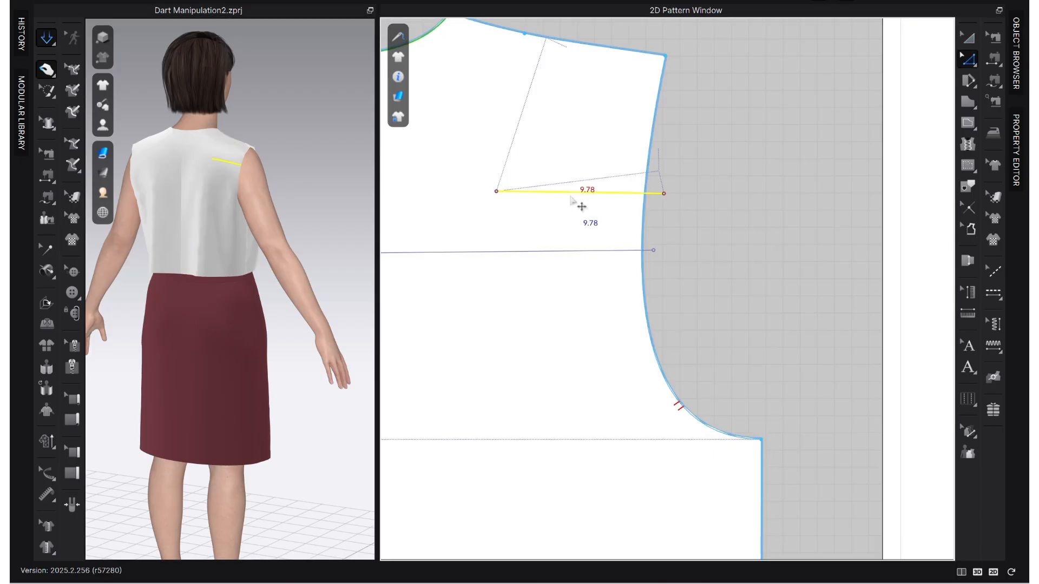
key("Delete")
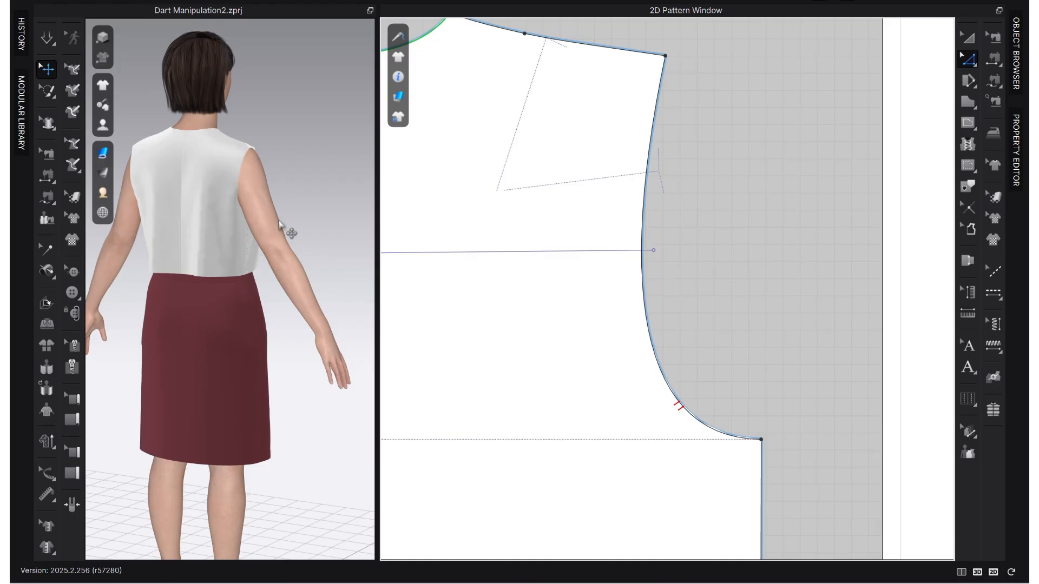
Examine the bodice's drape from the side and the reshaped back pattern beside the Case 1 and 2 diagram.
right_click_drag(284, 202, 201, 225)
scroll(653, 227, "down", 6)
scroll(549, 129, "up", 3)
middle_click_drag(549, 127, 561, 132)
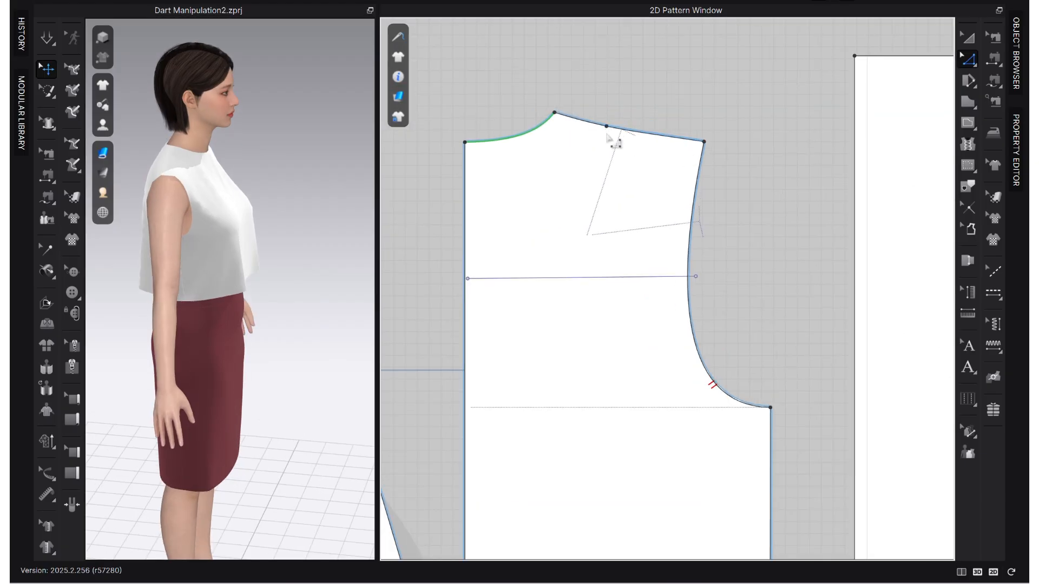
scroll(652, 171, "down", 3)
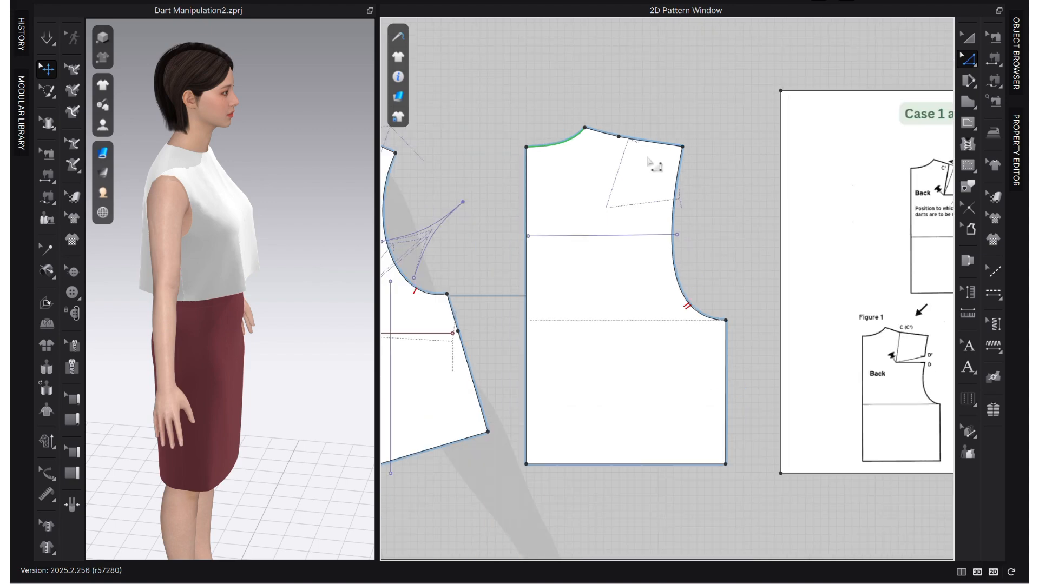
middle_click_drag(687, 169, 565, 169)
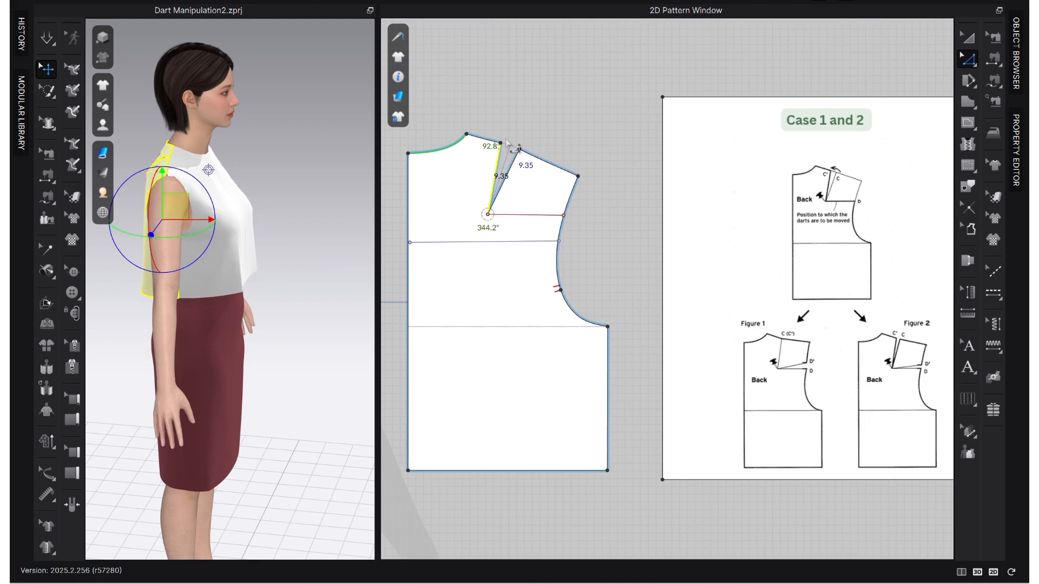
Partly rotate the shoulder dart to the armhole around its tip, leaving about 1.33 at the shoulder and opening about 1.30 at the armhole.
left_click(555, 128)
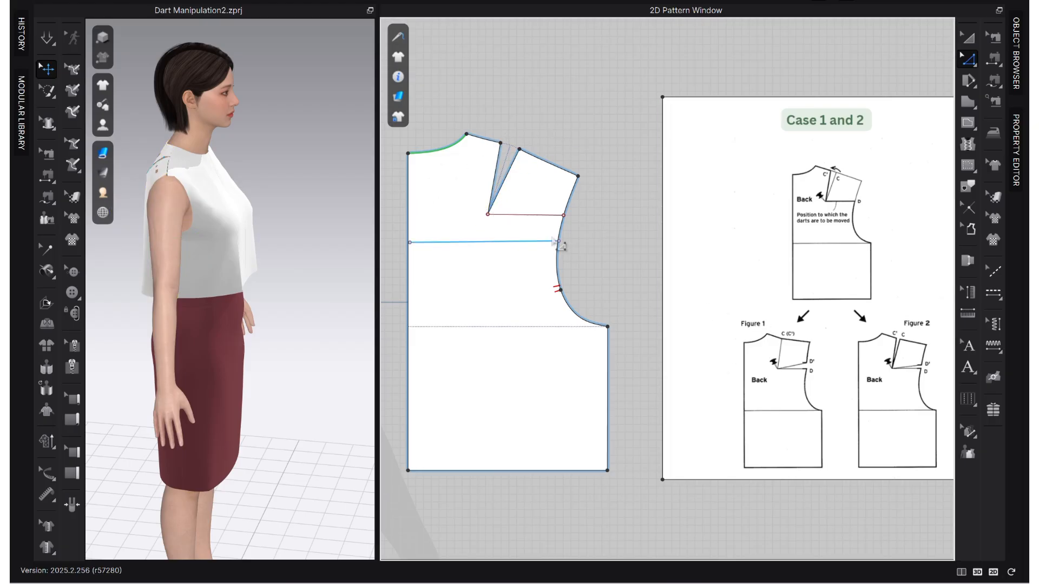
left_click(511, 192)
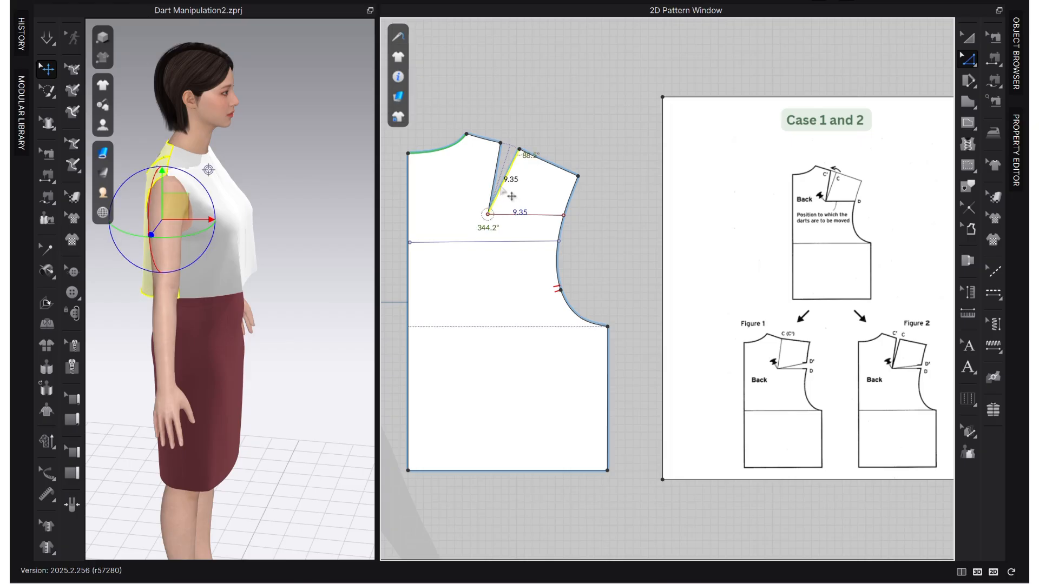
right_click(496, 178)
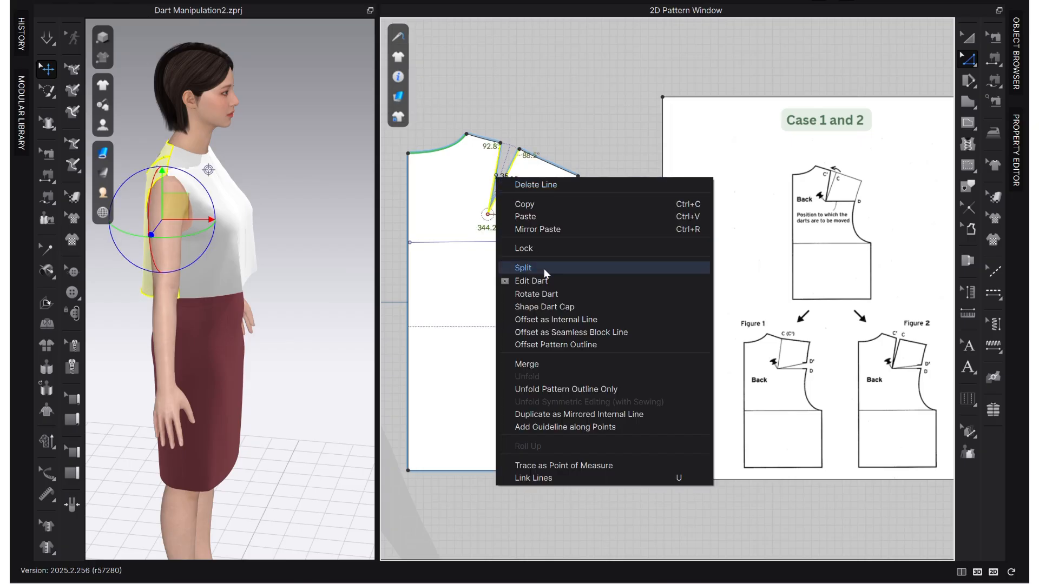
left_click(556, 297)
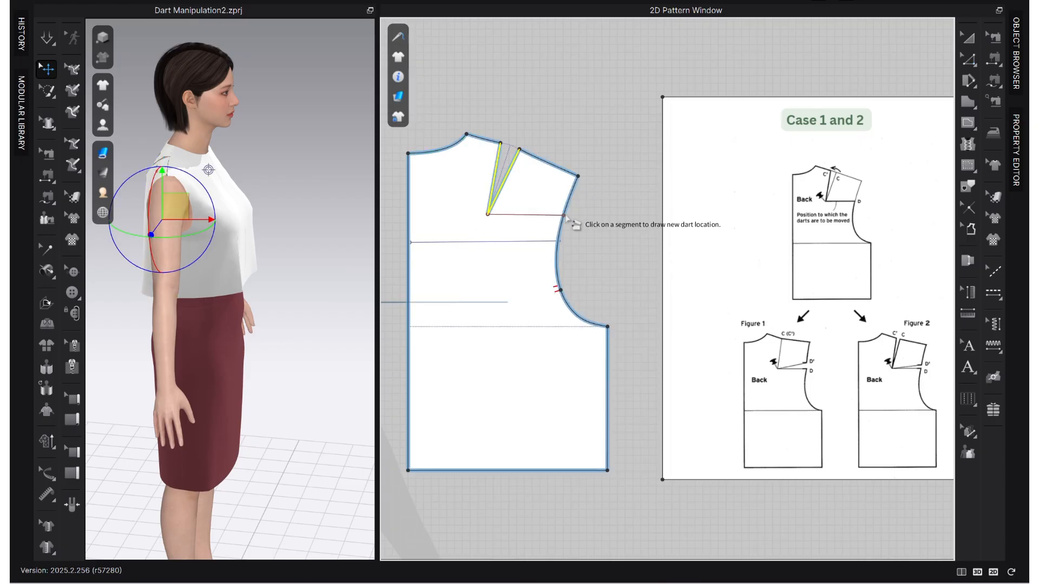
left_click(564, 215)
left_click(488, 214)
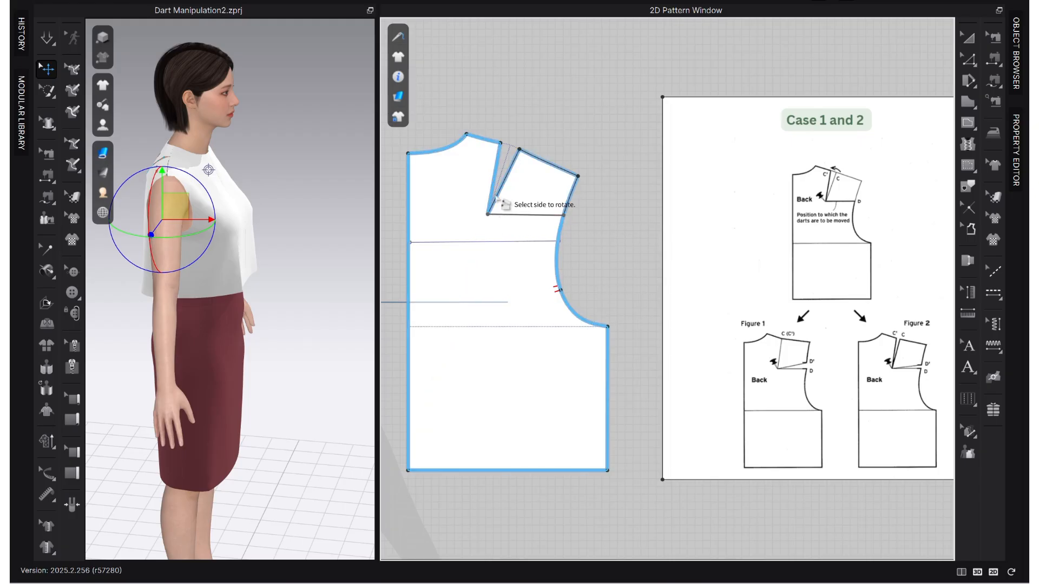
left_click(498, 200)
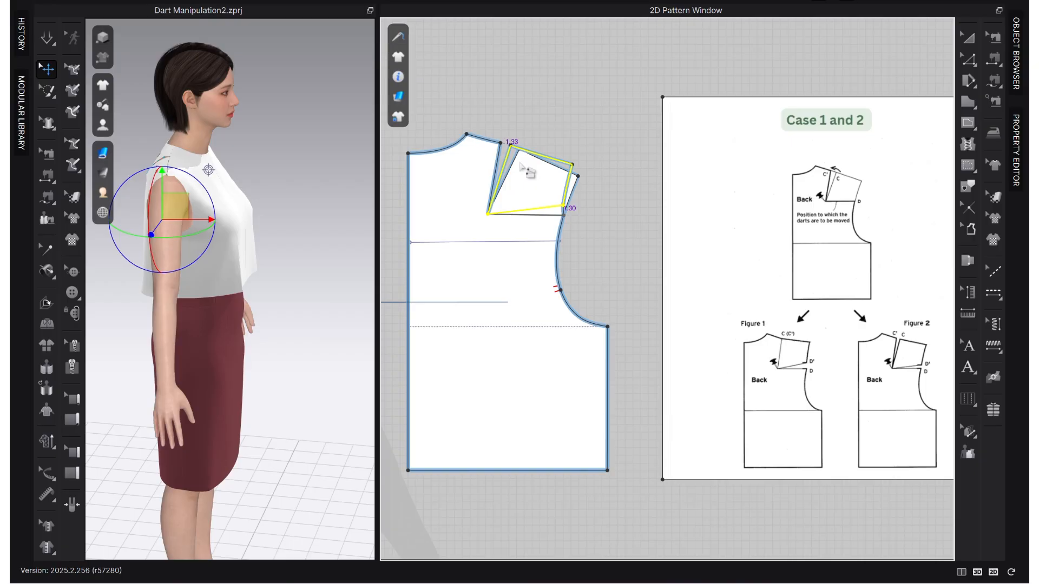
left_click(521, 168)
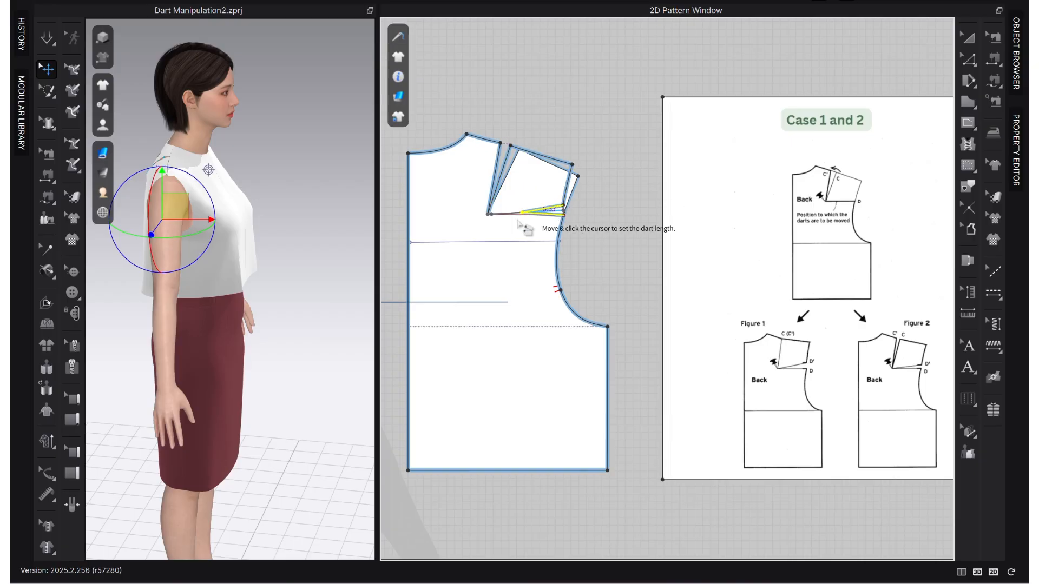
left_click(488, 222)
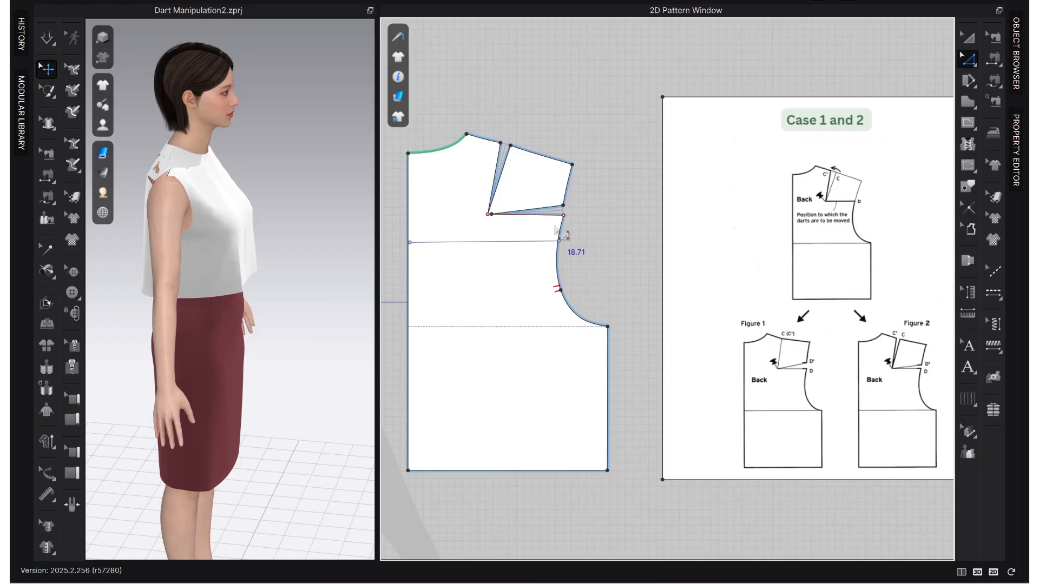
Smooth the back armhole from the shoulder tip to the underarm point across the small new dart, following the existing armhole shape.
left_click(571, 164)
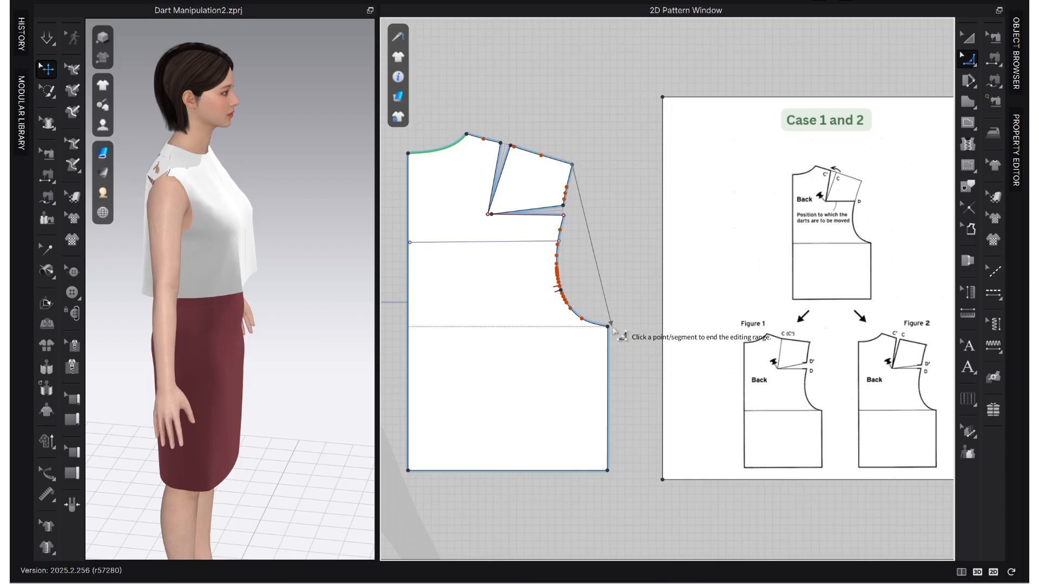
left_click(607, 327)
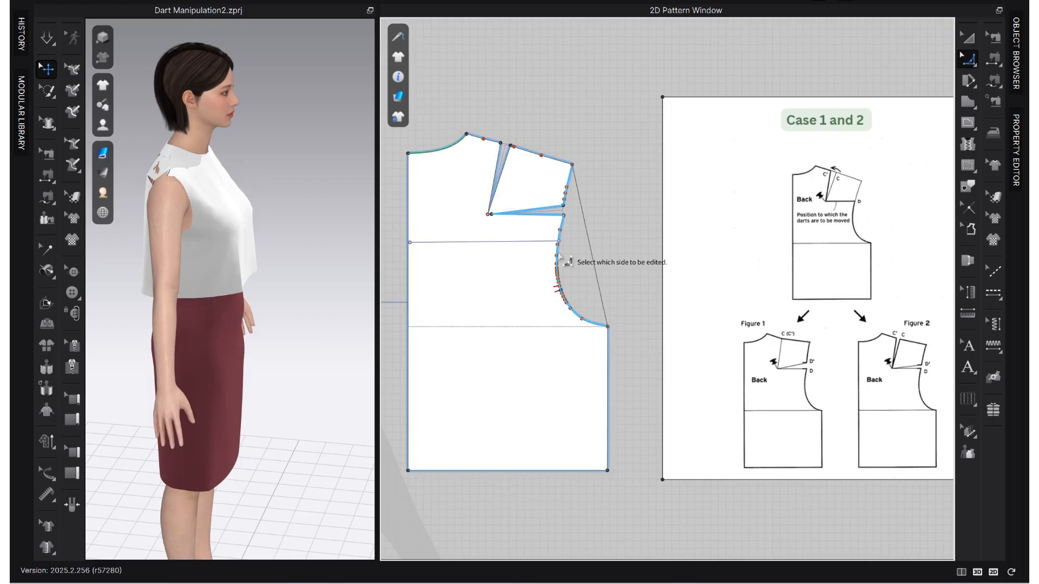
left_click(595, 264)
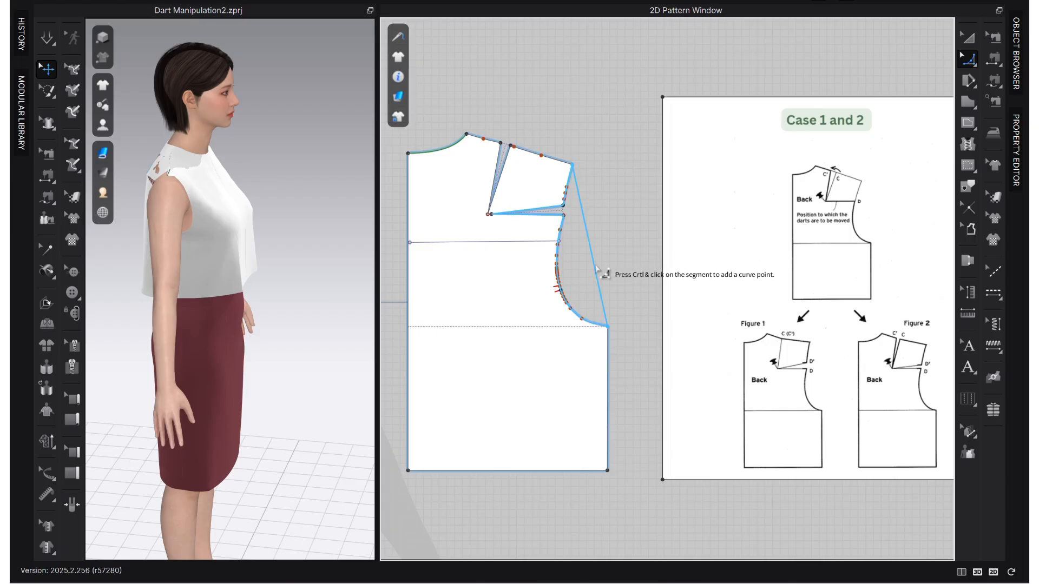
left_click_drag(597, 269, 566, 290)
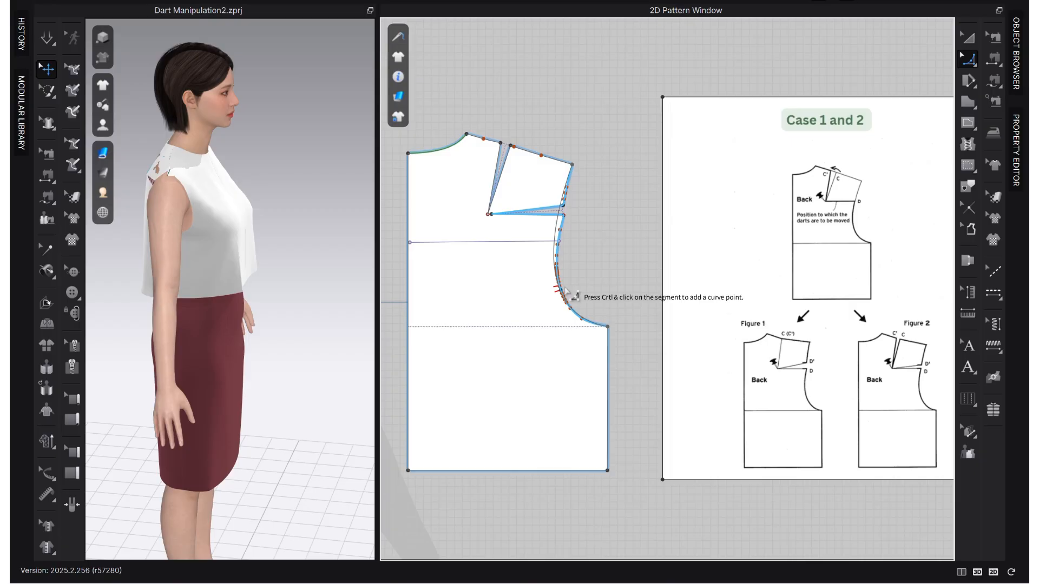
key("Return")
left_click(617, 254)
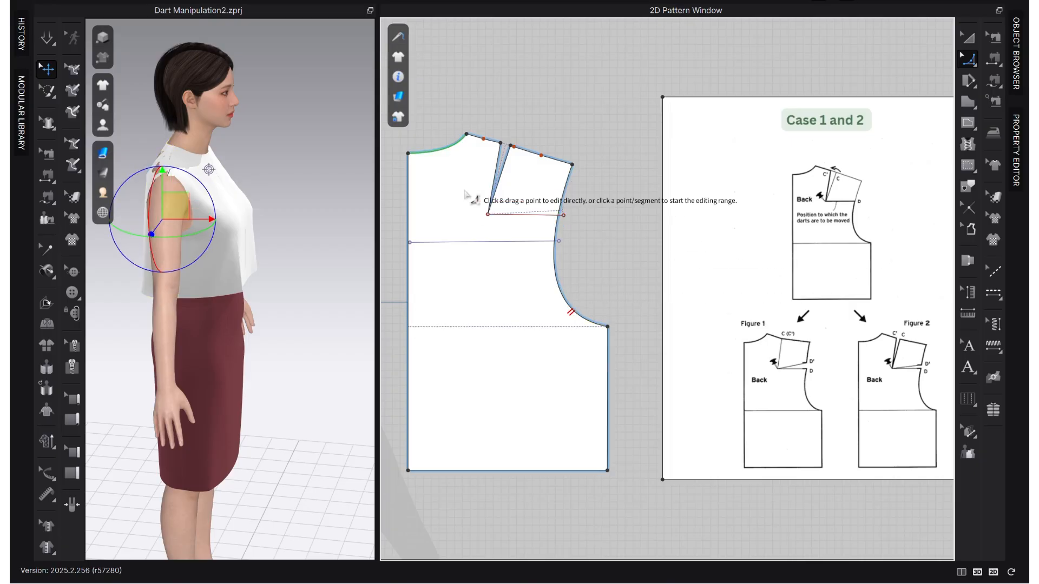
Delete the lower internal line between the shoulder dart tip and the back armhole, then simulate the garment and check its seam lines.
left_click(531, 216)
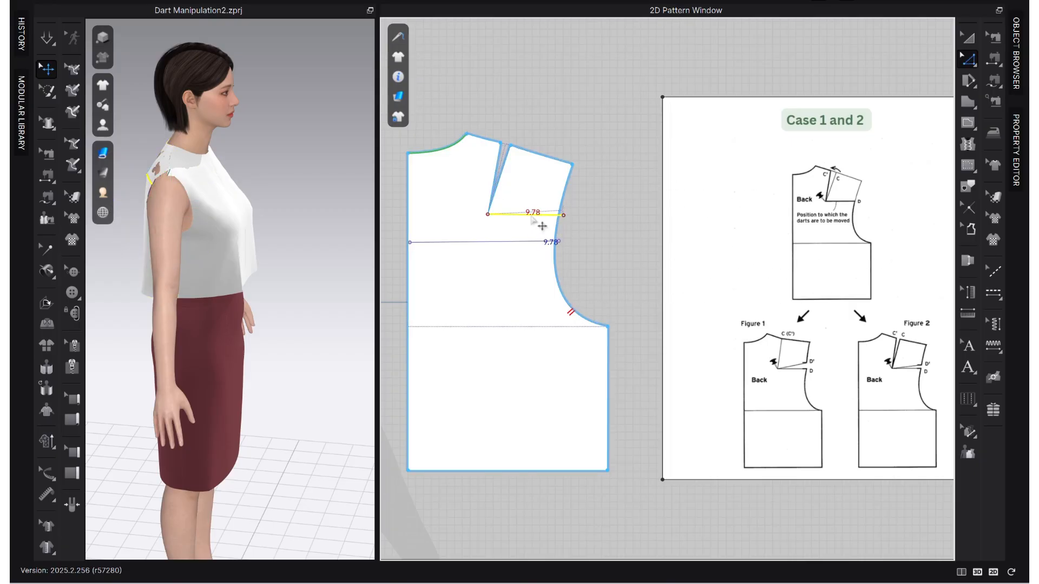
key("Delete")
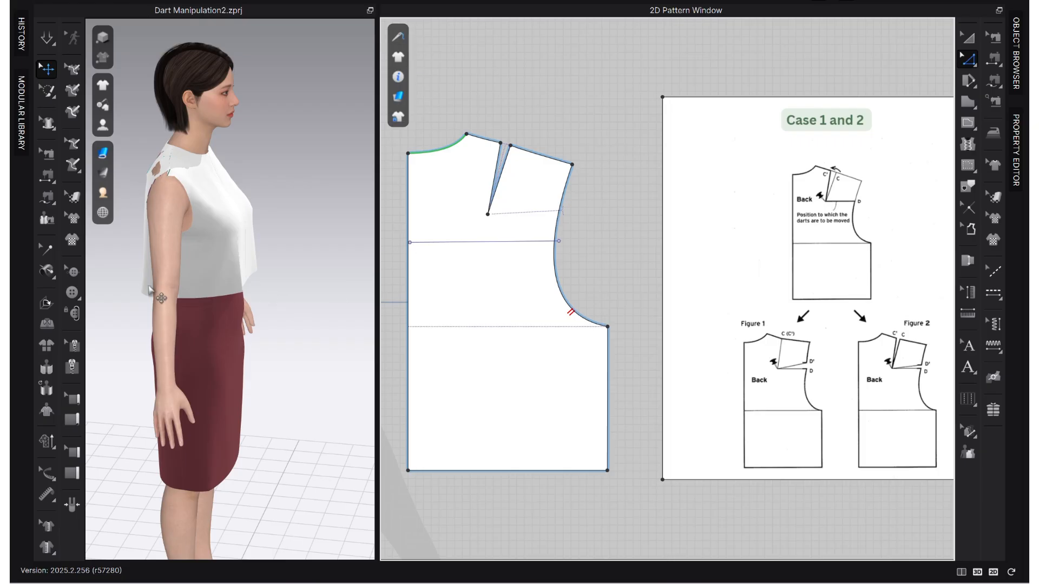
key("space")
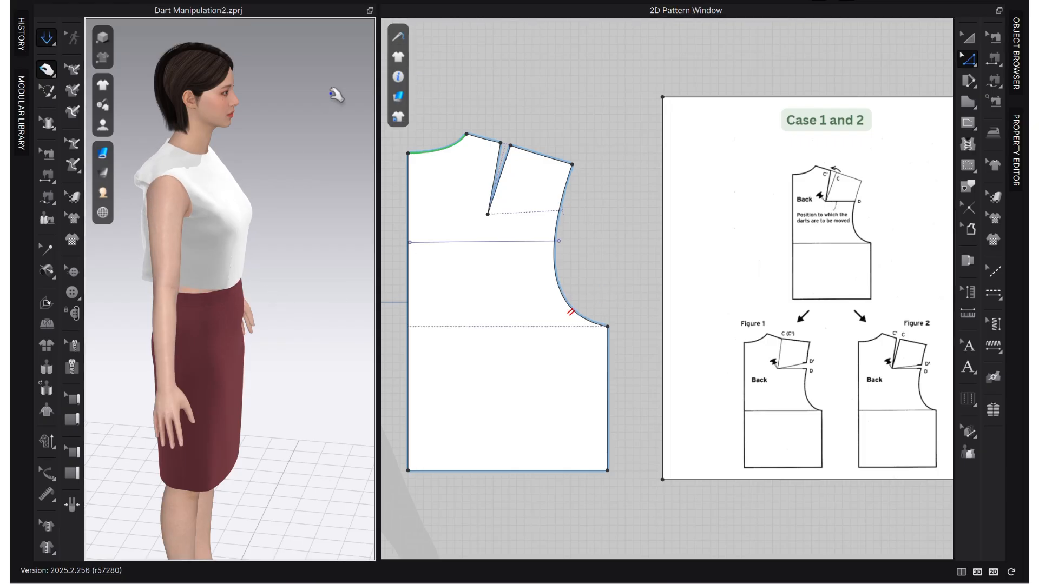
left_click(995, 36)
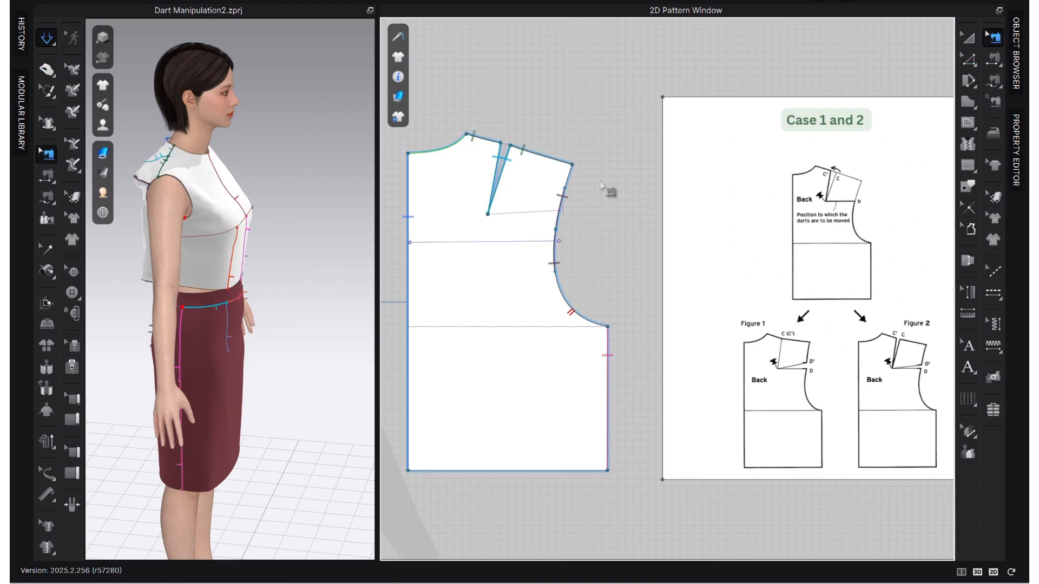
key("space")
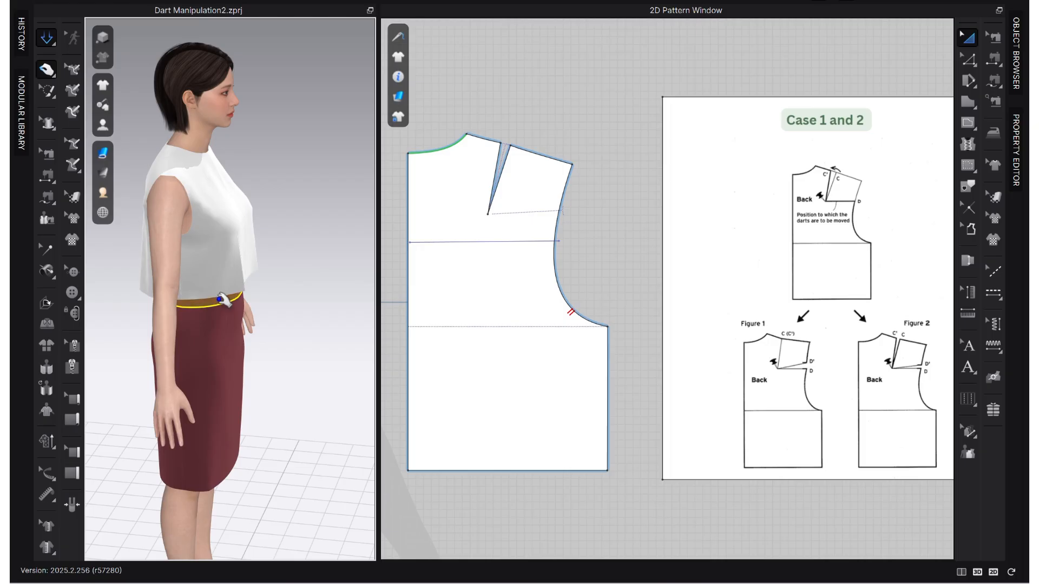
Tug the front and back bodice panels during simulation to settle the drape, and inspect the back from behind.
left_click(208, 254)
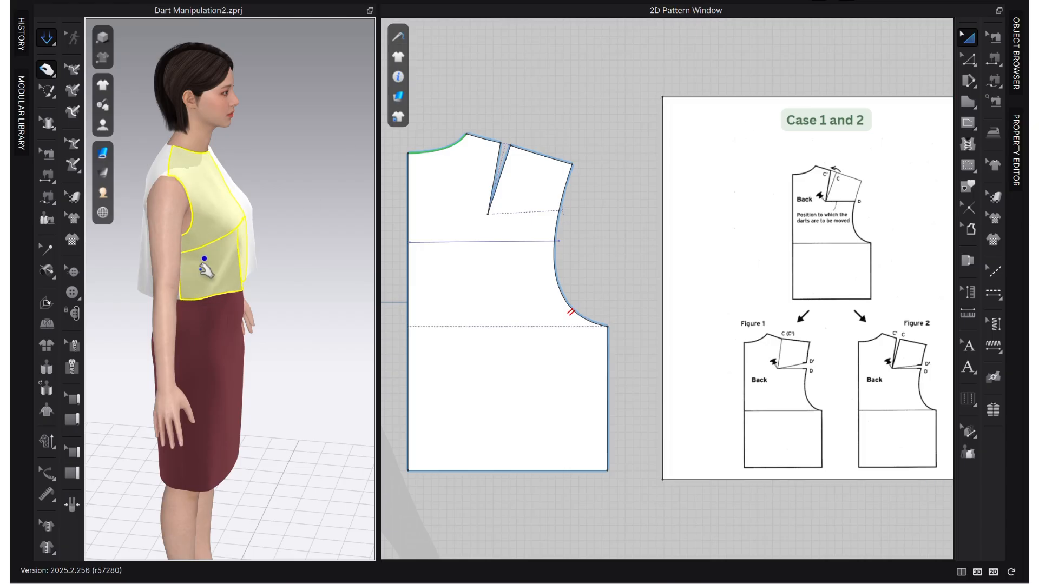
mouse_move(161, 257)
right_mouse_down()
mouse_move(227, 251)
mouse_move(162, 267)
right_mouse_up()
left_click(165, 266)
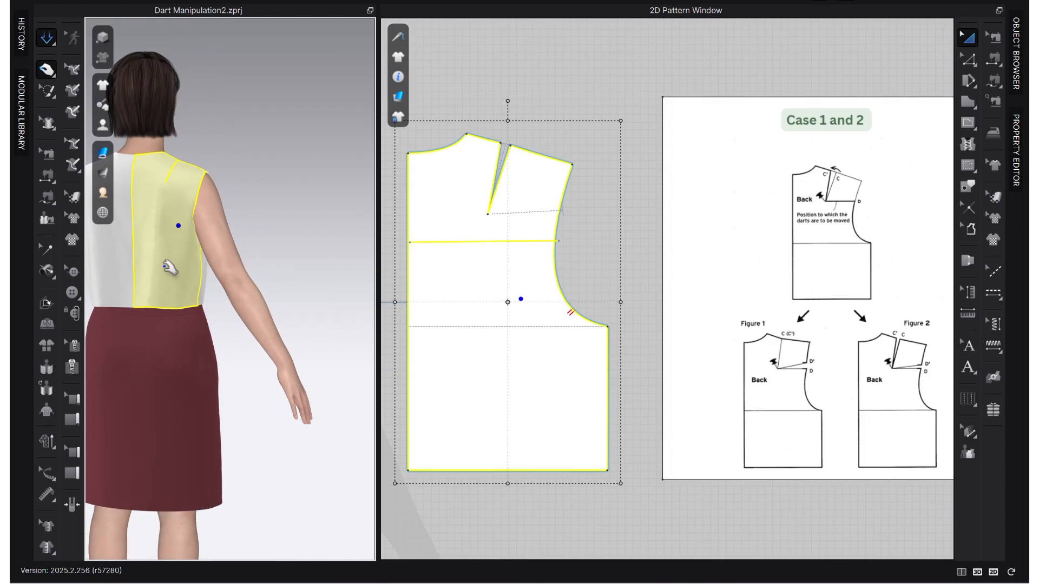
mouse_move(165, 266)
left_mouse_down()
mouse_move(189, 235)
mouse_move(170, 232)
left_mouse_up()
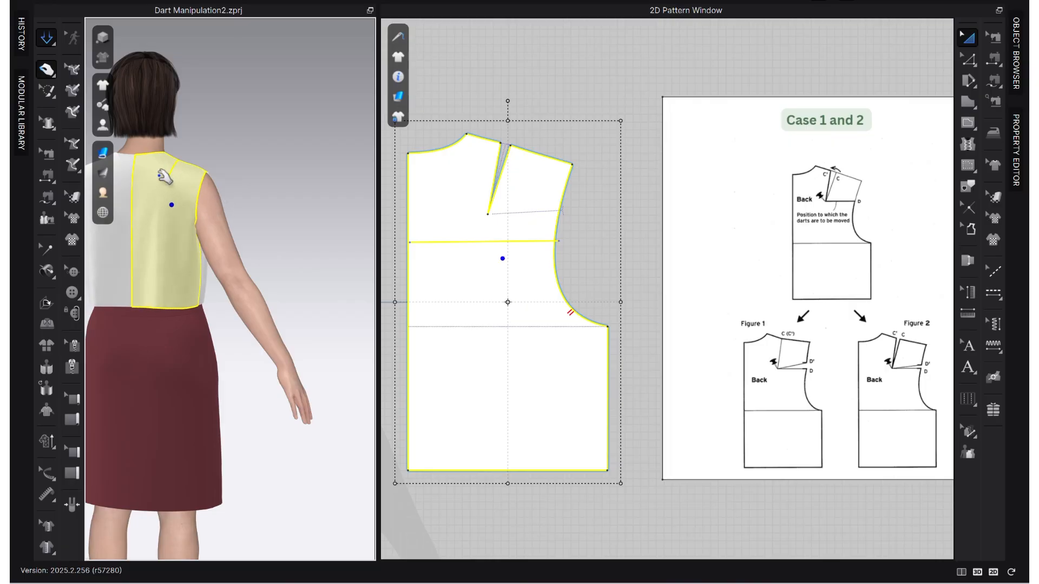
right_click_drag(189, 178, 264, 196)
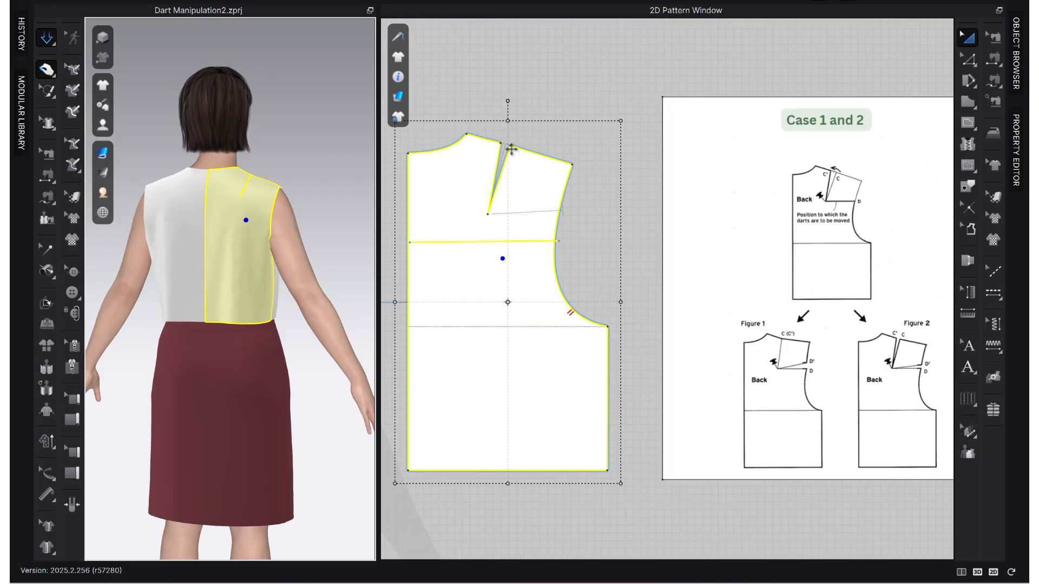
left_click(583, 94)
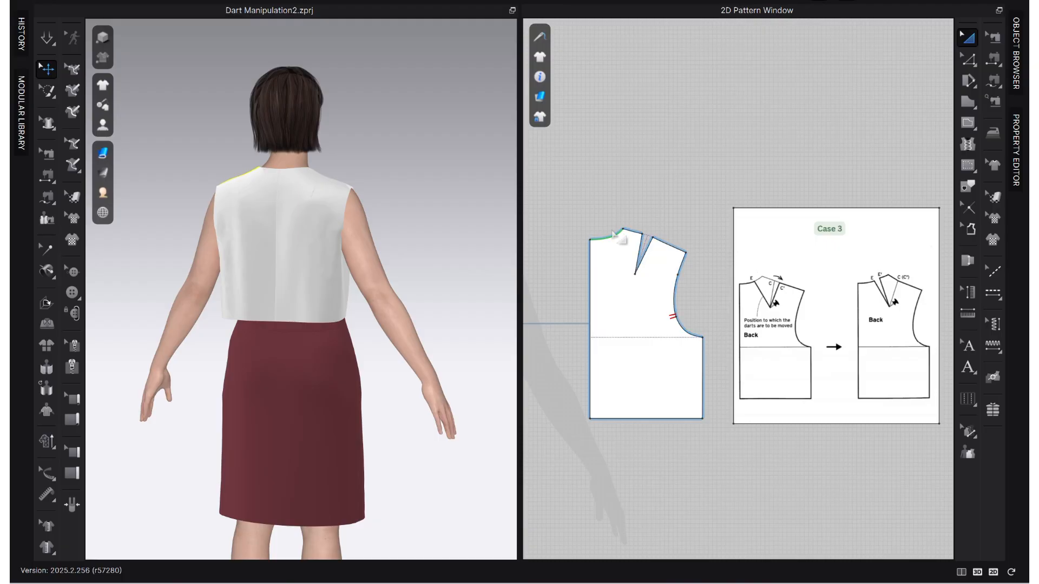
Split the back neckline into two lines of 2.70 cm and 5.52 cm, adding a point for the new dart position E.
scroll(600, 227, "up", 3)
middle_click_drag(601, 227, 579, 177)
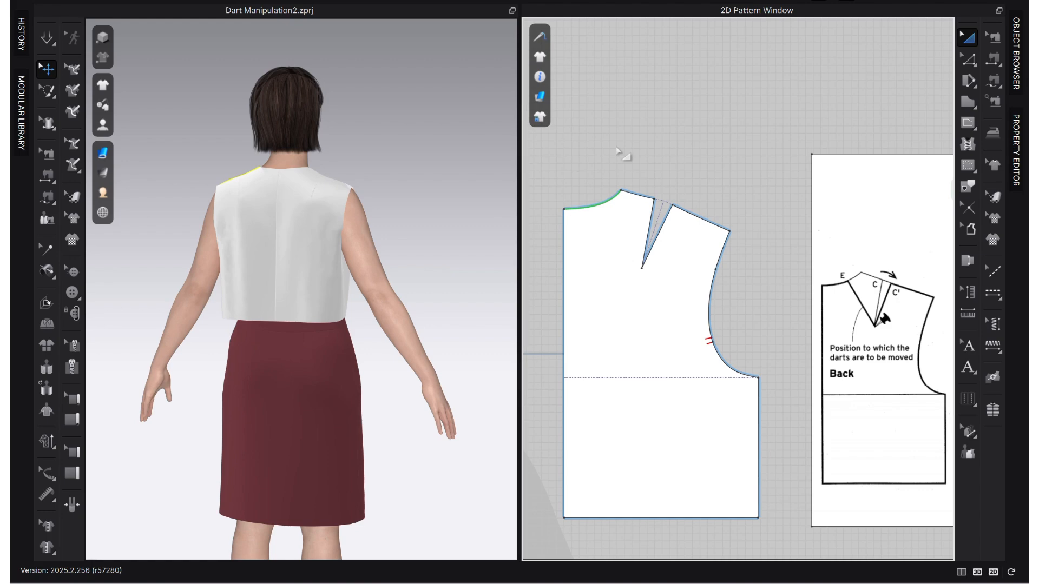
key("z")
left_click(609, 204)
right_click(604, 209)
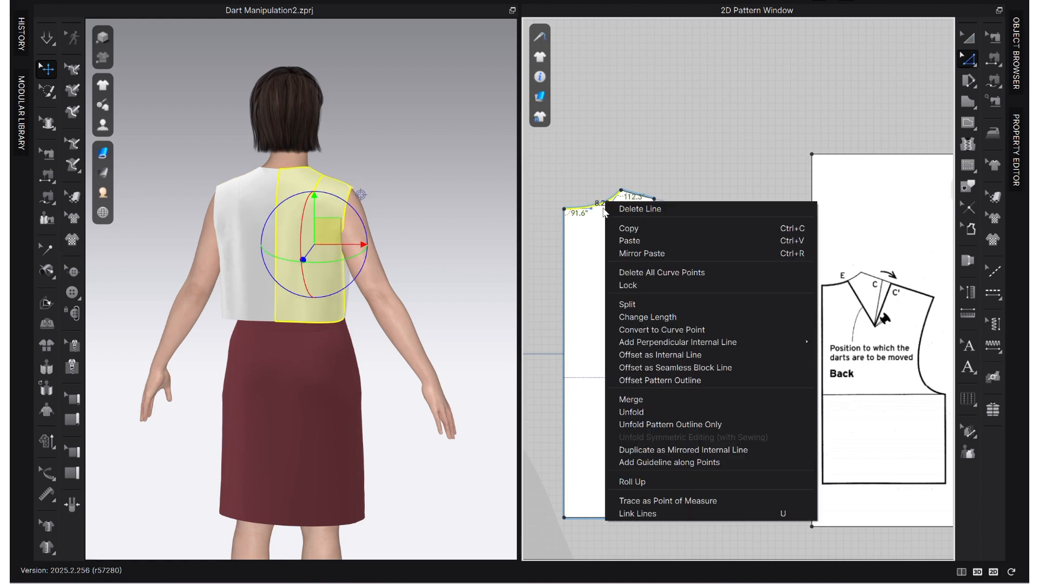
left_click(627, 304)
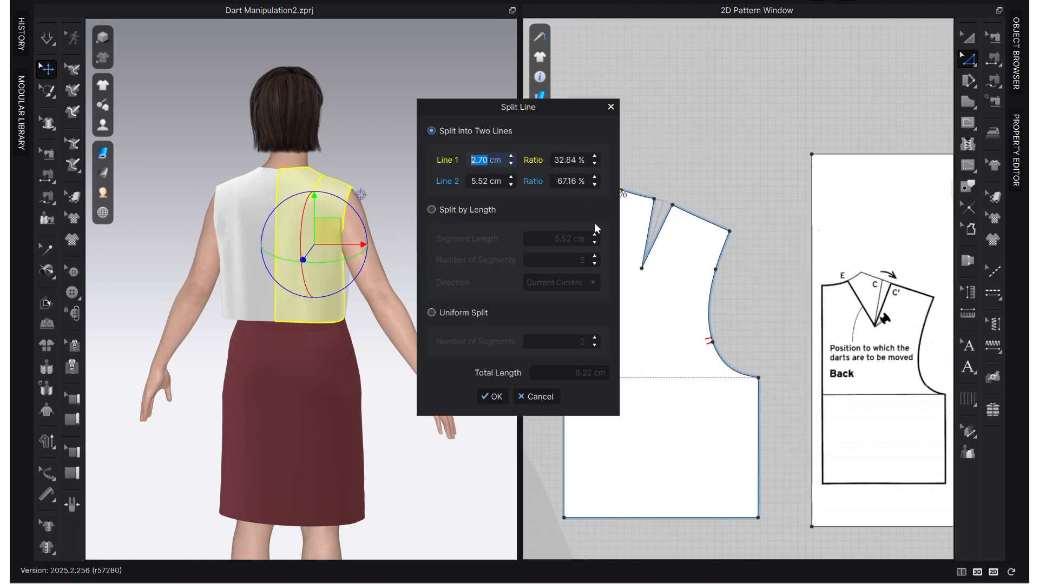
left_click(473, 397)
left_click(601, 176)
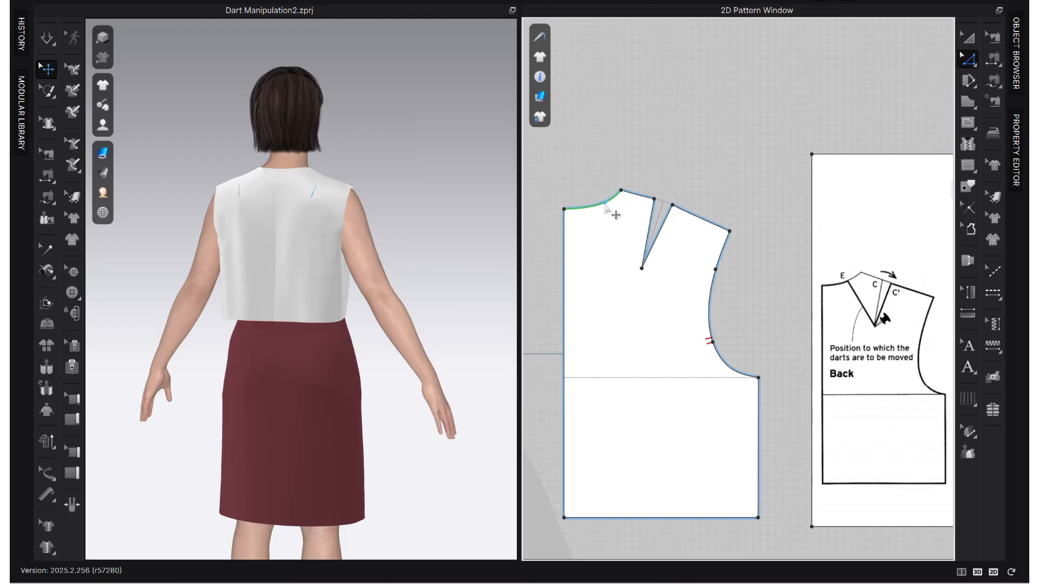
Rotate the shoulder dart fully into the neckline split point, swinging the shoulder-neck section around the dart tip to close the shoulder opening.
left_click(659, 244)
right_click(659, 238)
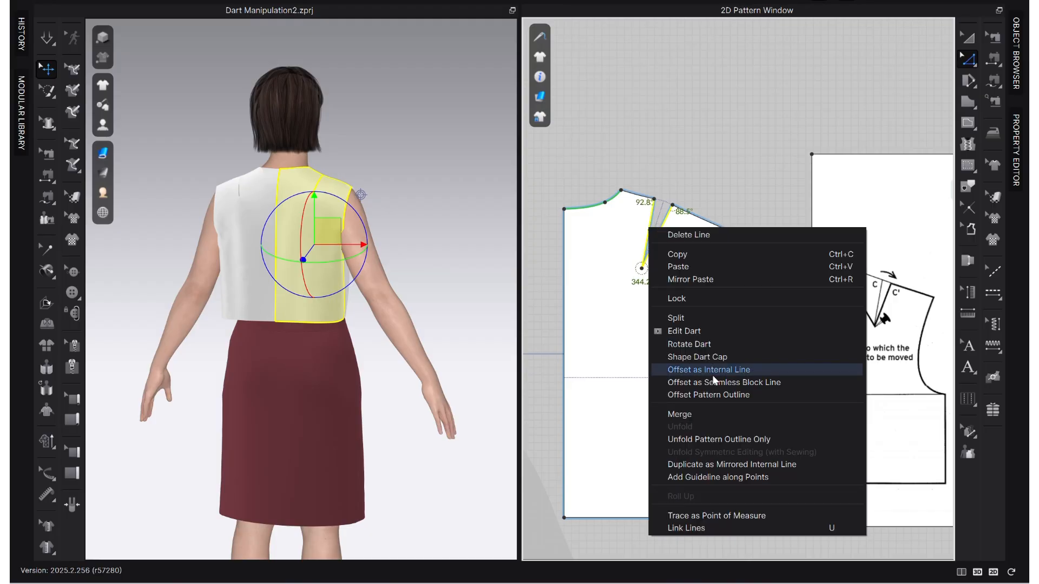
left_click(703, 350)
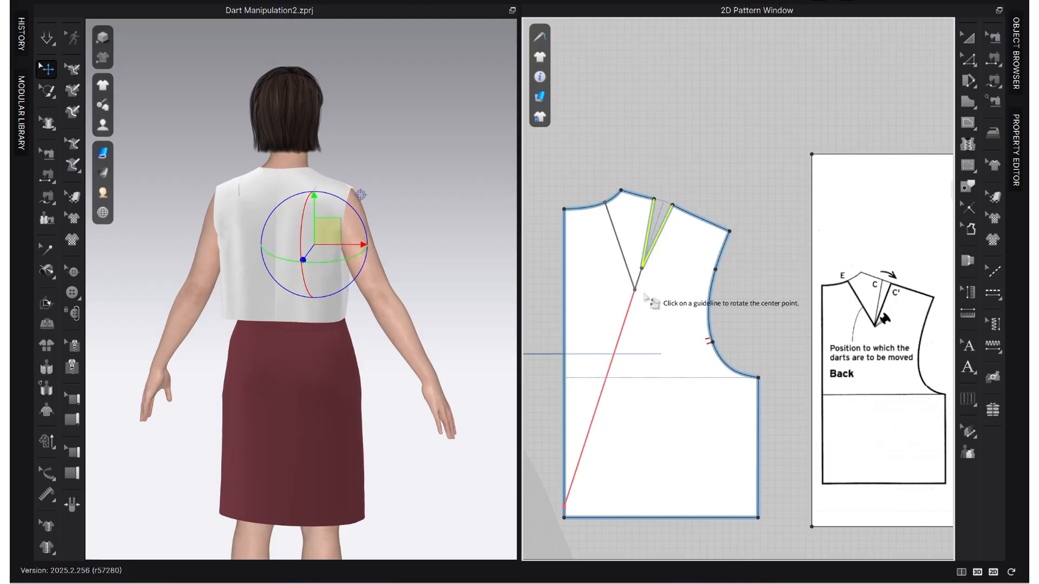
left_click(605, 204)
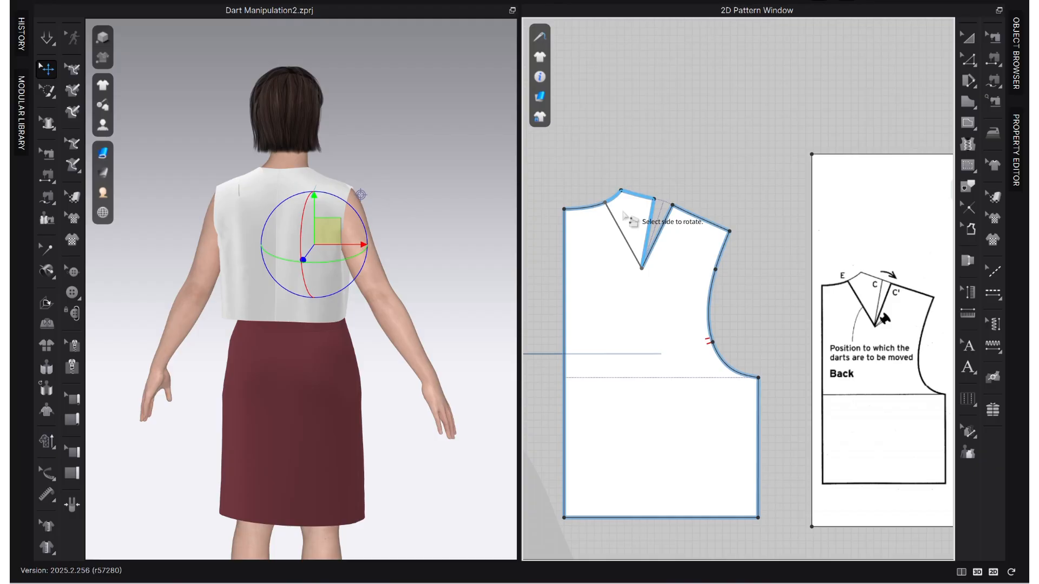
scroll(601, 229, "down", 3)
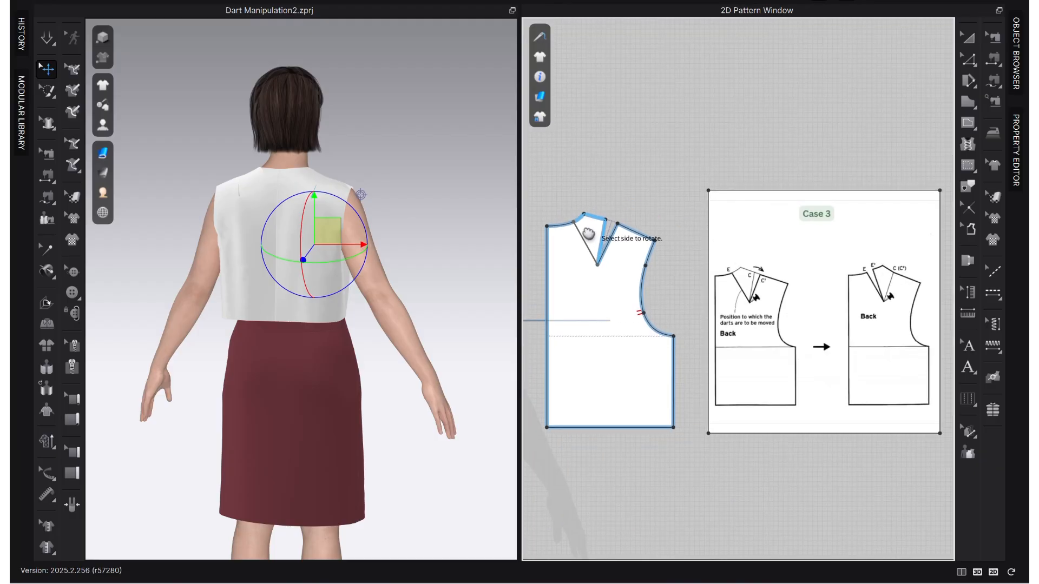
left_click(598, 242)
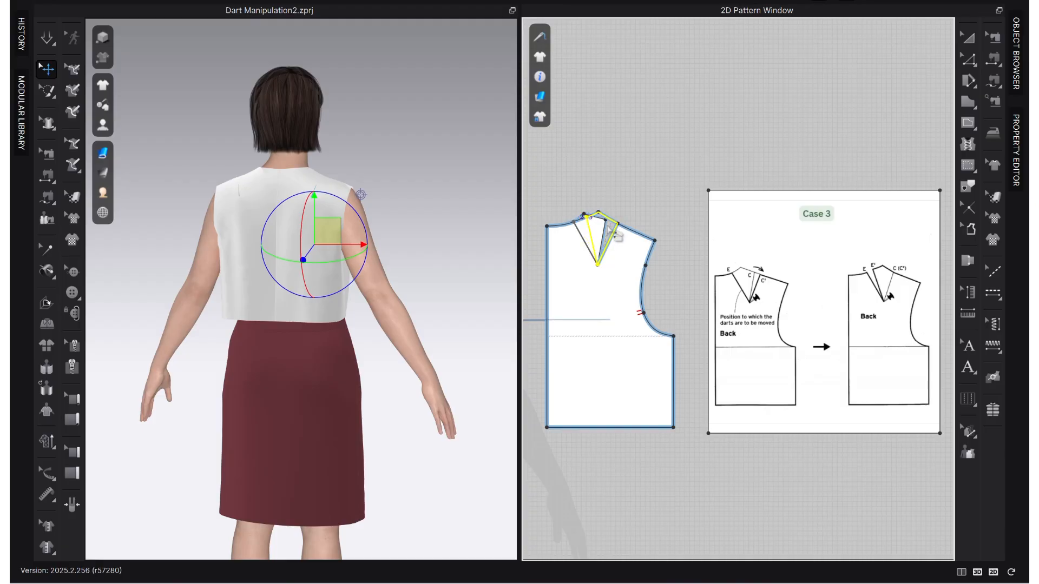
left_click(576, 254)
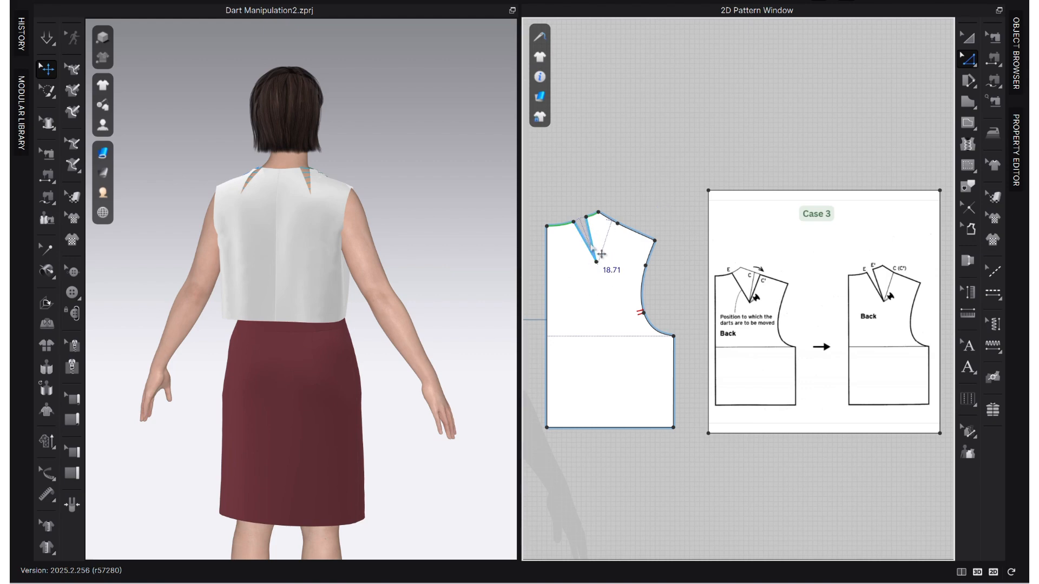
Turn off Elastic for the legs of the new neckline dart and for the back neckline.
left_click(590, 250)
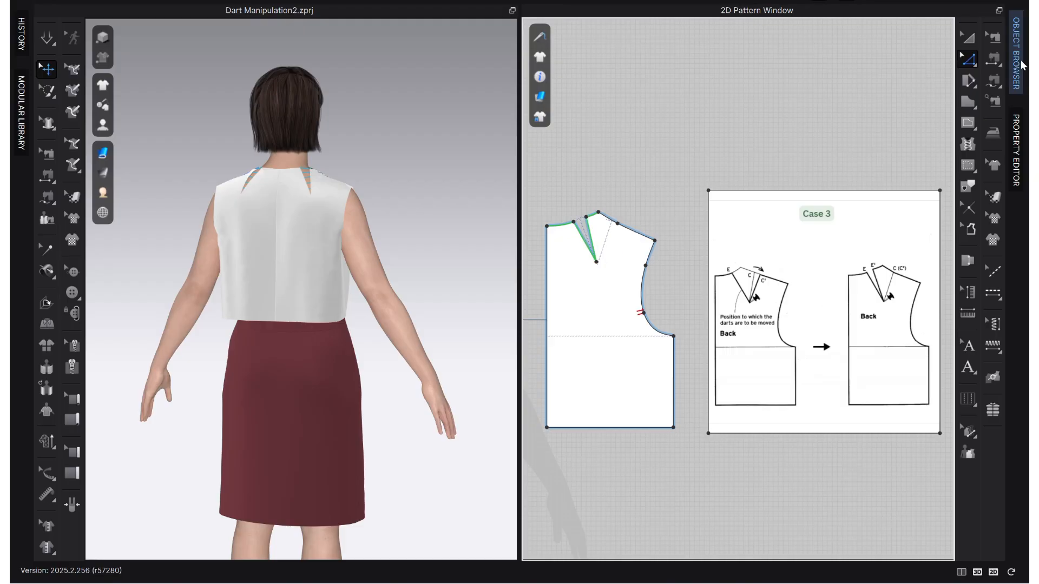
left_click(1018, 81)
left_click(1018, 82)
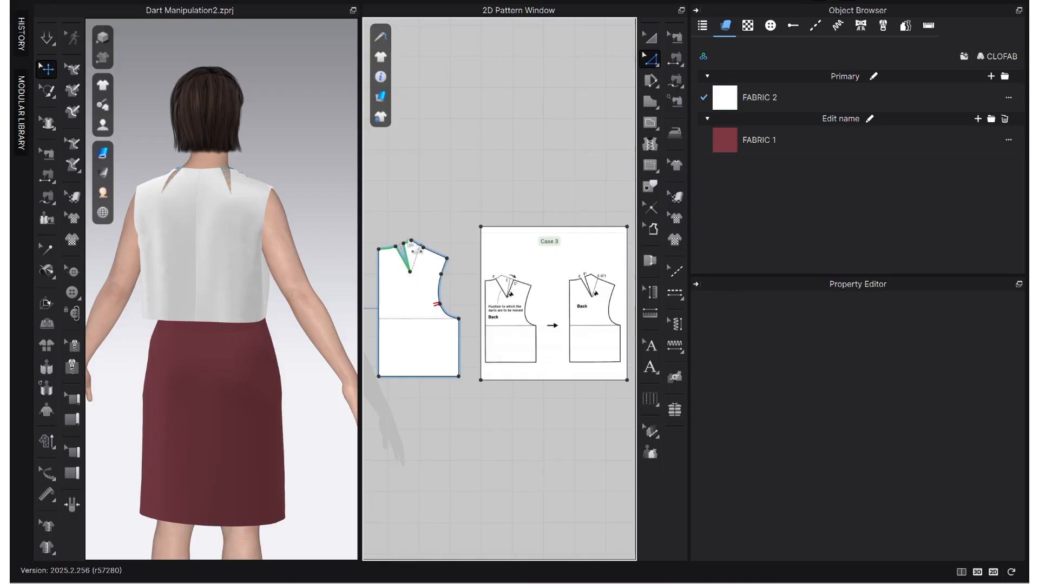
left_click(401, 263)
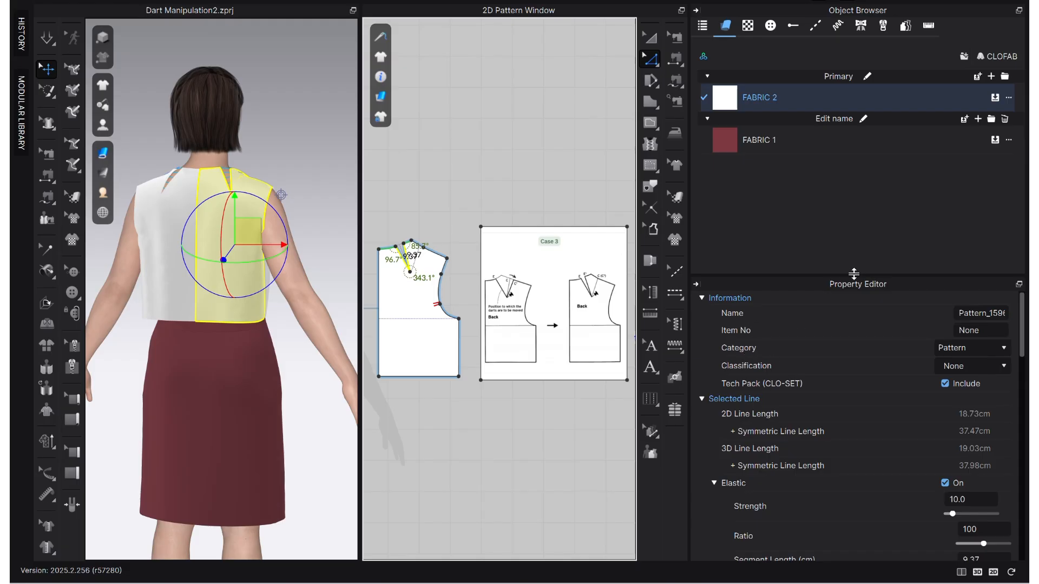
scroll(760, 395, "down", 3)
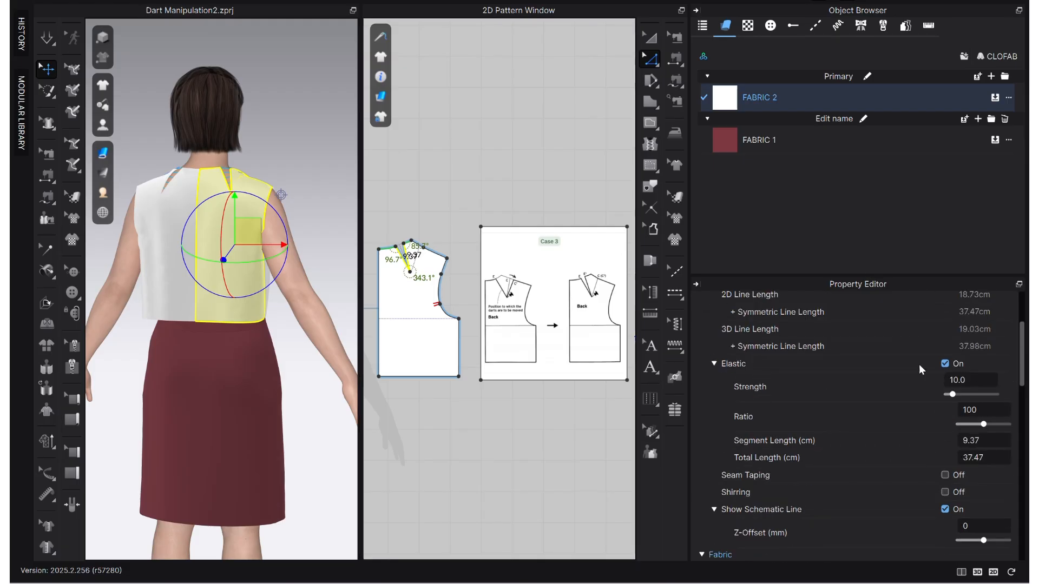
left_click(950, 362)
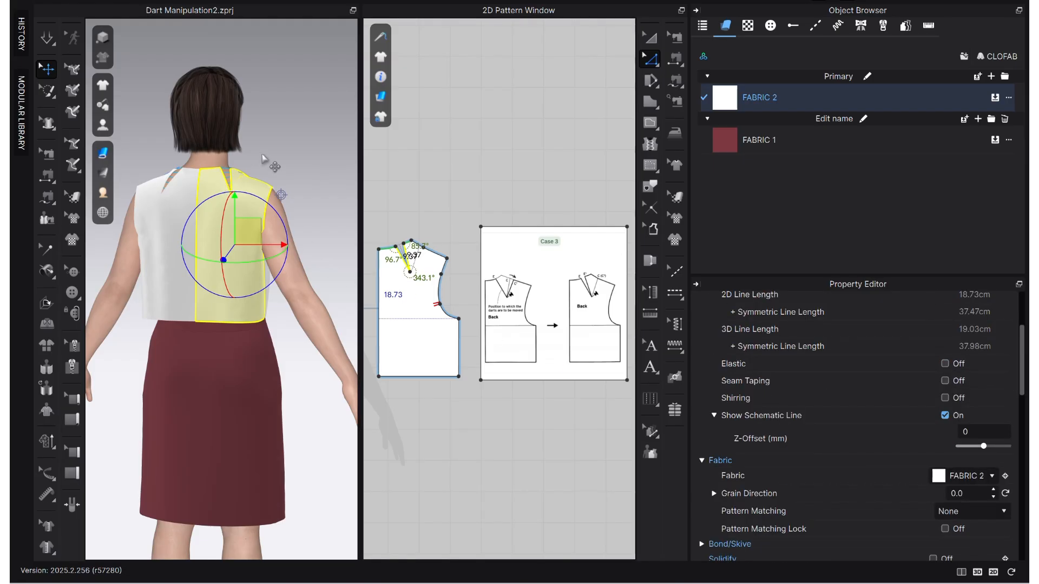
left_click(385, 247)
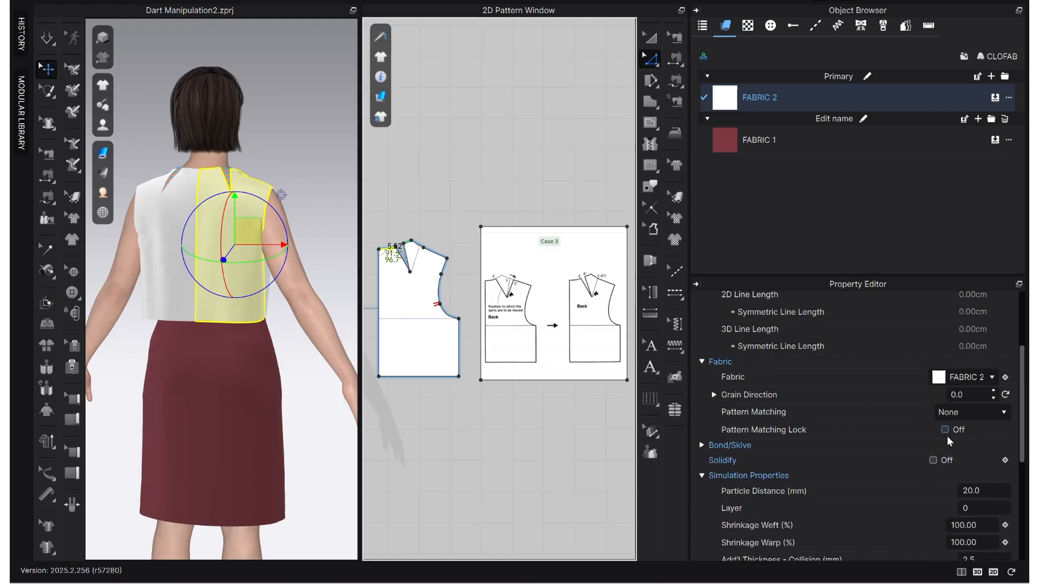
scroll(835, 413, "up", 2)
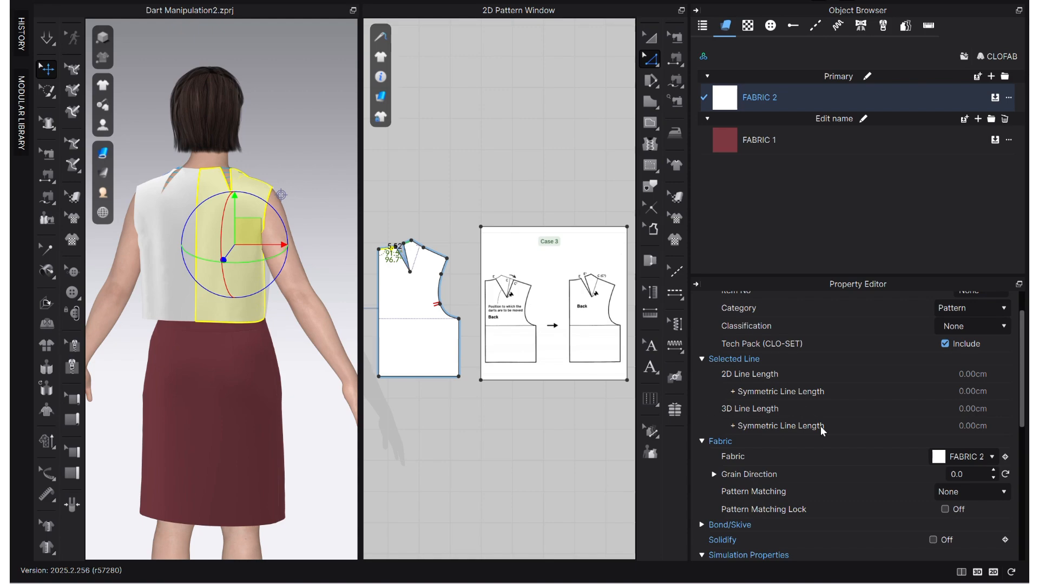
scroll(817, 429, "down", 1)
scroll(819, 422, "up", 1)
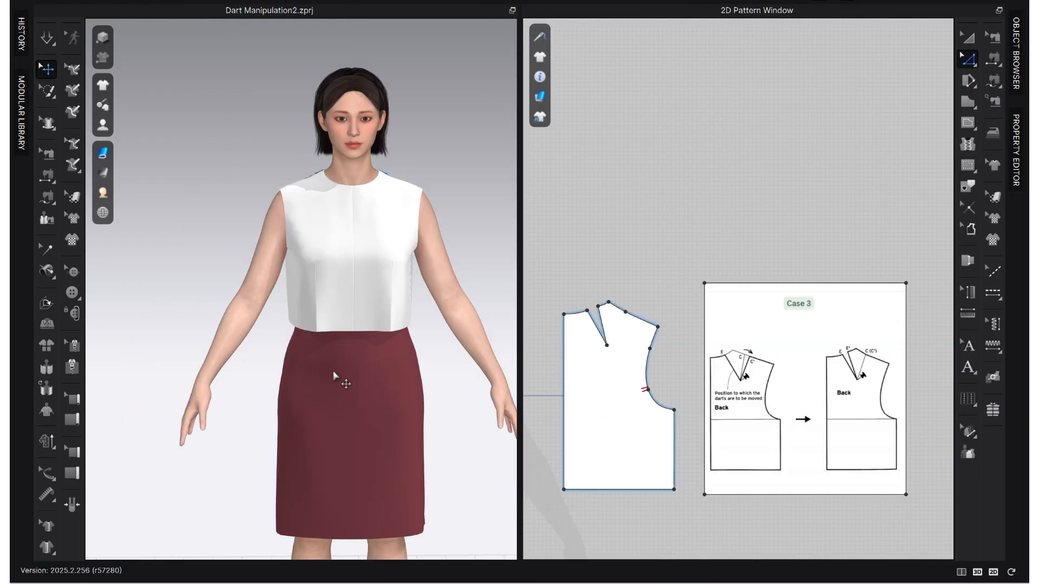
Simulate the garment with the neckline dart and tug the back panel to settle it, viewed from behind.
right_click_drag(333, 371, 510, 370)
key("space")
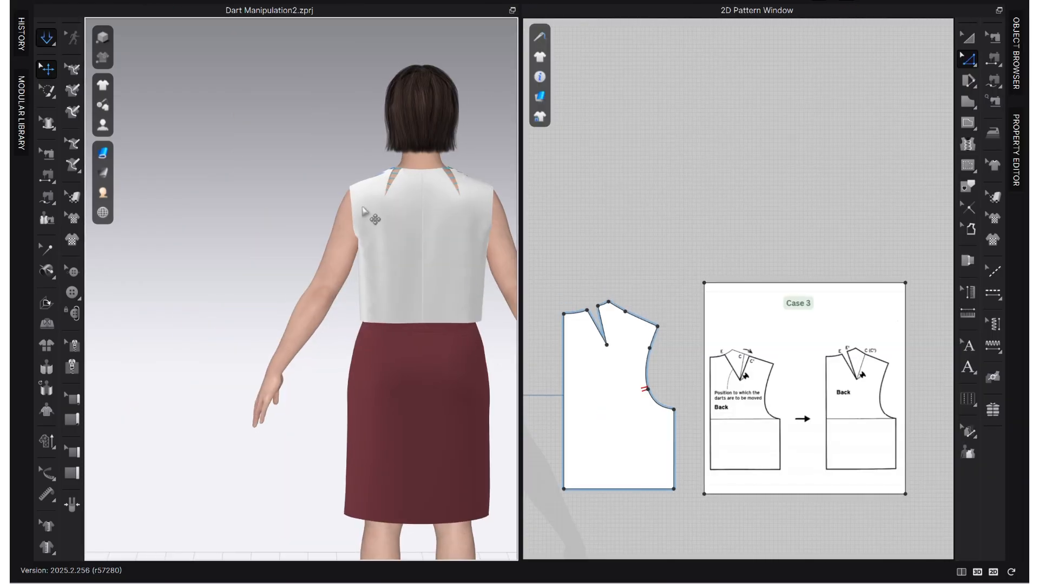
left_click(376, 181)
left_click(446, 233)
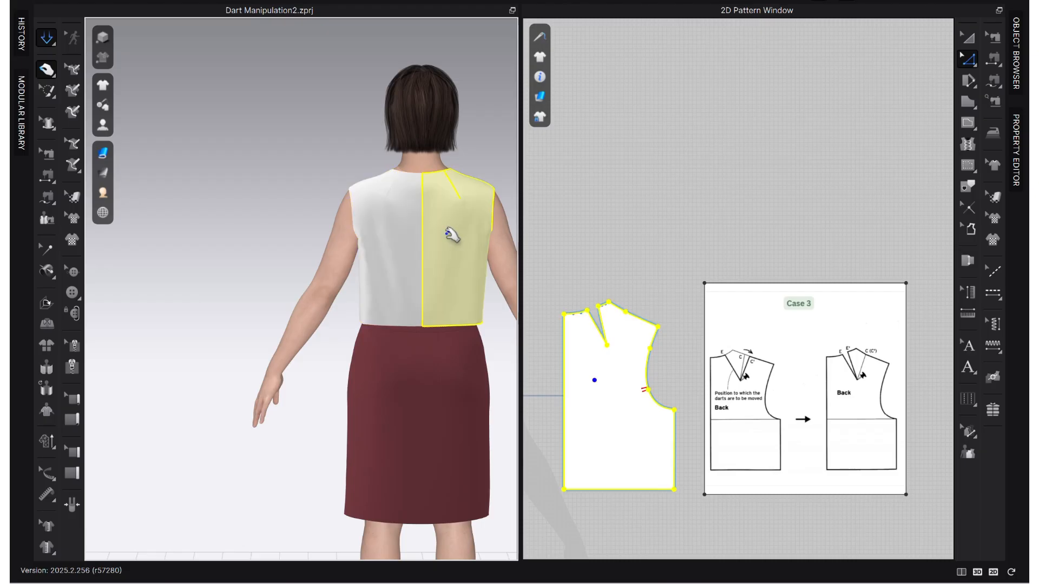
Set the garment rendering style to Random Color Surface so the pattern pieces are distinguishable.
mouse_move(102, 153)
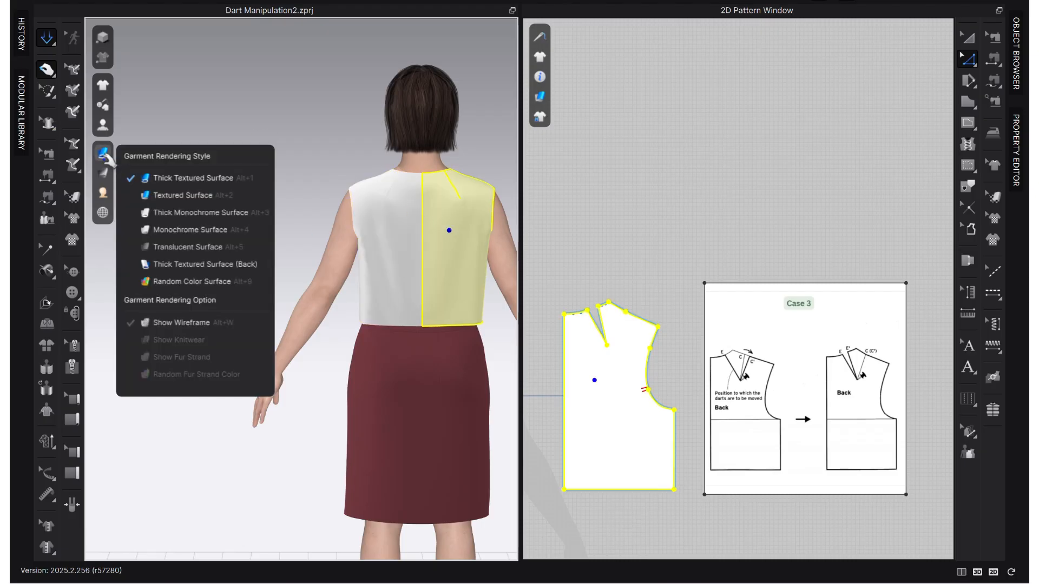
left_click(198, 281)
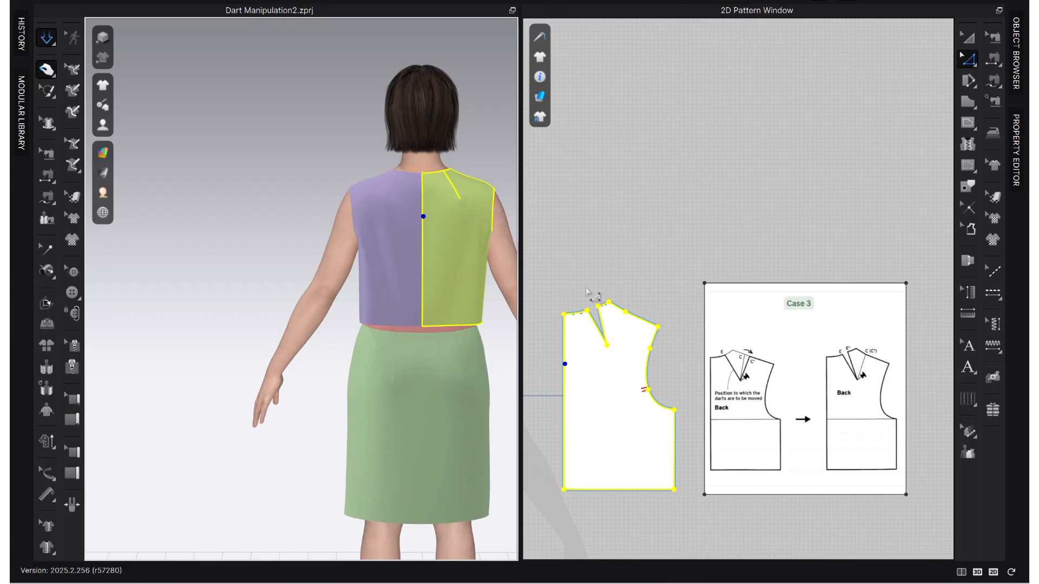
mouse_move(102, 153)
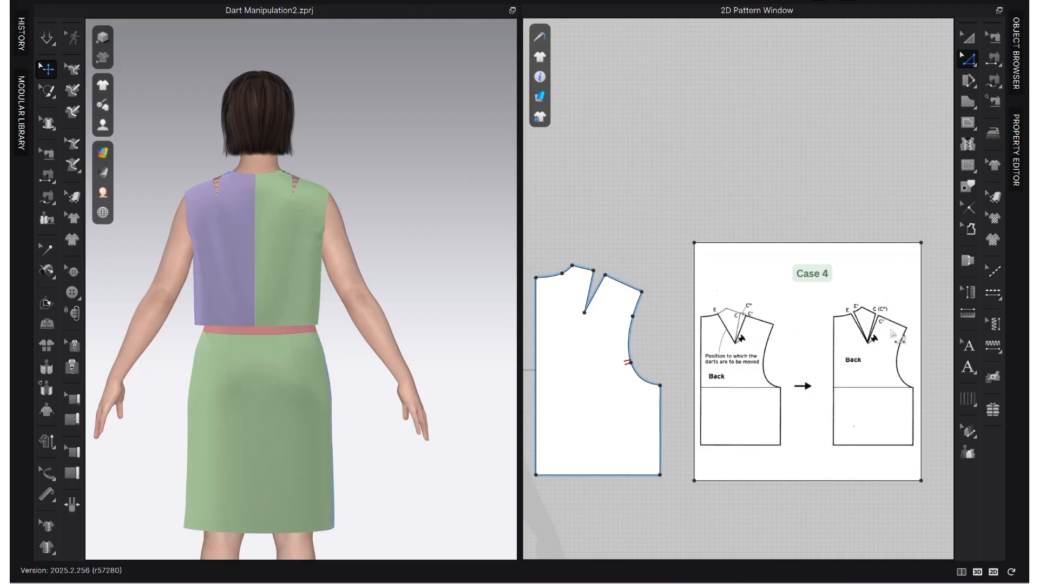
Rotate about half of the back shoulder dart into the neckline split point as in Case 4, keeping the new dart's tip at the pivot.
middle_click_drag(570, 312, 581, 316)
scroll(581, 315, "up", 4)
scroll(581, 316, "down", 3)
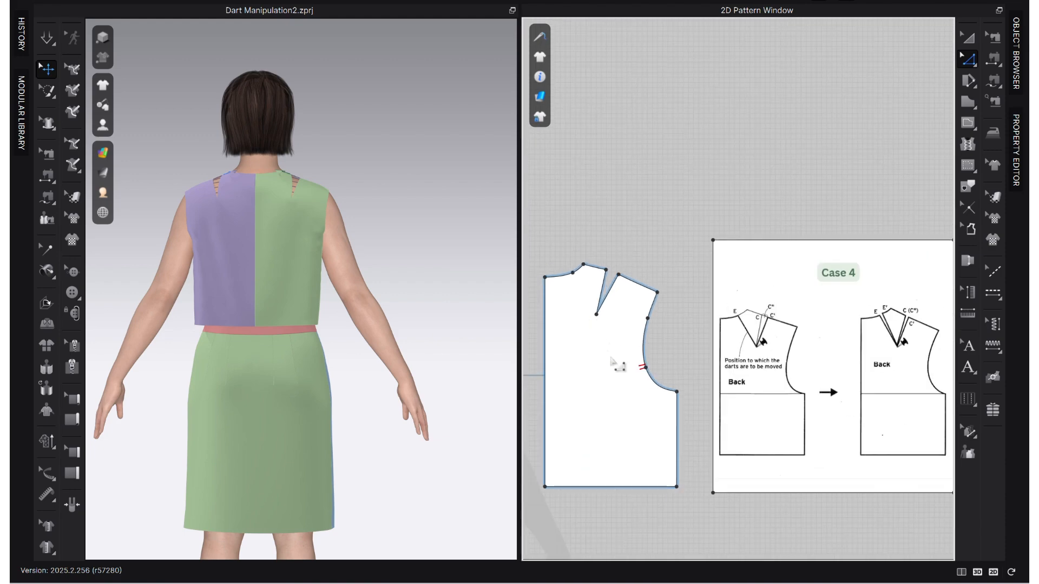
key("x")
left_click(608, 295)
right_click(608, 295)
left_click(649, 411)
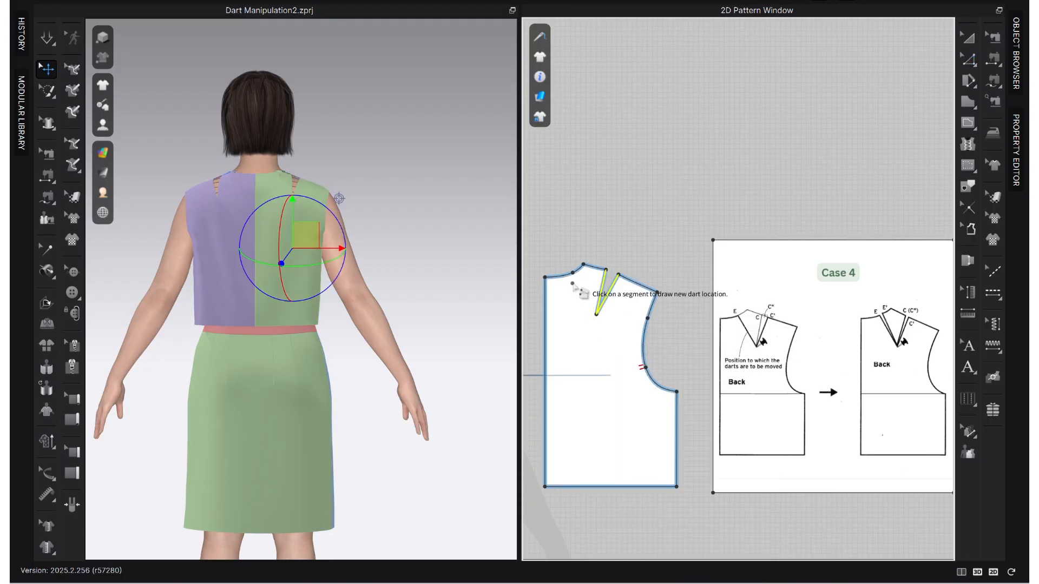
left_click(597, 317)
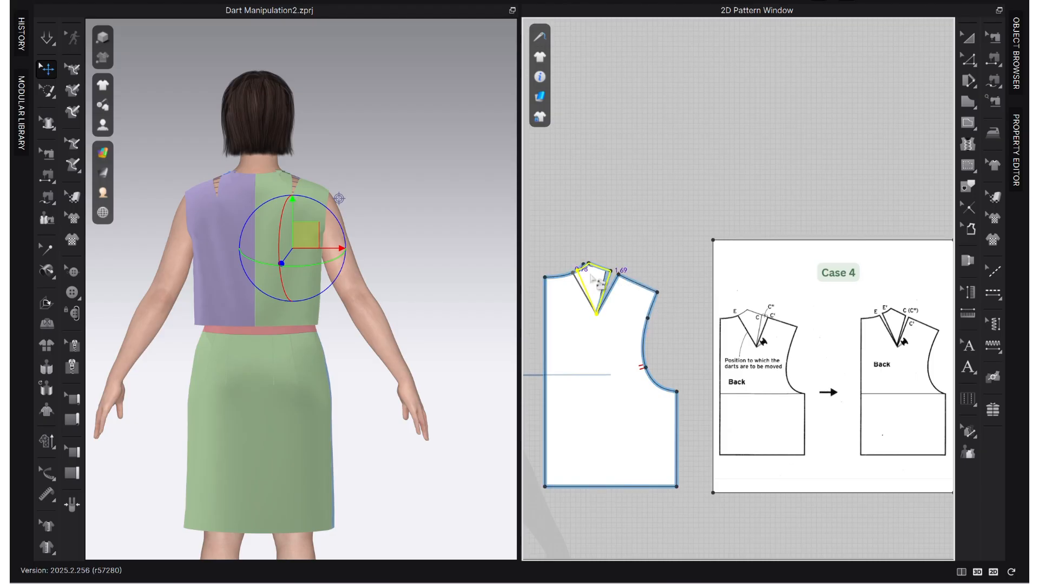
scroll(594, 281, "up", 2)
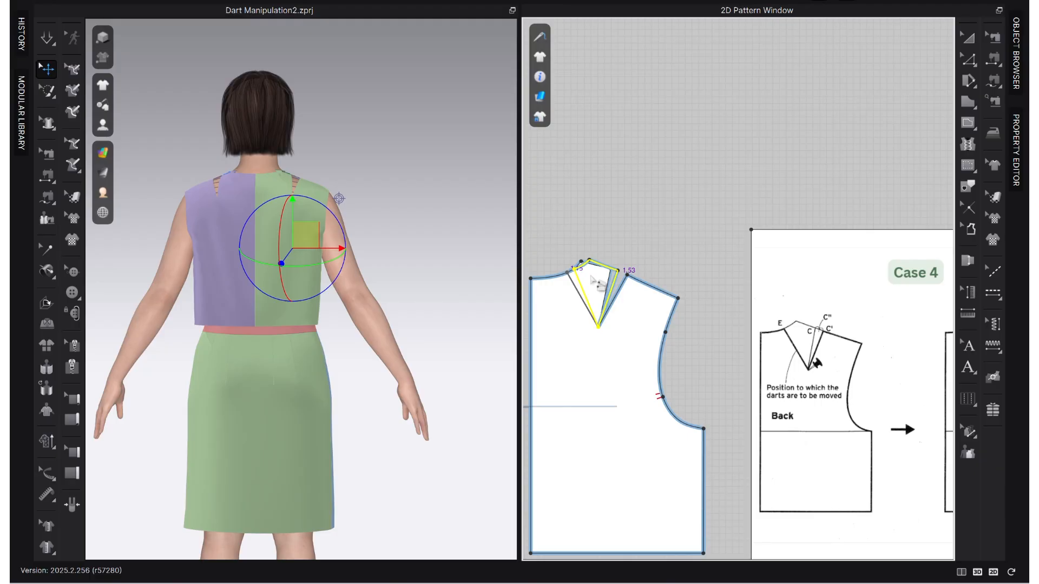
left_click(593, 278)
scroll(597, 330, "up", 3)
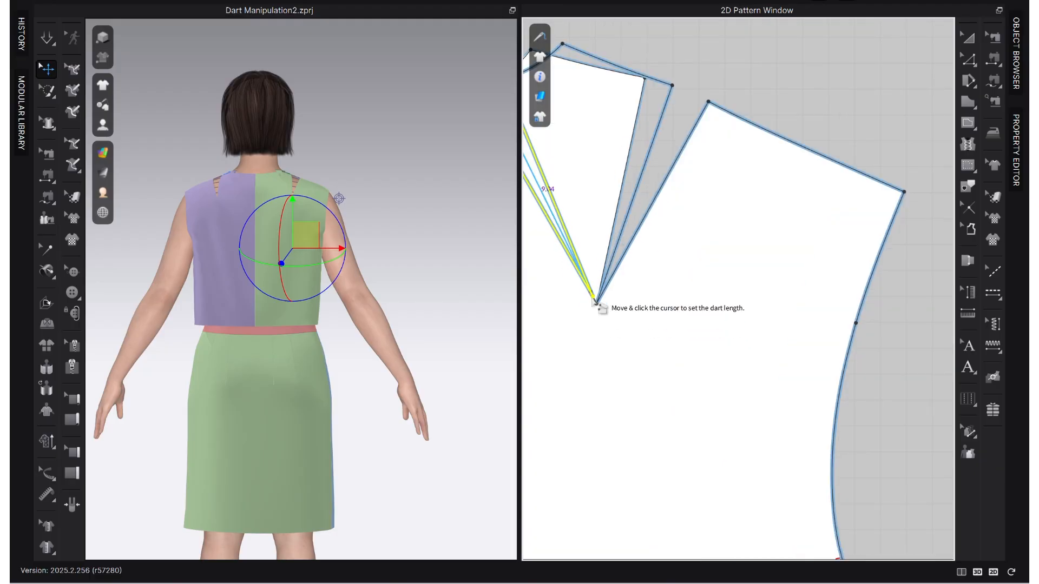
scroll(595, 304, "down", 3)
scroll(646, 216, "down", 2)
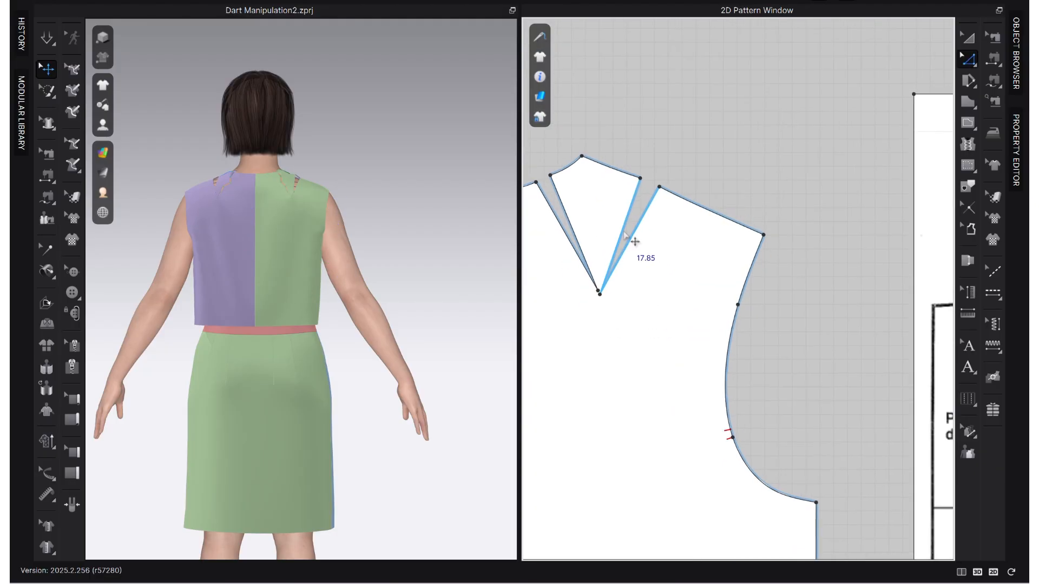
Compare the back pattern's split neckline and shoulder darts with the Case 4 diagram.
mouse_move(666, 233)
middle_mouse_down()
mouse_move(620, 235)
mouse_move(655, 245)
middle_mouse_up()
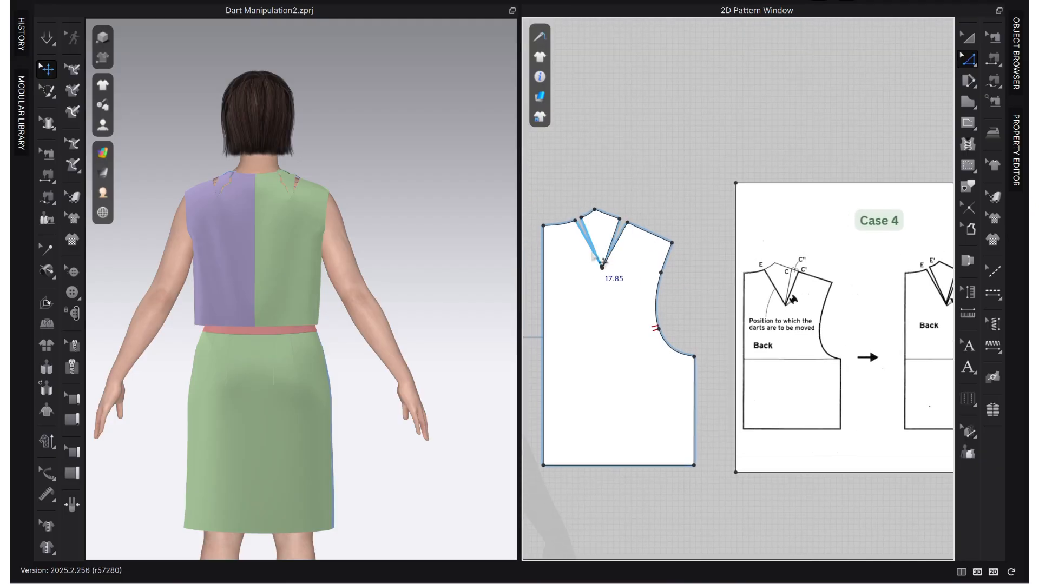
scroll(729, 289, "down", 1)
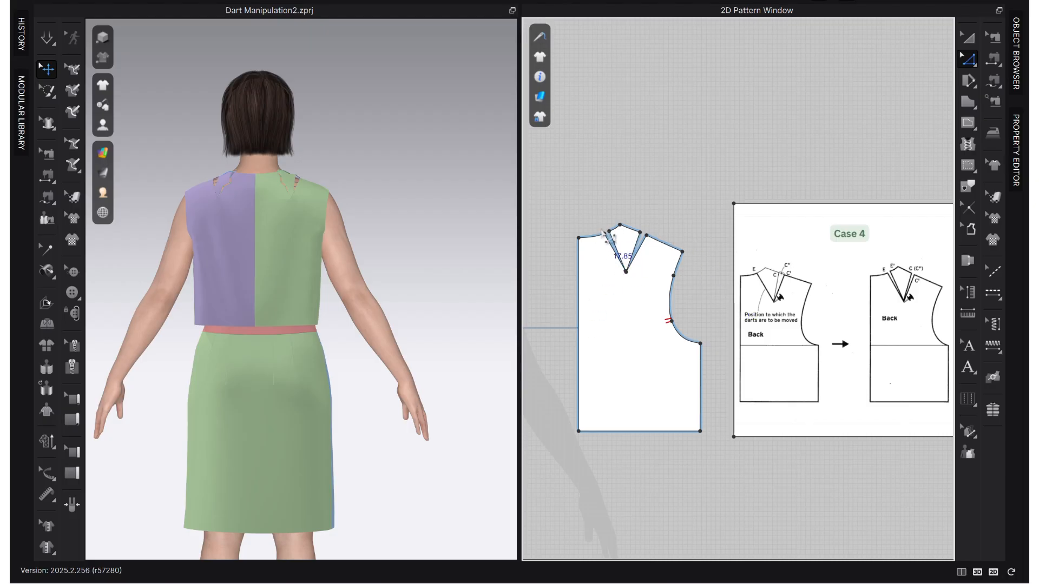
scroll(620, 245, "up", 3)
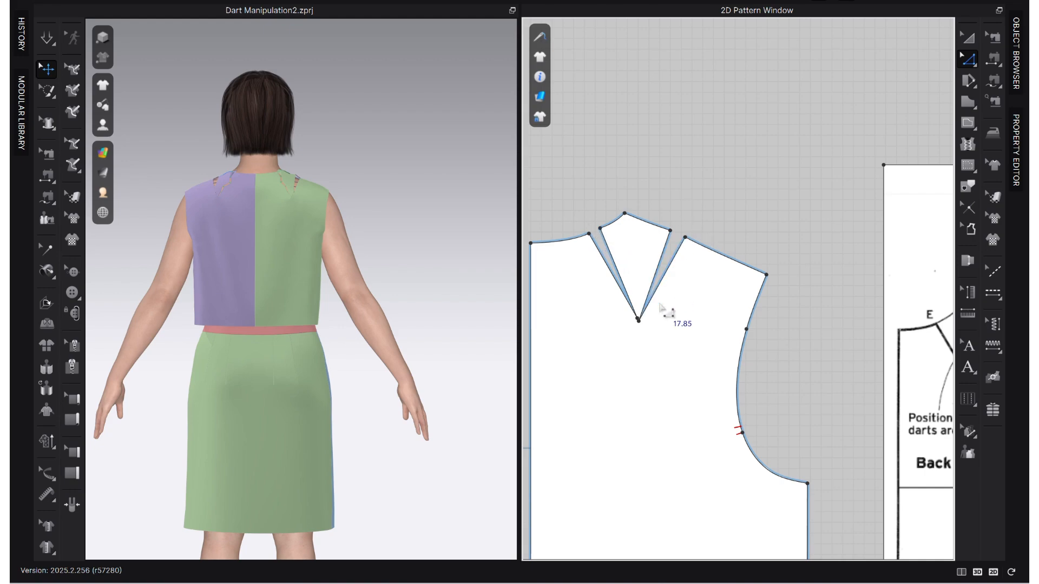
scroll(649, 316, "down", 3)
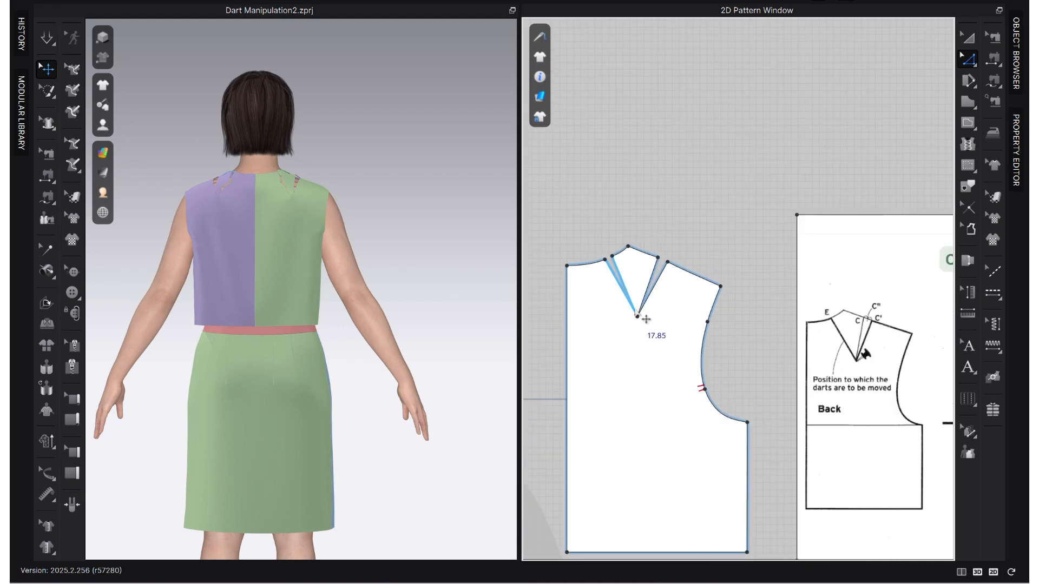
scroll(733, 315, "down", 2)
middle_click_drag(733, 315, 624, 296)
scroll(823, 320, "up", 5)
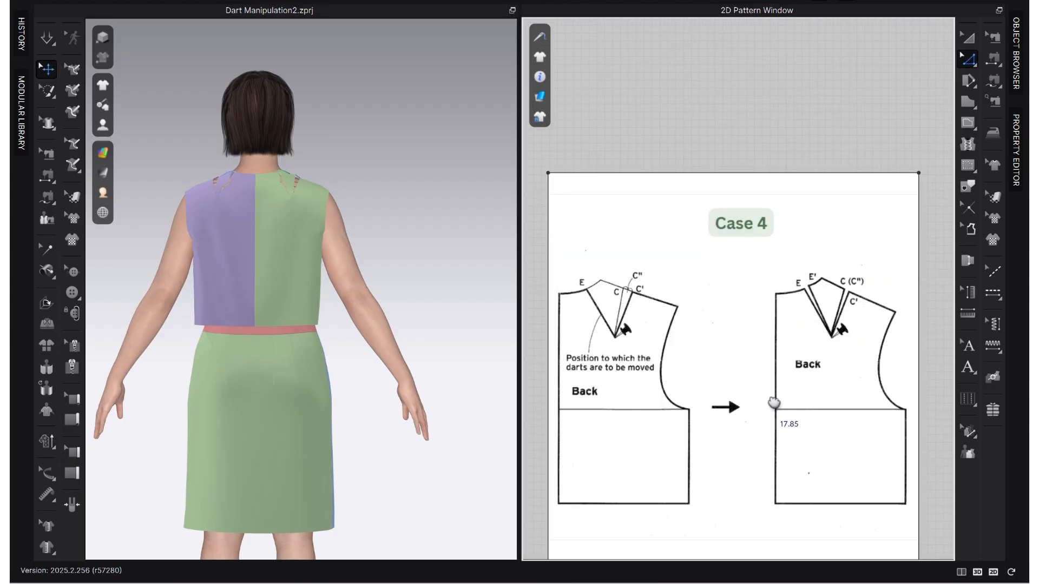
middle_click_drag(772, 404, 865, 385)
scroll(865, 386, "down", 2)
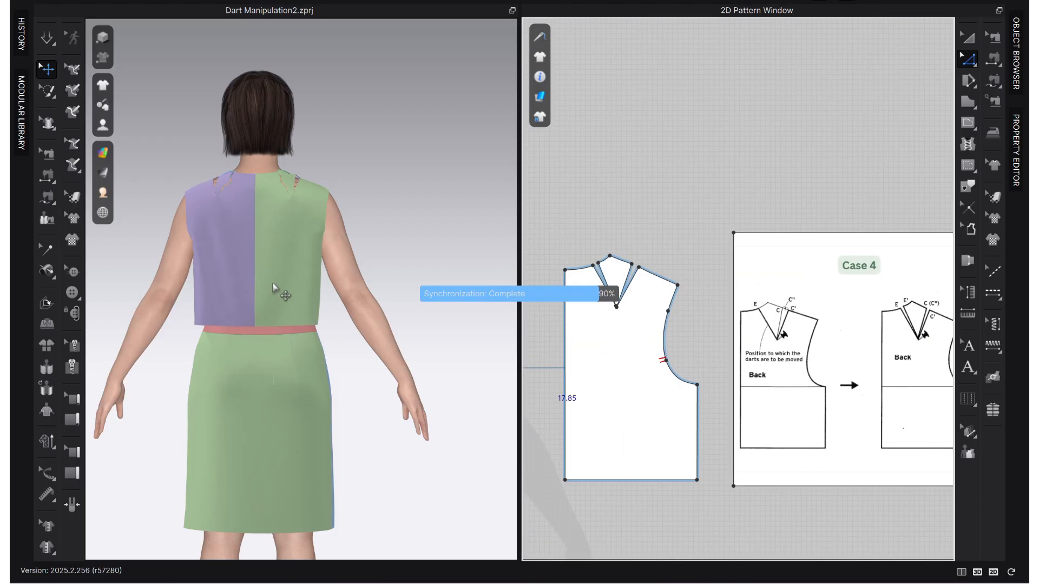
Simulate the garment with the split neckline and shoulder darts and settle the back panel.
key("space")
left_click(233, 249)
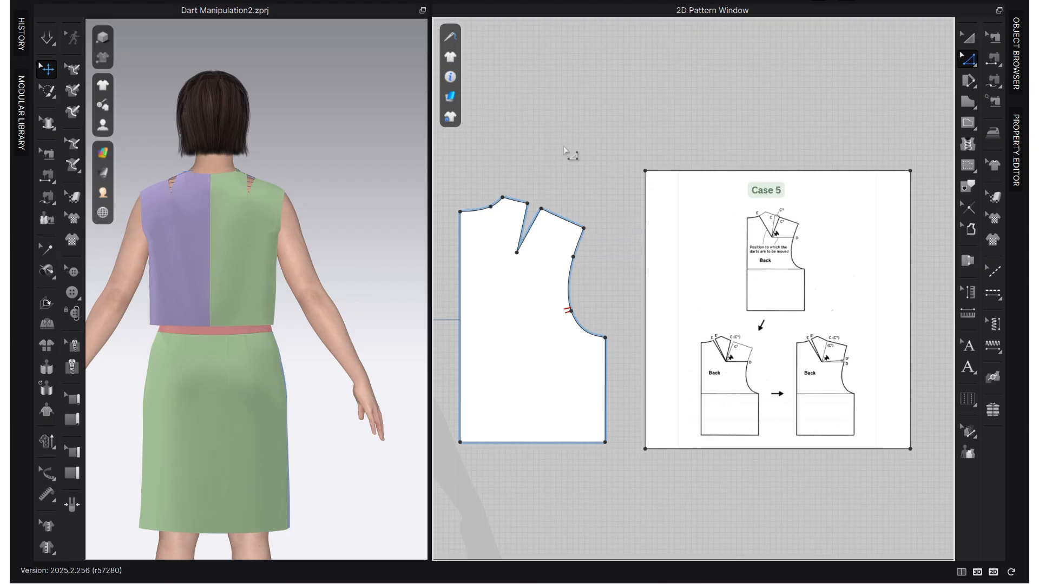
For Case 5, rotate part of the back shoulder dart into the neckline split point, ending the new dart at the pivot.
left_click(526, 238)
right_click(527, 238)
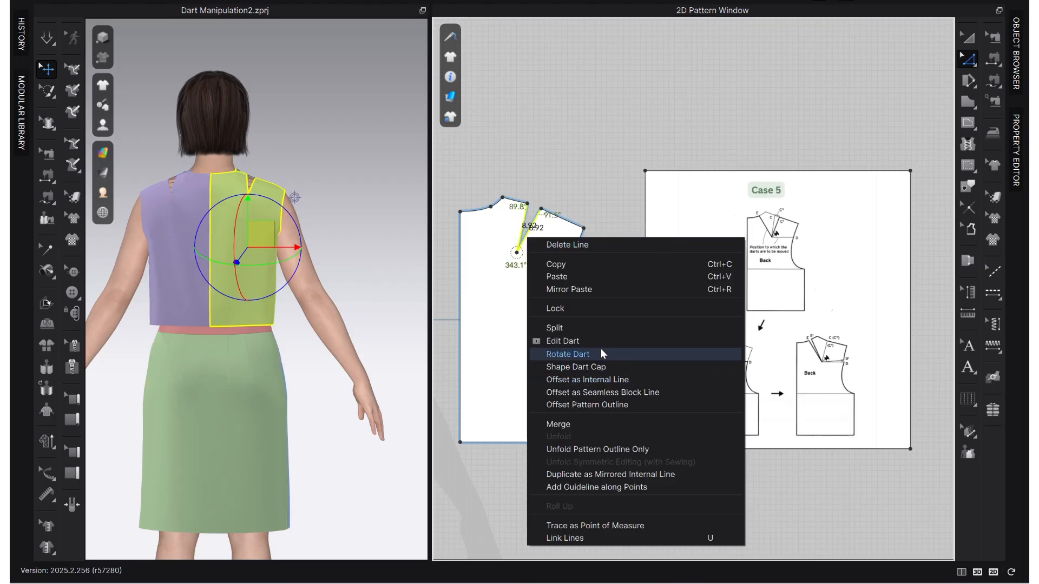
left_click(567, 353)
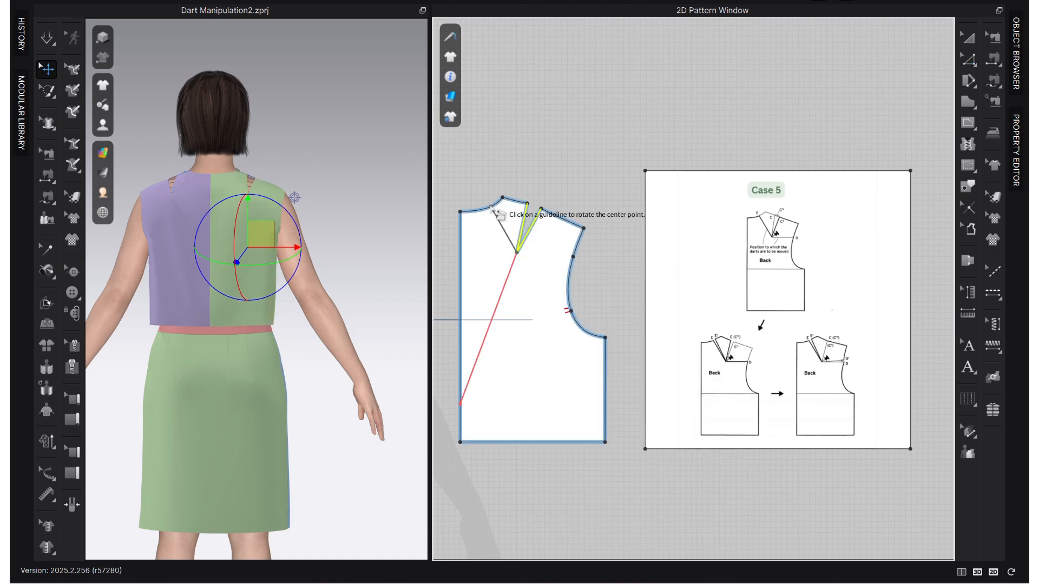
left_click(513, 265)
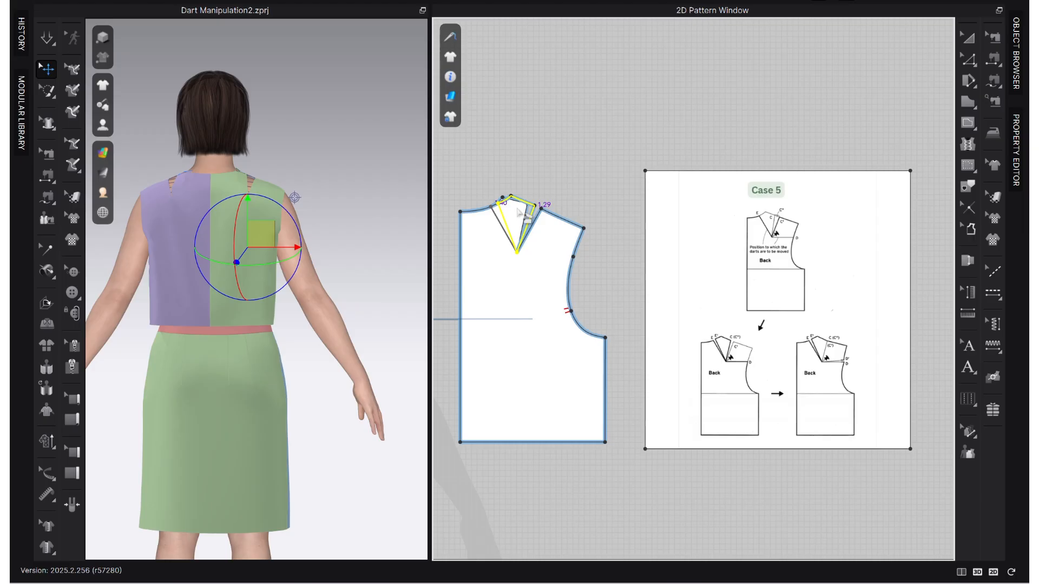
scroll(519, 213, "up", 2)
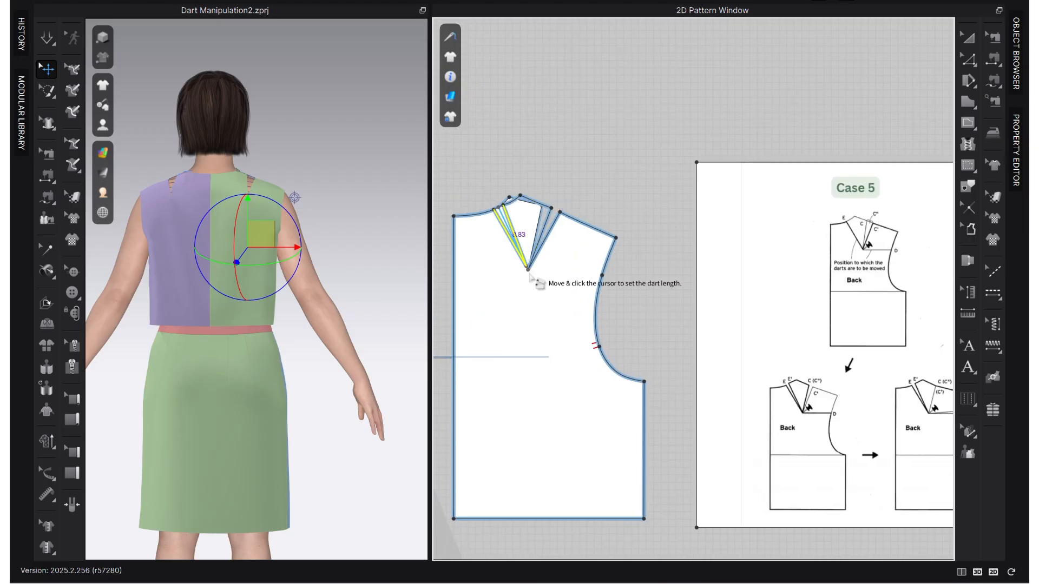
left_click(533, 347)
scroll(524, 308, "down", 1)
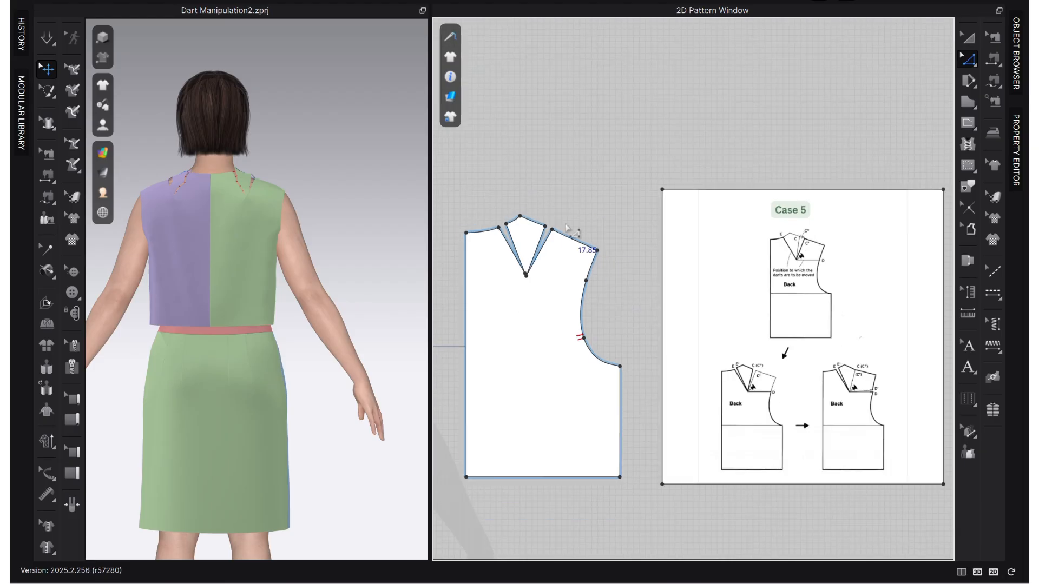
Rotate the remaining shoulder dart fully into the upper armhole point, closing the shoulder opening and ending the new dart near the pivot.
left_click(541, 246)
left_click(544, 250)
left_click(545, 254)
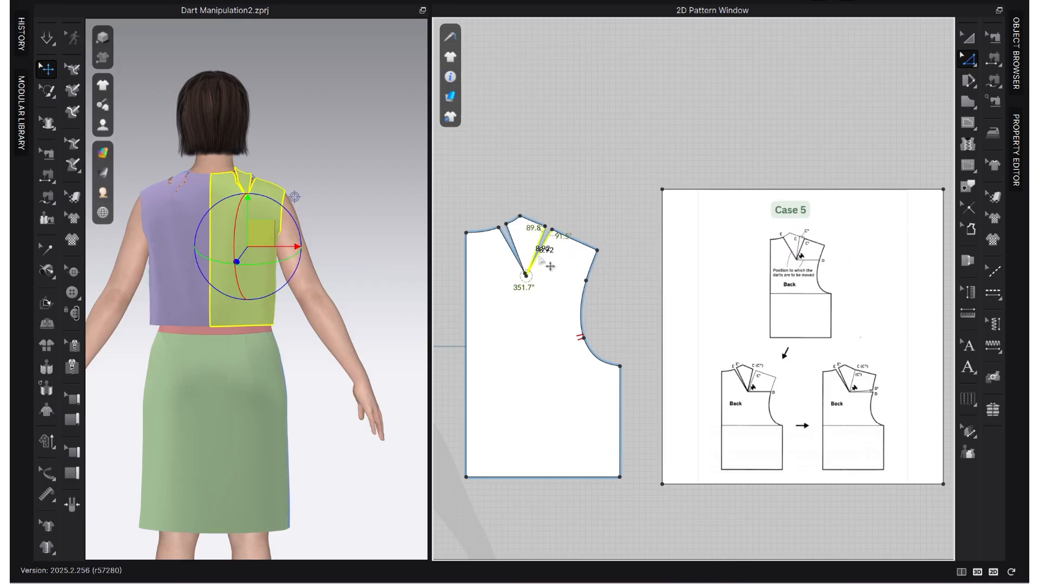
right_click(539, 257)
left_click(592, 372)
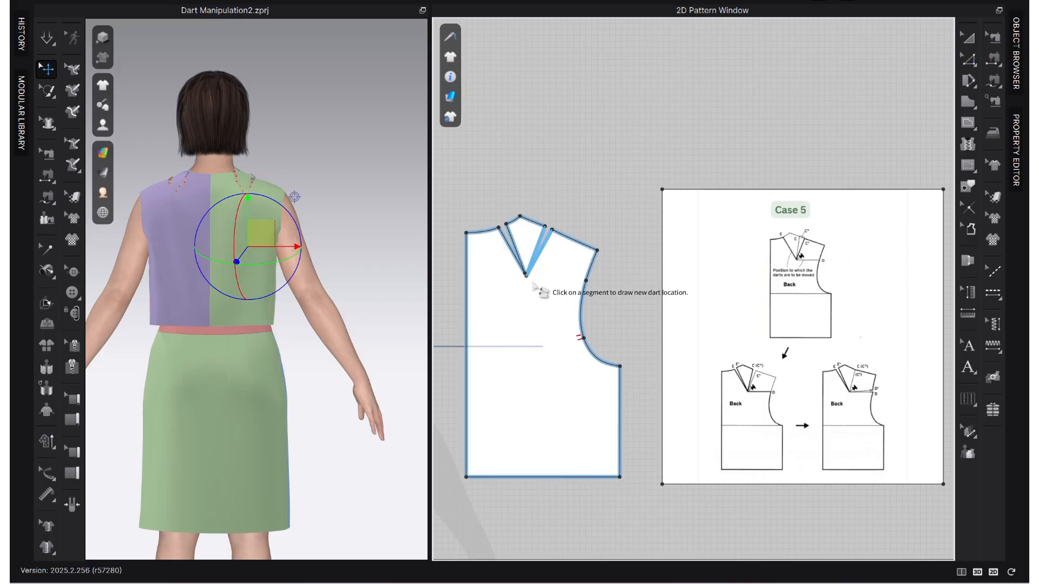
left_click(587, 281)
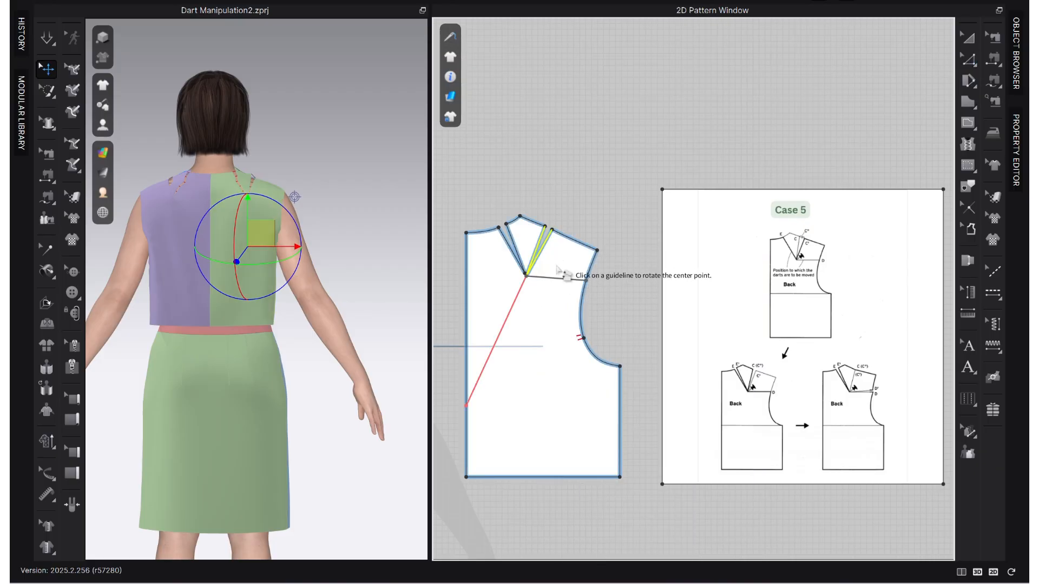
left_click(530, 277)
left_click(566, 252)
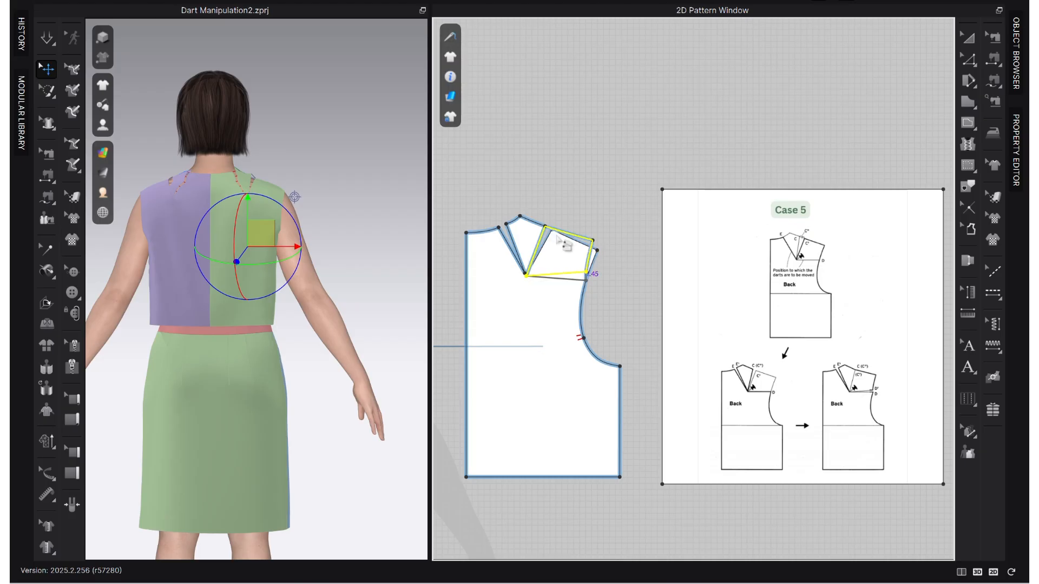
left_click(552, 235)
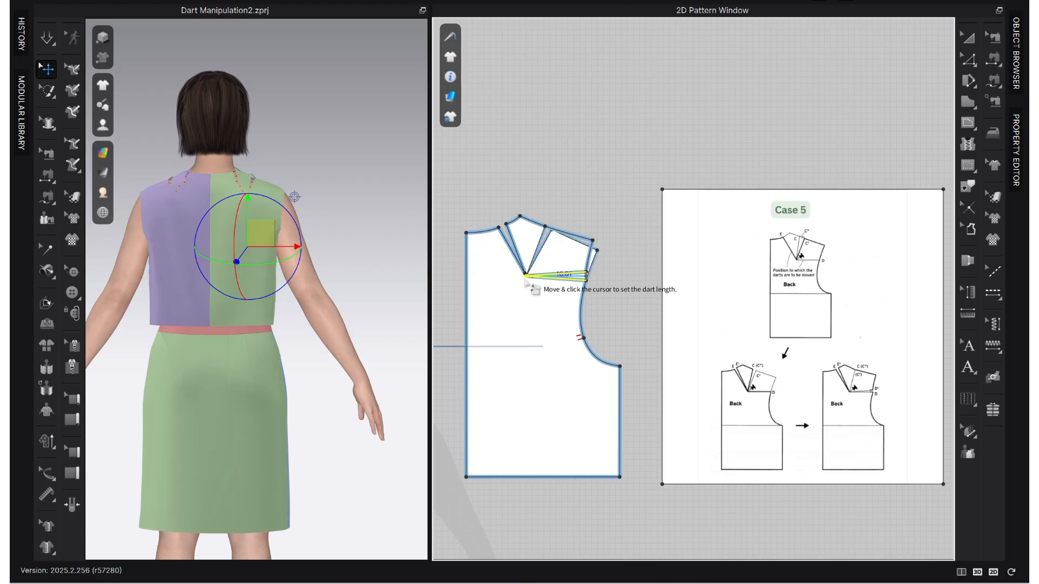
scroll(522, 281, "up", 3)
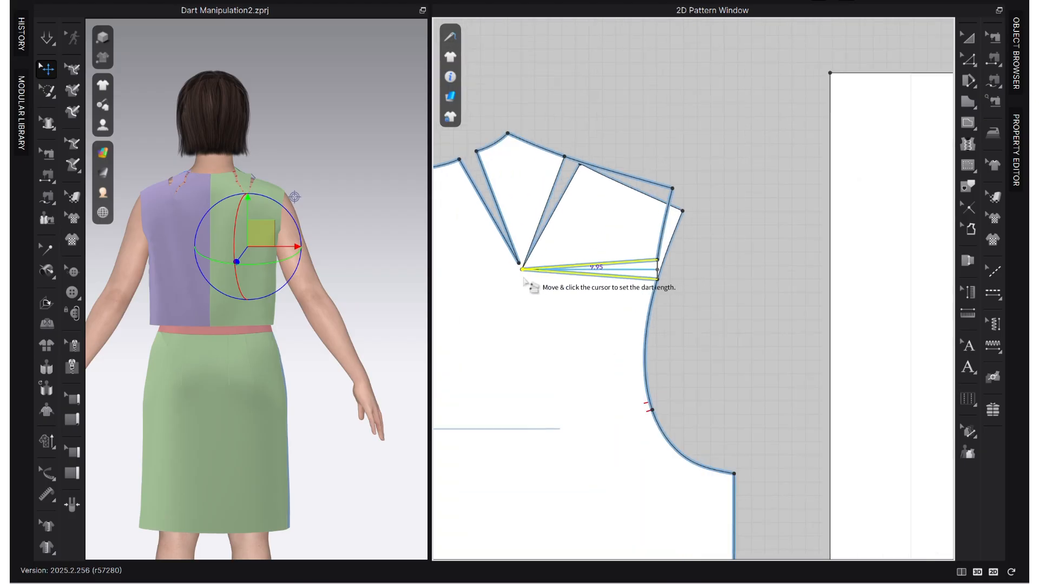
left_click(522, 281)
scroll(560, 249, "down", 3)
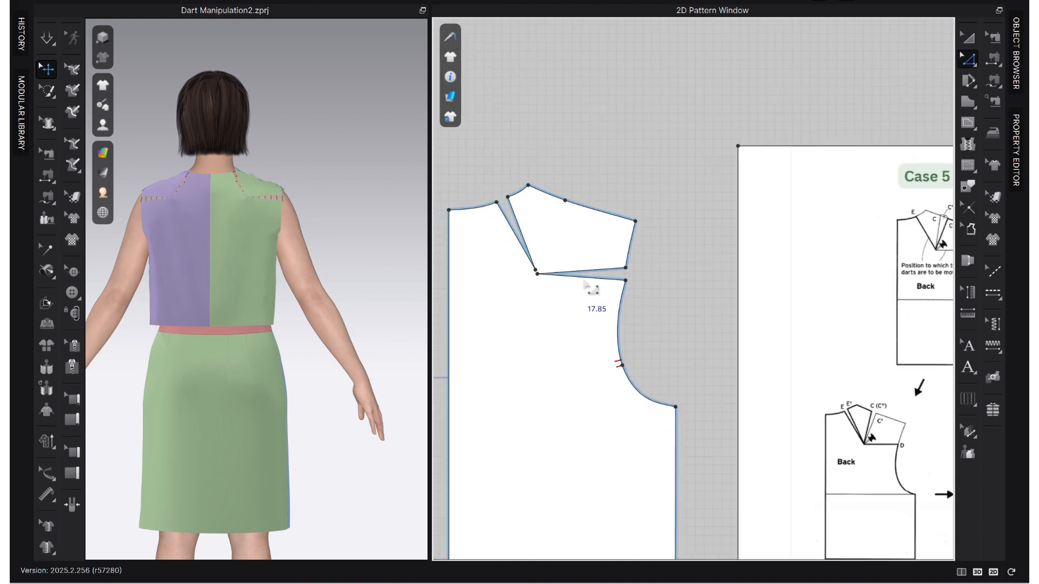
Redraw the back armhole as one smooth curve from the shoulder tip to the underarm point, eliminating the armhole dart.
scroll(625, 270, "down", 3)
scroll(914, 398, "up", 3)
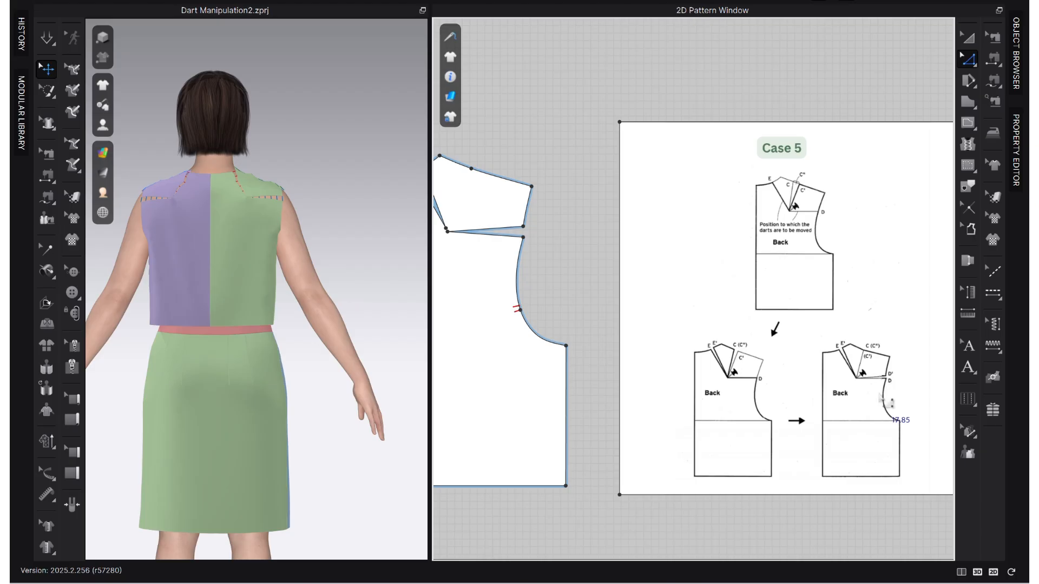
middle_click_drag(592, 255, 677, 260)
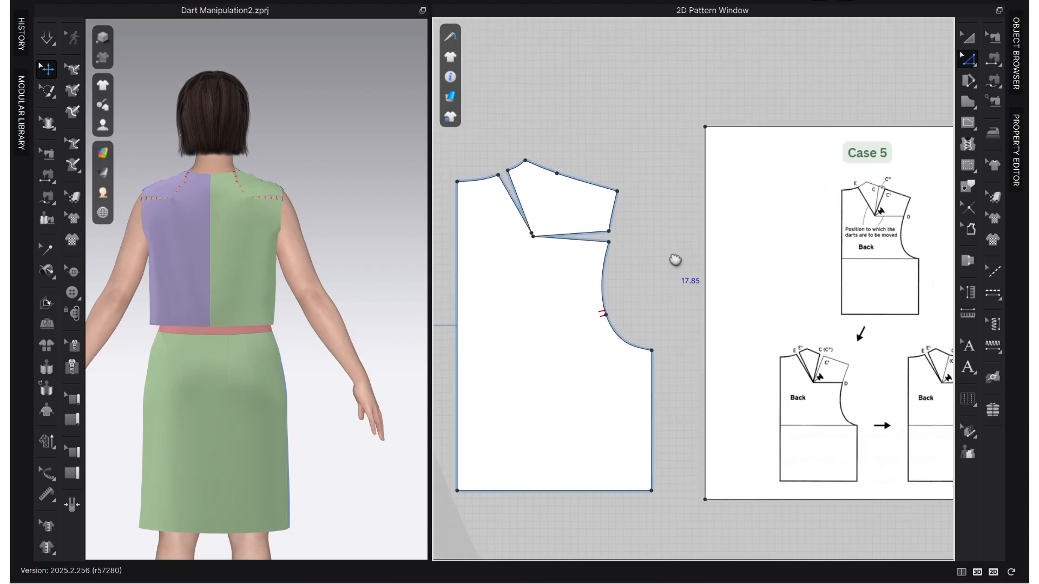
left_click(612, 309)
left_click(617, 192)
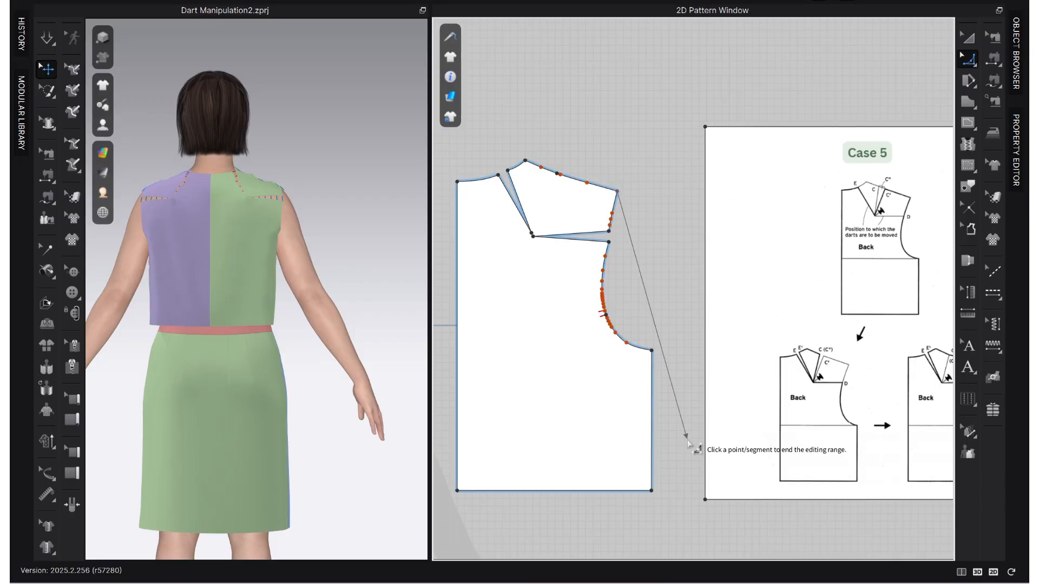
left_click(651, 351)
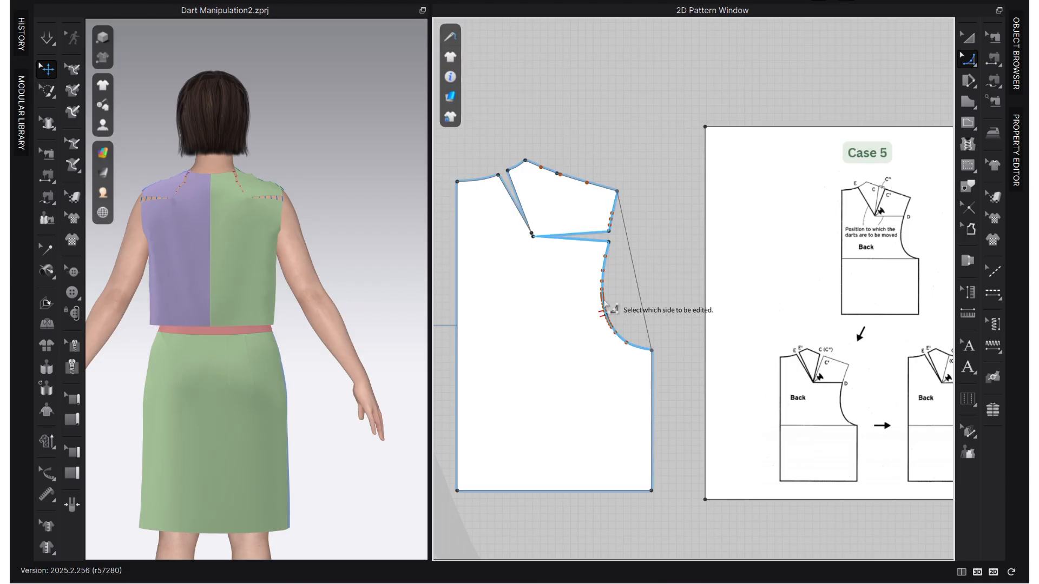
left_click_drag(638, 285, 617, 331)
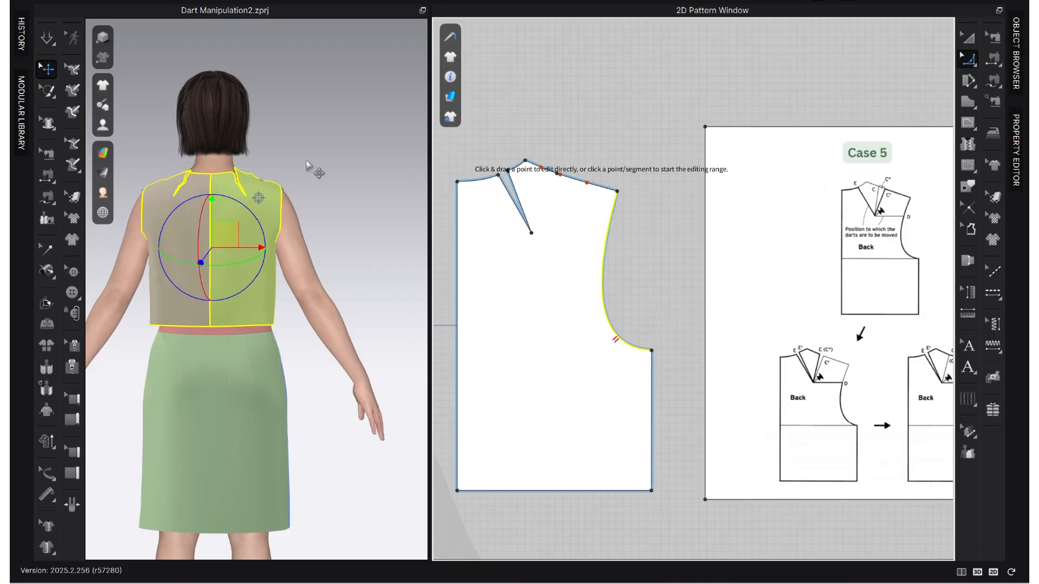
Test the drape in simulation and remove the leftover sewing along the back armhole.
key("space")
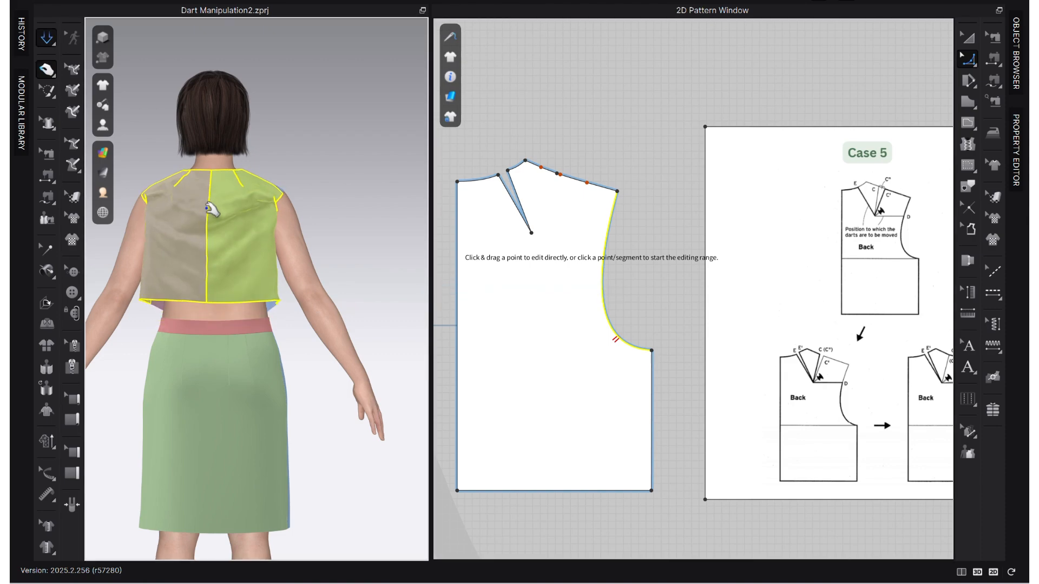
key("b")
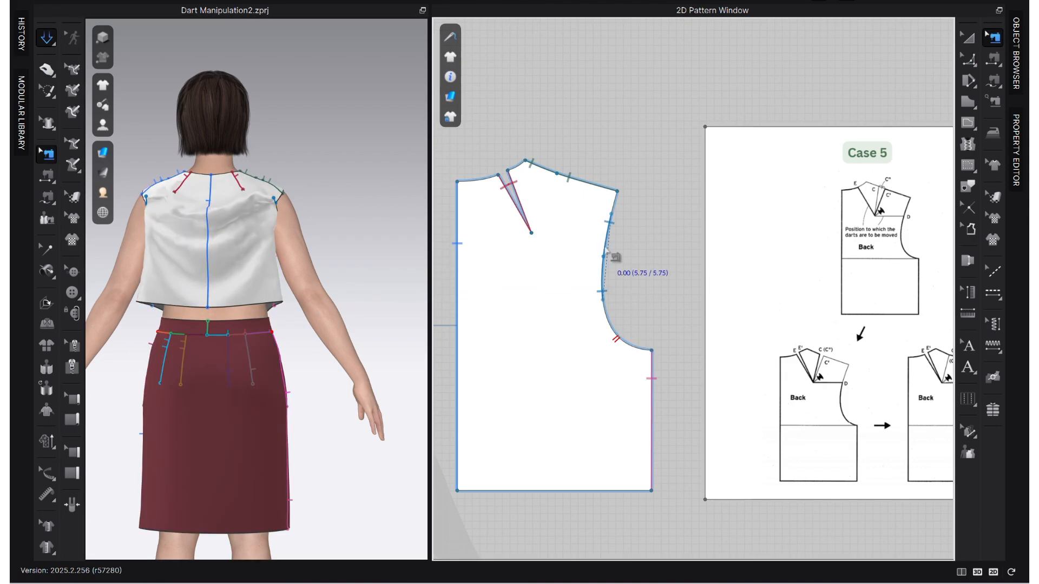
key("space")
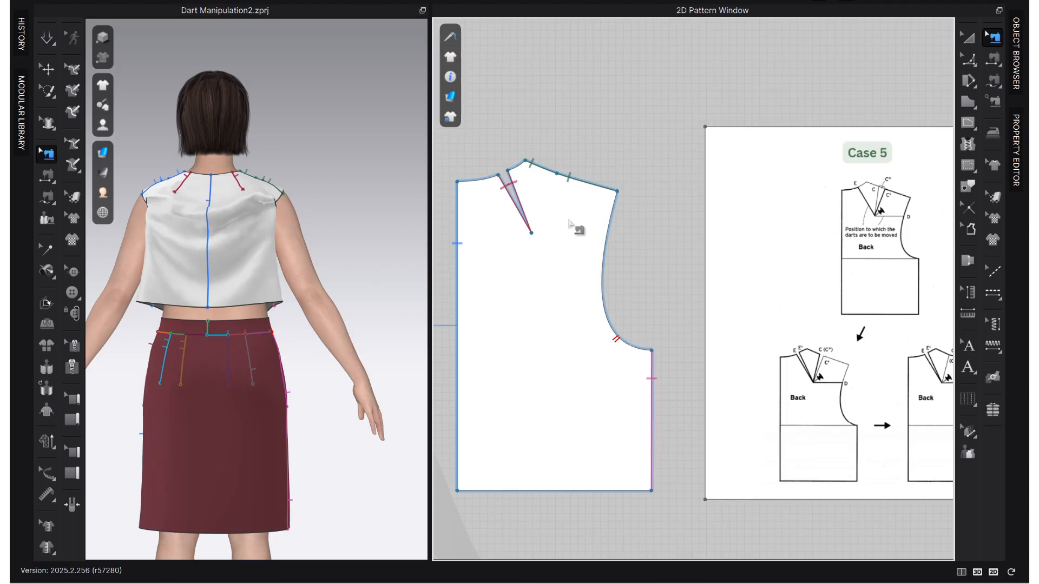
Simulate the garment with the Case 5 back and tug the back panels to settle them.
key("space")
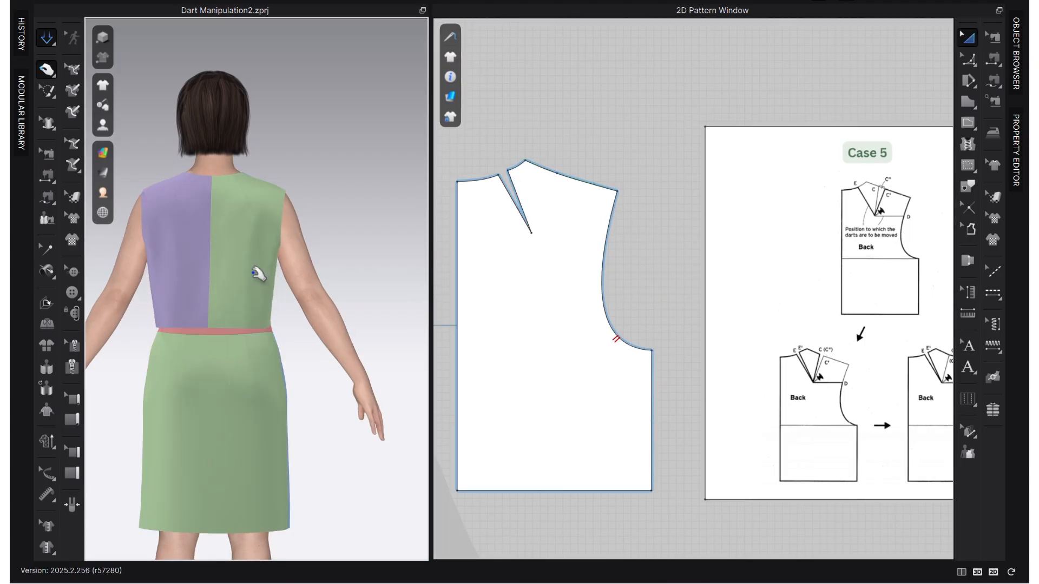
left_click(252, 271)
left_click_drag(179, 280, 176, 299)
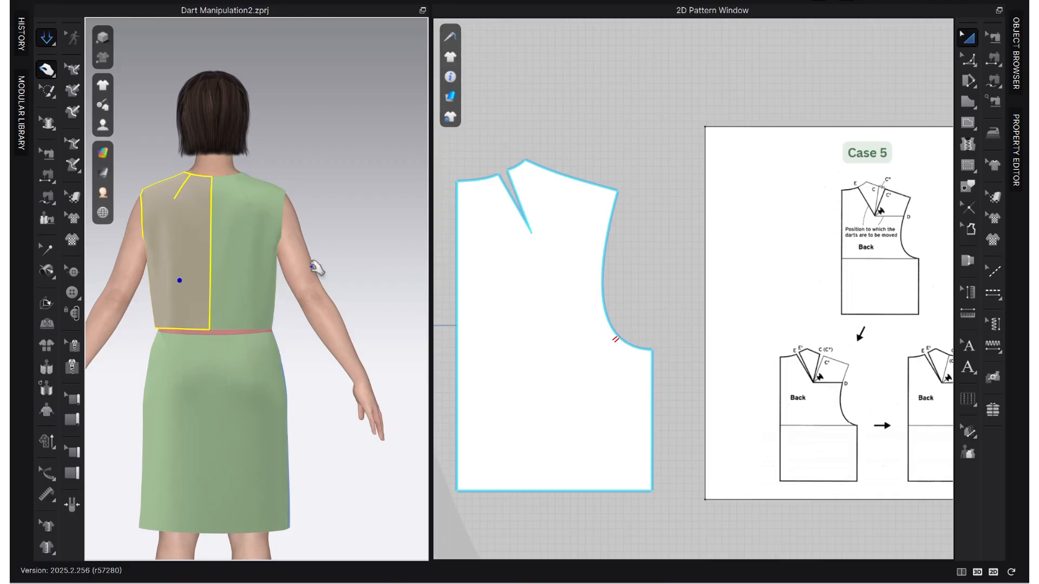
Inspect the drape of the Case 5 back on the avatar from the side and three-quarter back views.
left_click(378, 236)
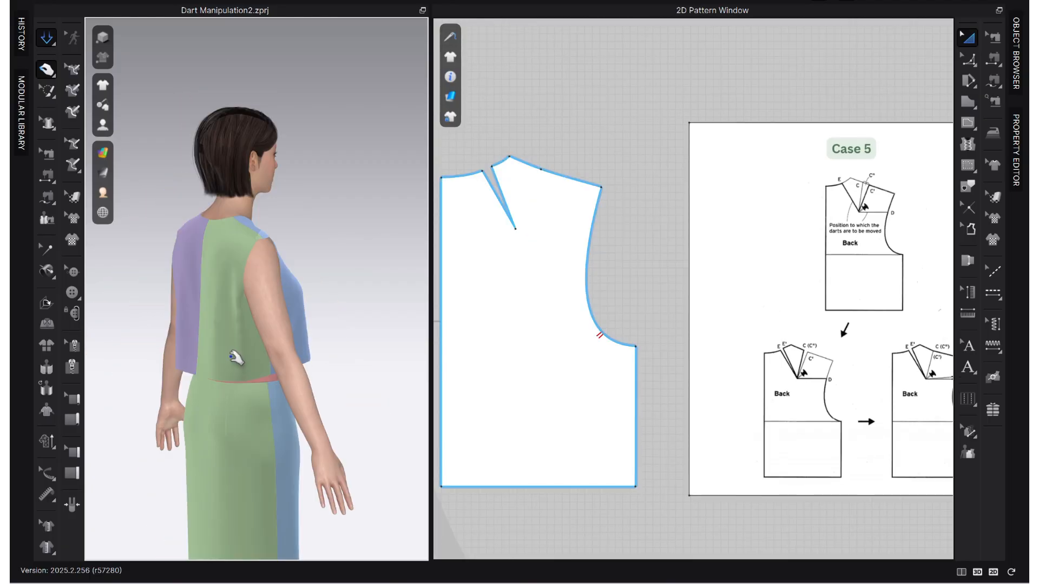
right_click_drag(233, 357, 250, 283)
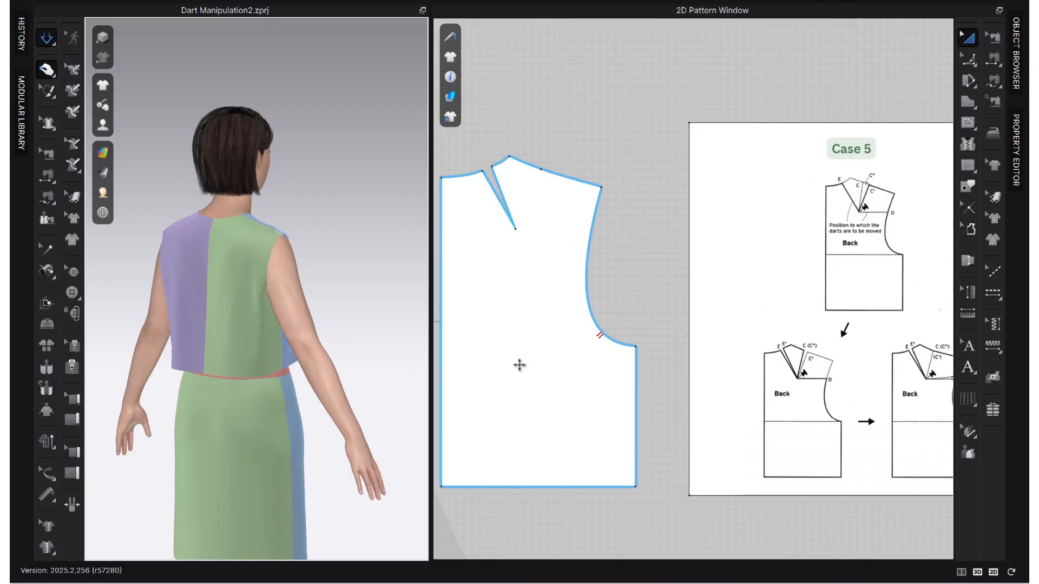
right_click_drag(273, 352, 204, 336)
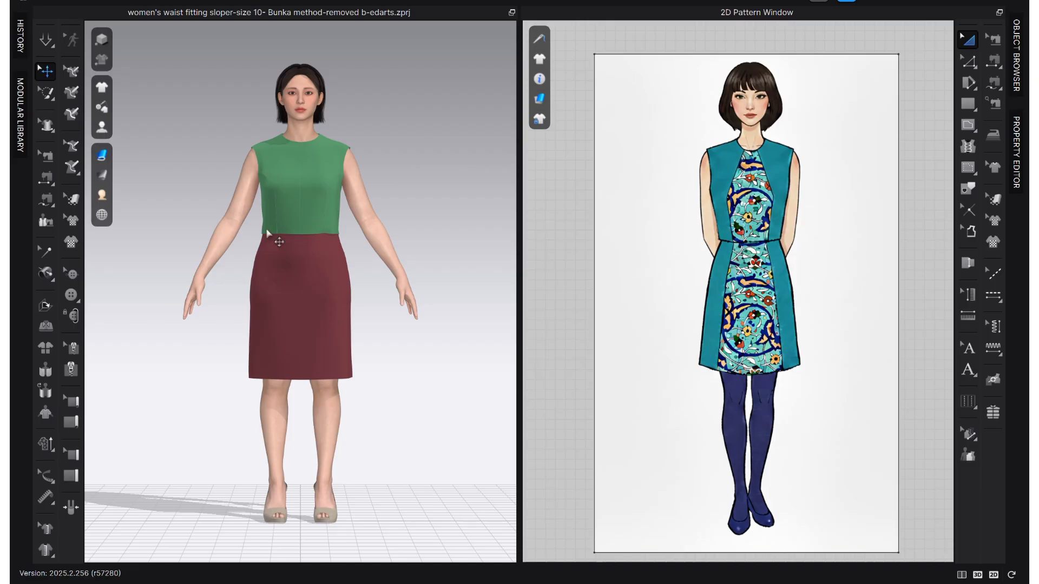
Examine the dress illustration and the front and back bodice pieces of the women's waist fitting sloper.
scroll(638, 270, "down", 3)
scroll(611, 289, "up", 1)
middle_click_drag(611, 289, 900, 284)
scroll(914, 279, "down", 3)
scroll(660, 303, "up", 2)
middle_click_drag(659, 303, 883, 297)
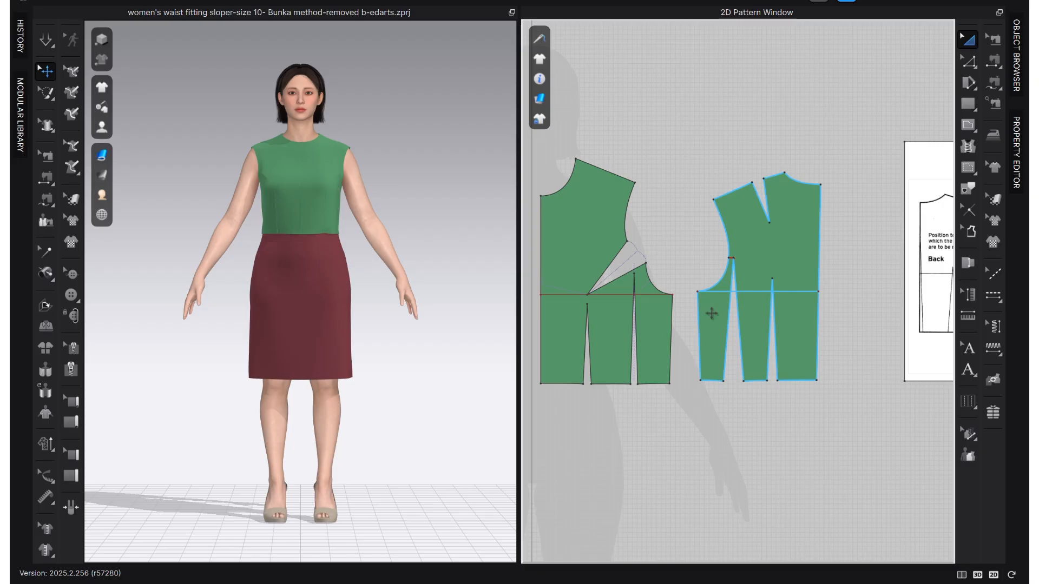
scroll(709, 314, "down", 3)
middle_click_drag(626, 332, 760, 328)
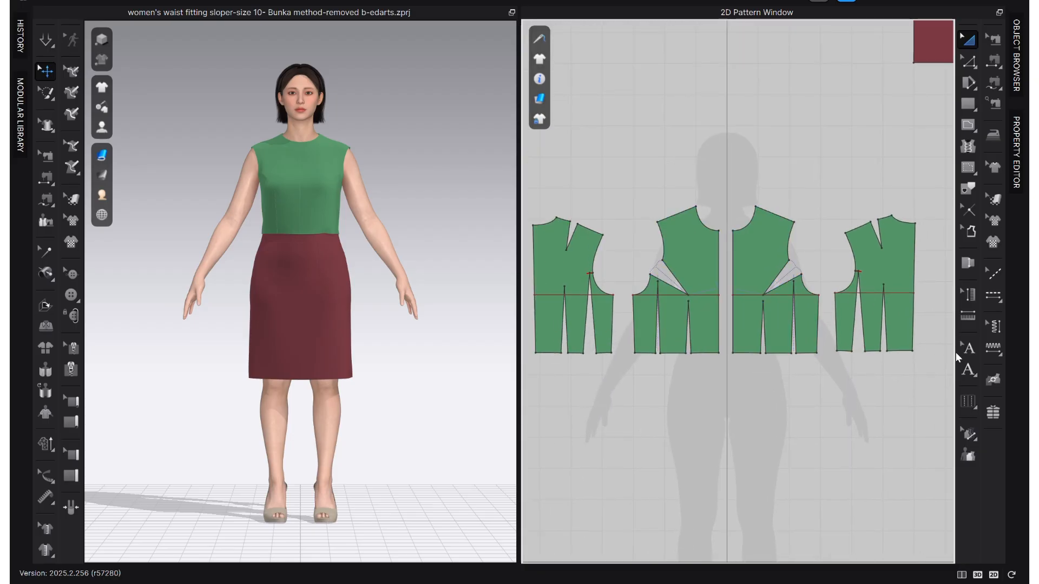
Show the pattern annotations and examine the waist dart labels on the front and back bodice pieces.
left_click(974, 352)
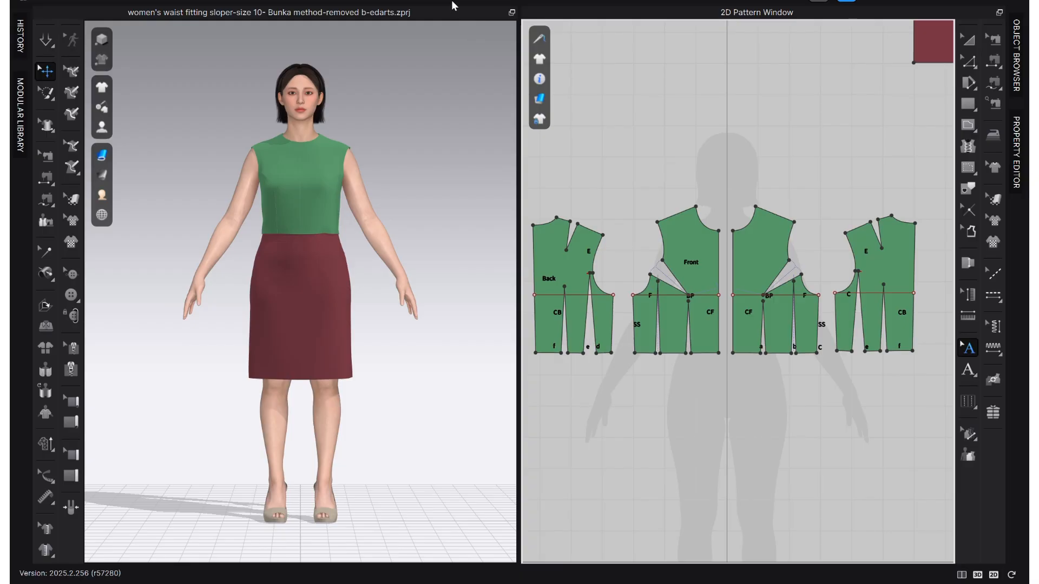
scroll(817, 459, "up", 3)
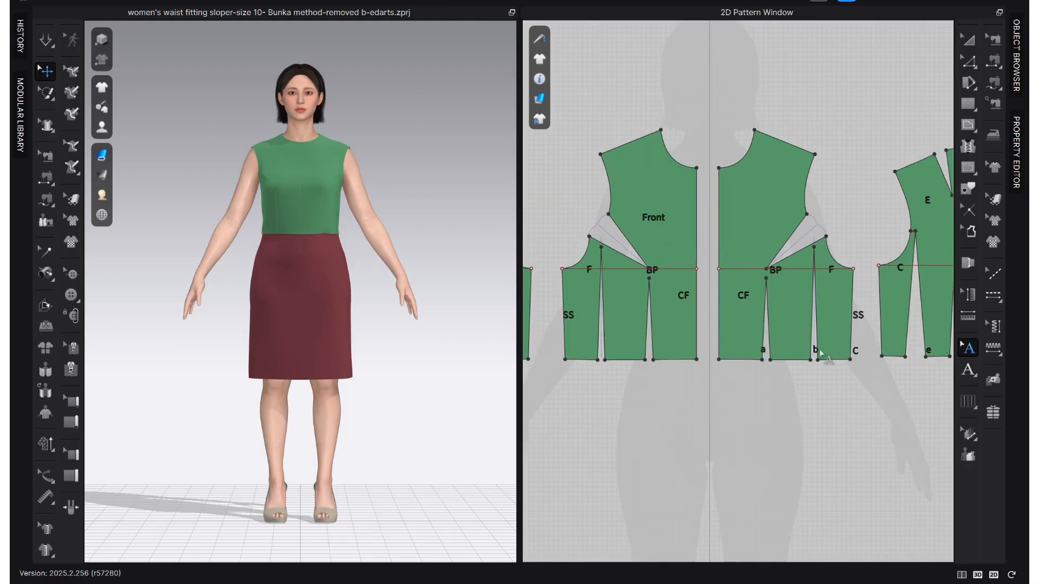
left_click(968, 370)
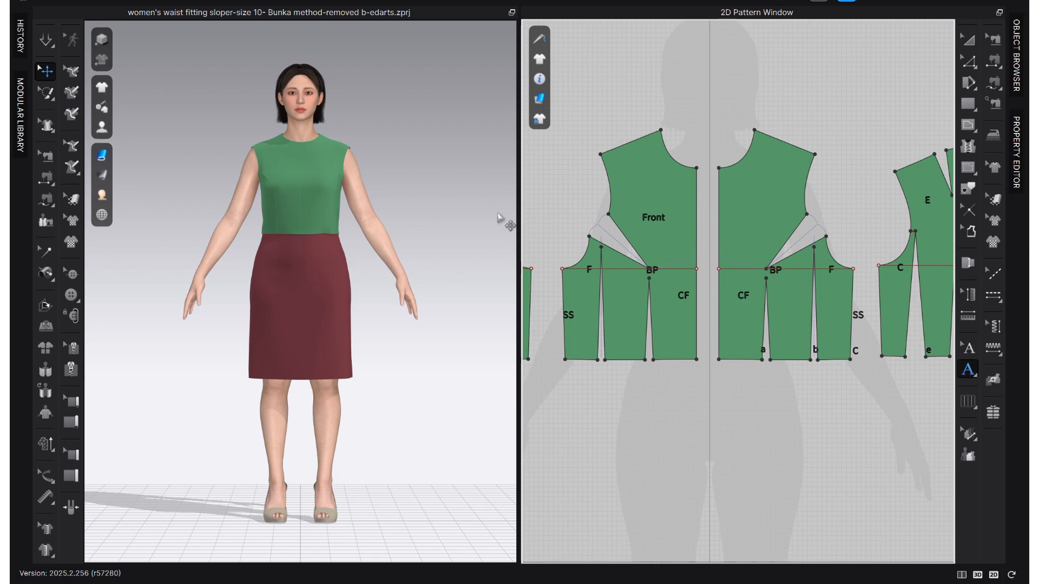
left_click(968, 349)
scroll(813, 354, "up", 3)
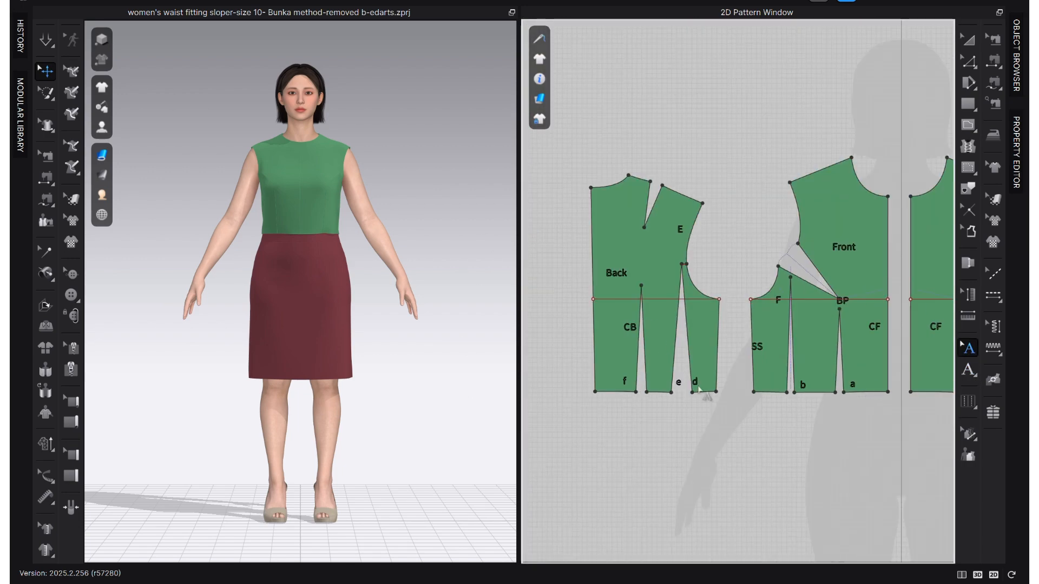
scroll(660, 428, "down", 2)
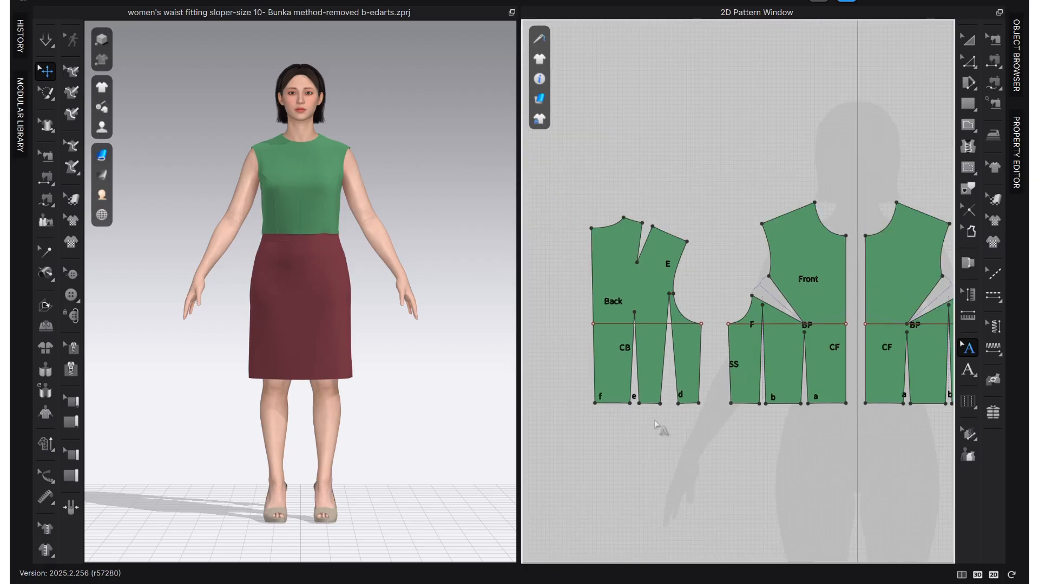
scroll(758, 398, "up", 1)
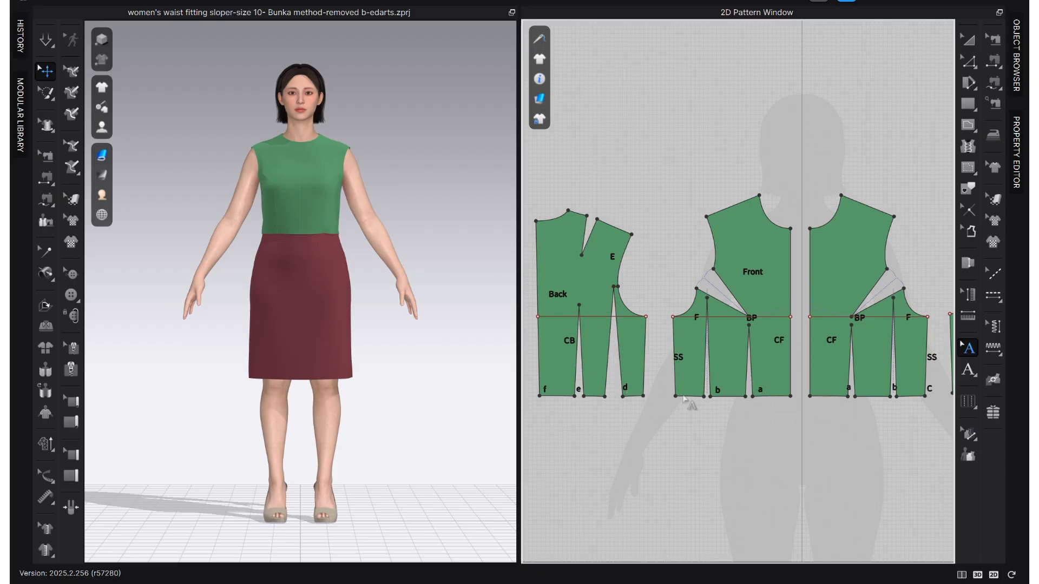
Compare the labelled back bodice with the reference diagram for moving waist dart d to the armhole.
middle_click_drag(720, 416, 612, 416)
scroll(675, 408, "down", 5)
scroll(838, 393, "up", 2)
middle_click_drag(838, 394, 714, 391)
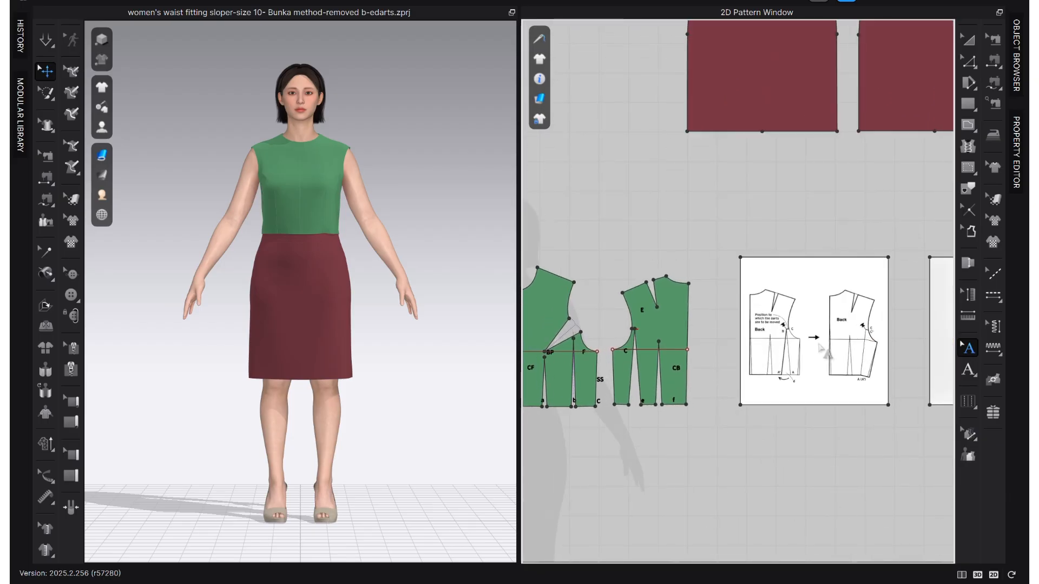
scroll(828, 354, "up", 4)
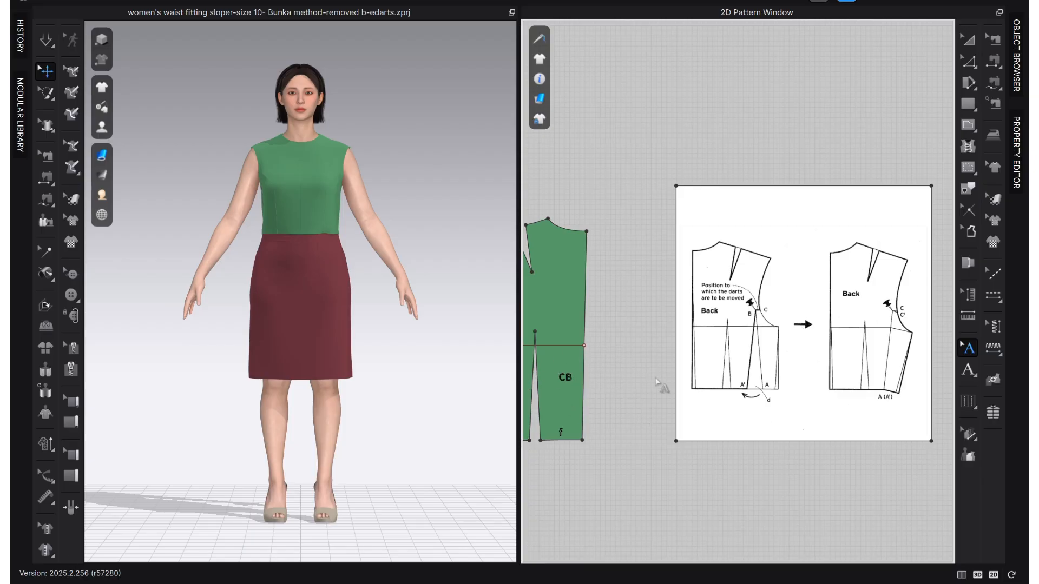
scroll(656, 378, "up", 2)
middle_click_drag(656, 378, 866, 346)
scroll(732, 376, "down", 3)
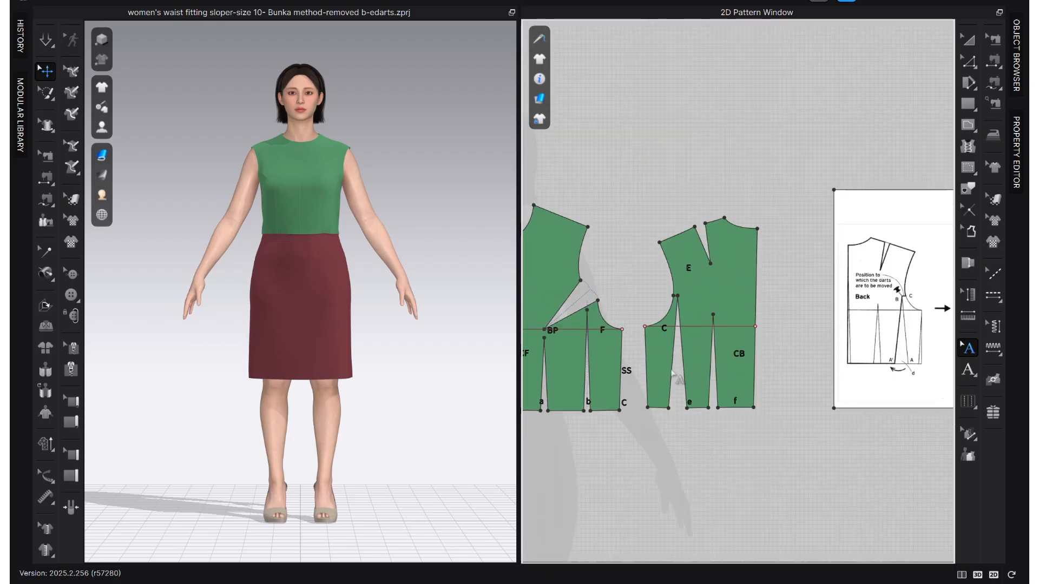
Review the waist darts a and b on the front bodice alongside the labelled back pieces.
scroll(673, 373, "up", 3)
middle_click_drag(677, 374, 829, 365)
middle_click_drag(658, 378, 777, 370)
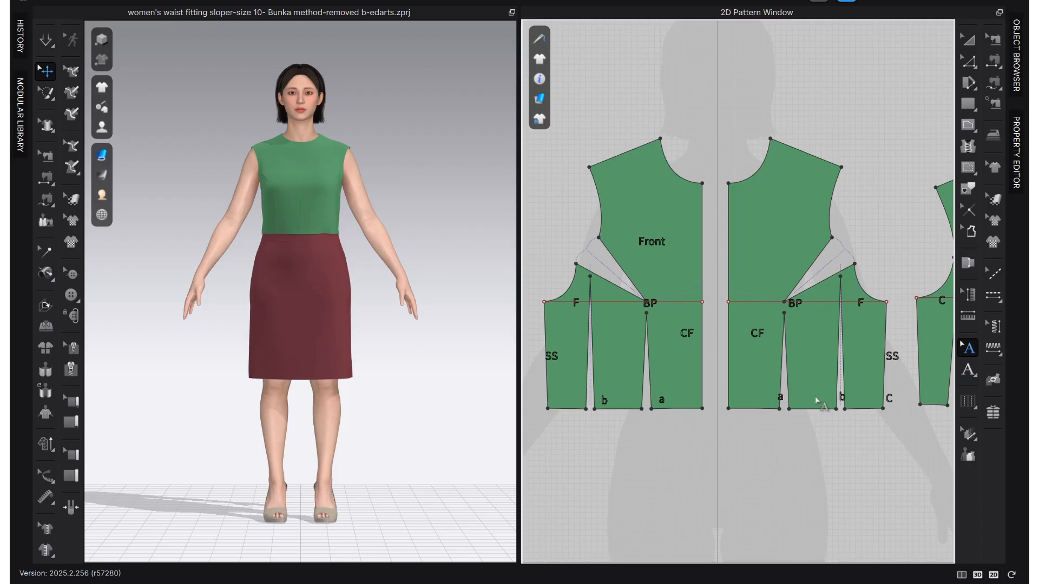
scroll(674, 423, "down", 2)
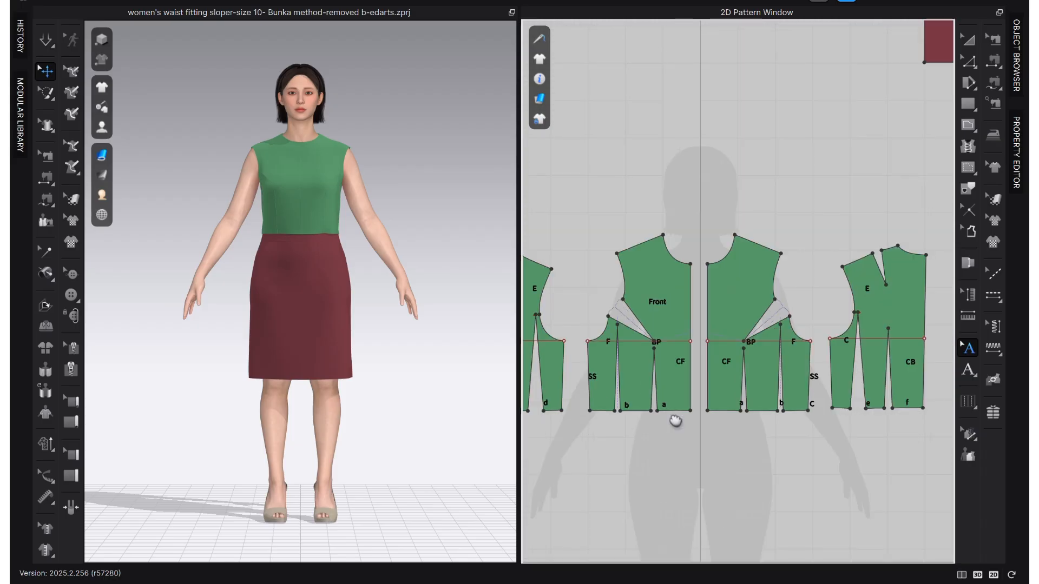
scroll(674, 422, "up", 1)
middle_click_drag(674, 422, 536, 422)
scroll(790, 379, "down", 3)
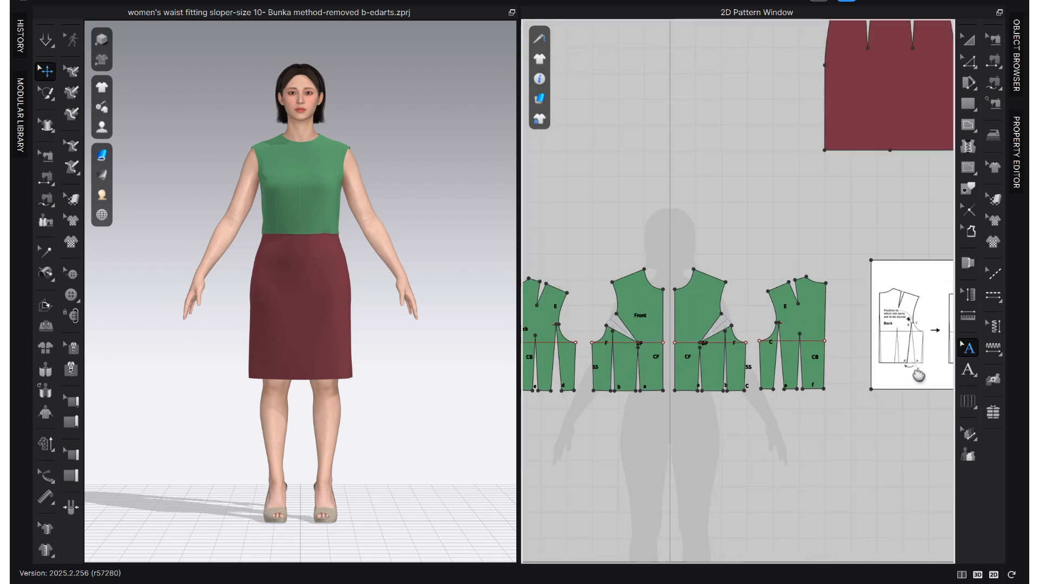
middle_click_drag(916, 371, 949, 377)
scroll(617, 366, "down", 2)
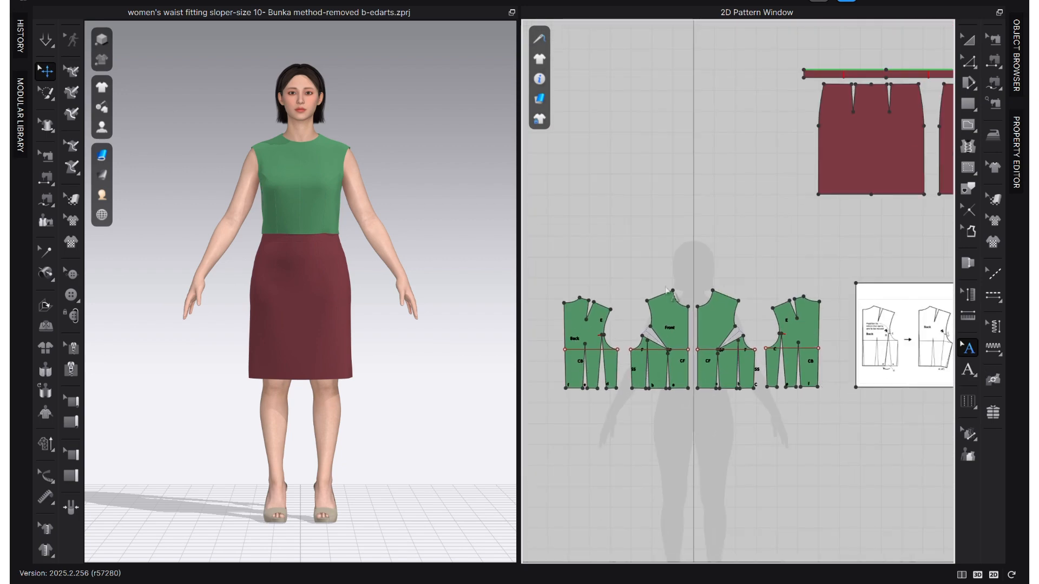
Swap the two back bodice pieces to opposite sides of the fronts, placing one beside the reference diagram in matching orientation.
left_click(968, 39)
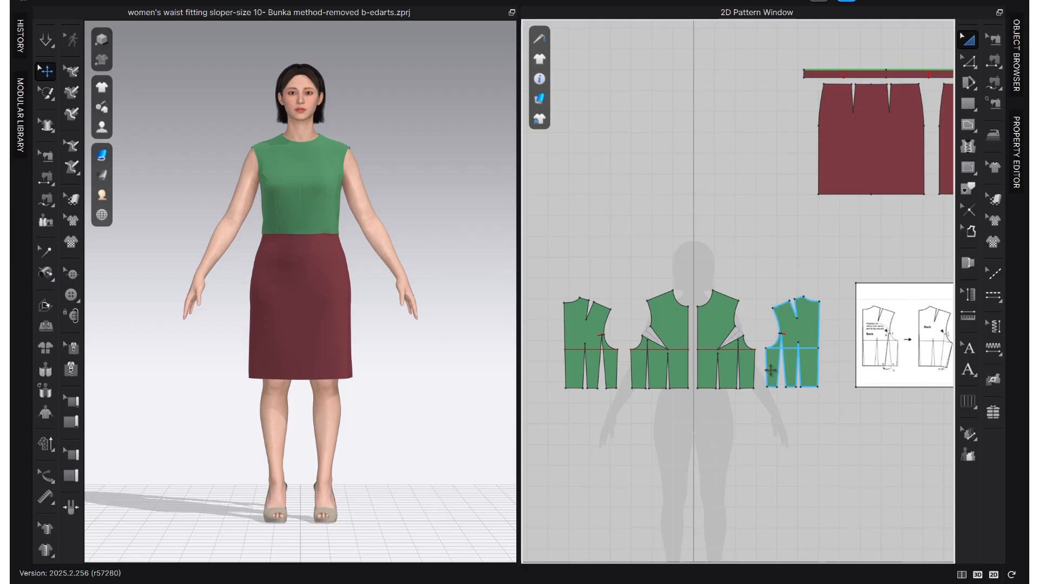
left_click_drag(770, 367, 554, 441)
left_click_drag(598, 314, 819, 306)
scroll(595, 411, "up", 2)
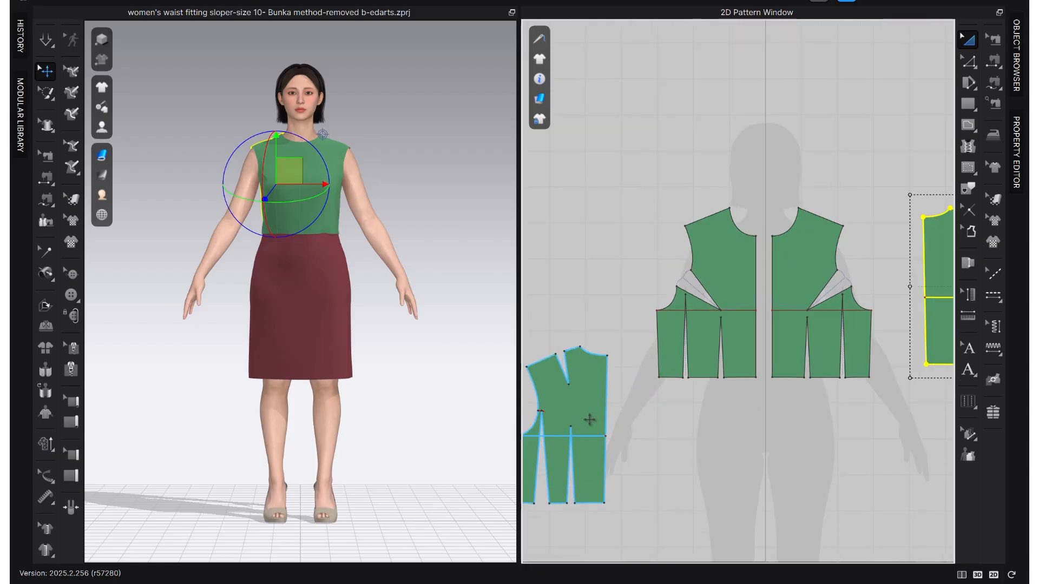
left_click_drag(589, 419, 576, 324)
middle_click_drag(835, 340, 589, 364)
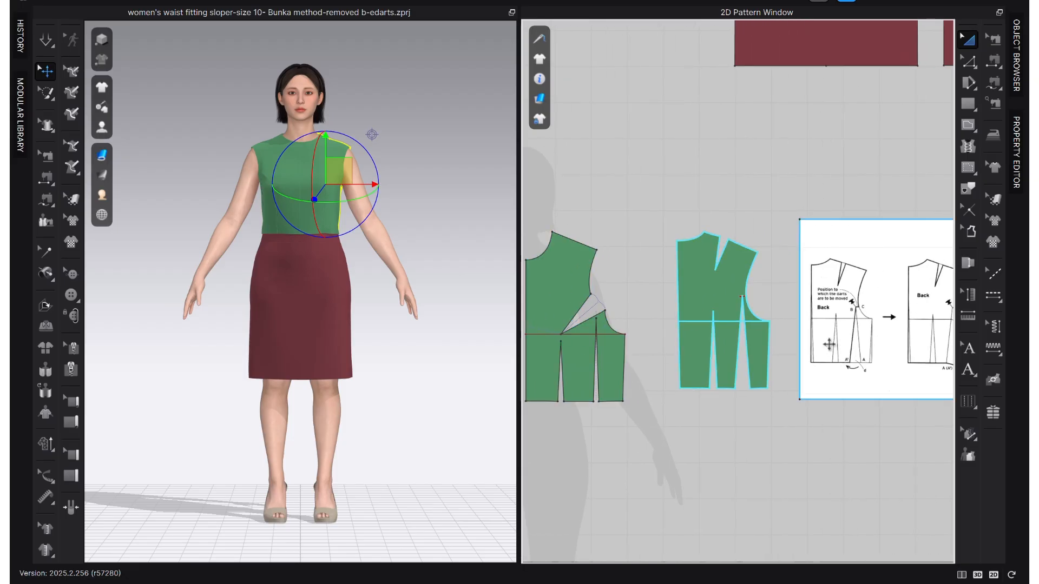
scroll(828, 344, "up", 2)
middle_click_drag(793, 359, 772, 362)
left_click(666, 514)
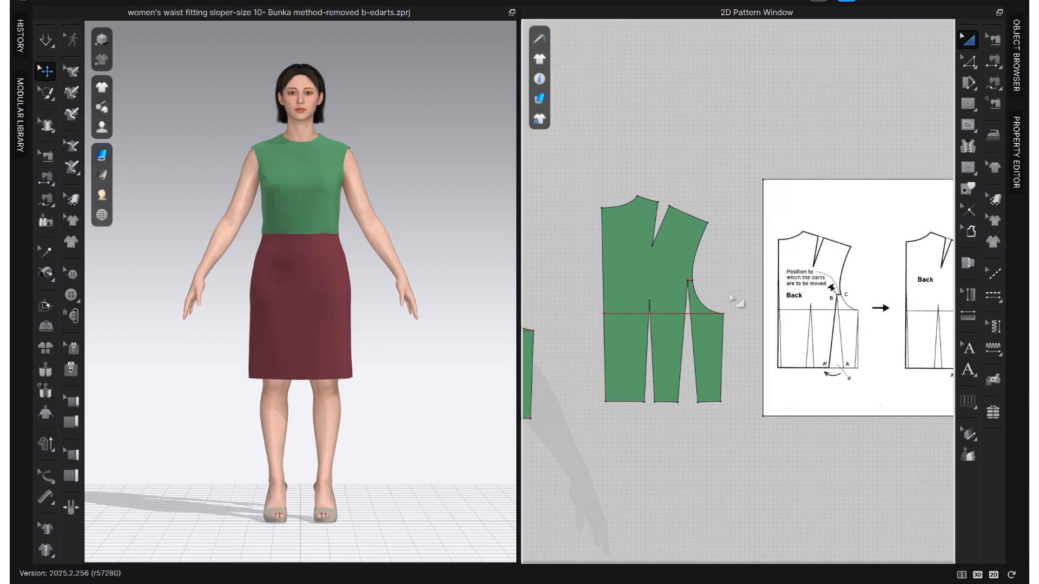
Start Rotate Dart on both legs of the back waist dart nearest the side seam, with the armhole point as its new location.
scroll(651, 381, "up", 2)
scroll(698, 258, "up", 3)
key("z")
left_click(709, 345)
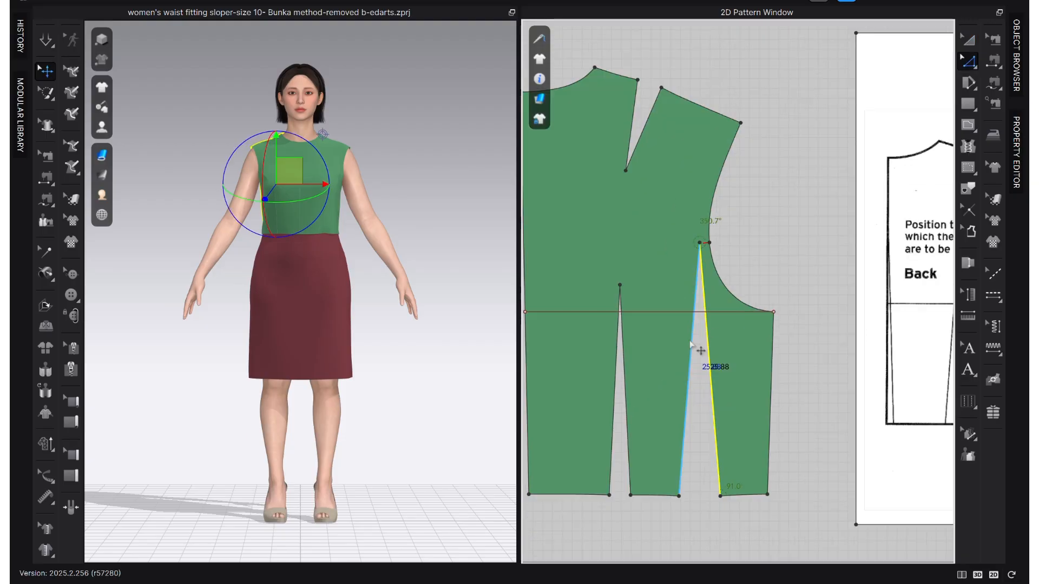
left_click(691, 343, "shift")
right_click(689, 340)
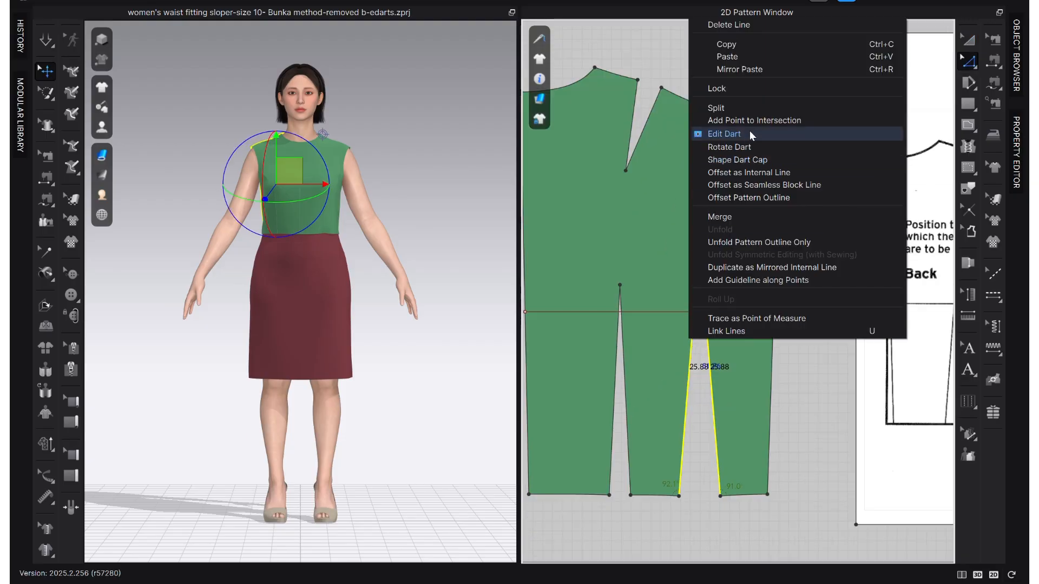
left_click(755, 146)
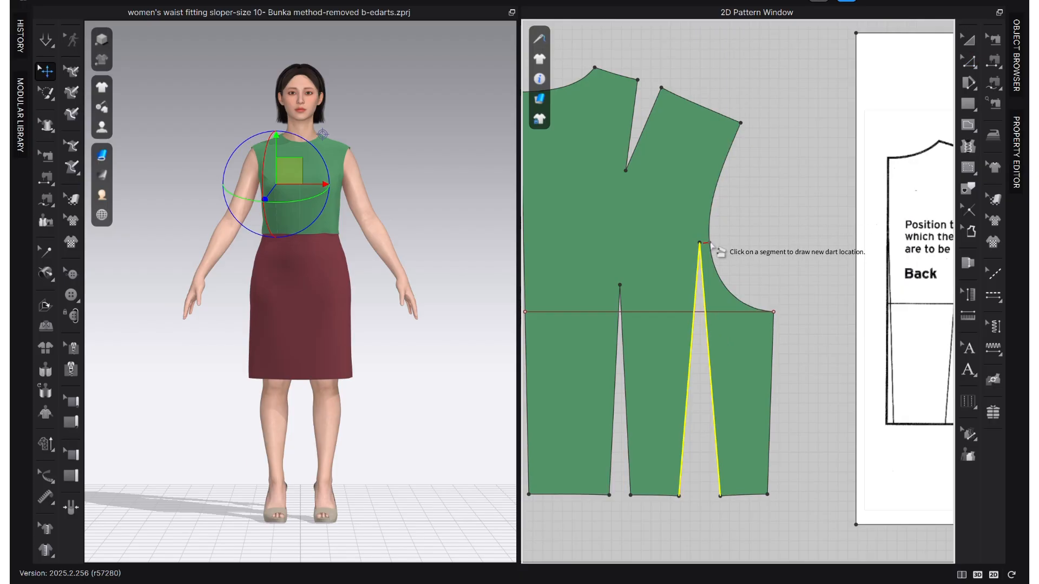
left_click(710, 243)
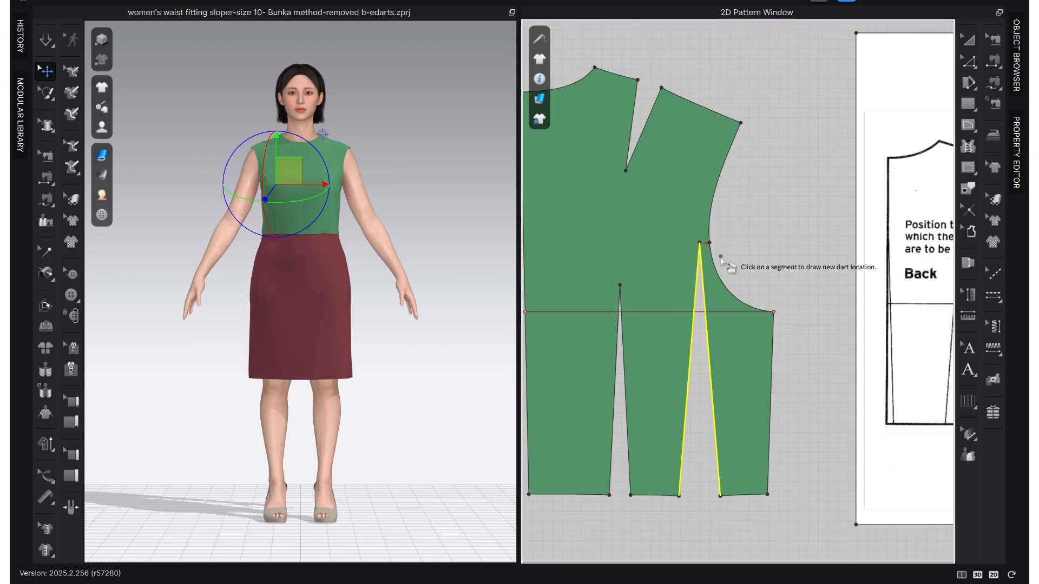
middle_click_drag(720, 257, 664, 247)
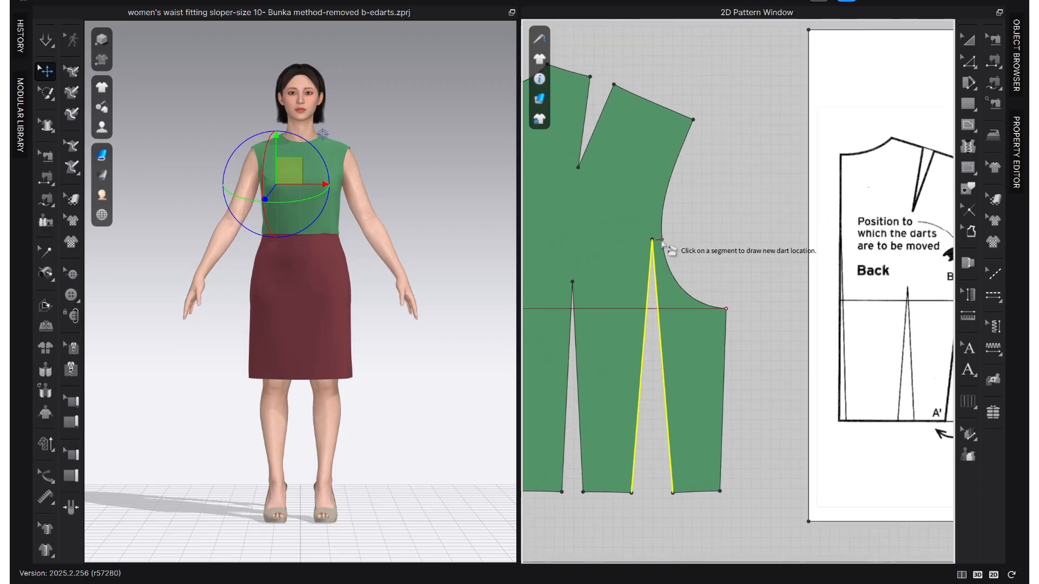
key("Return")
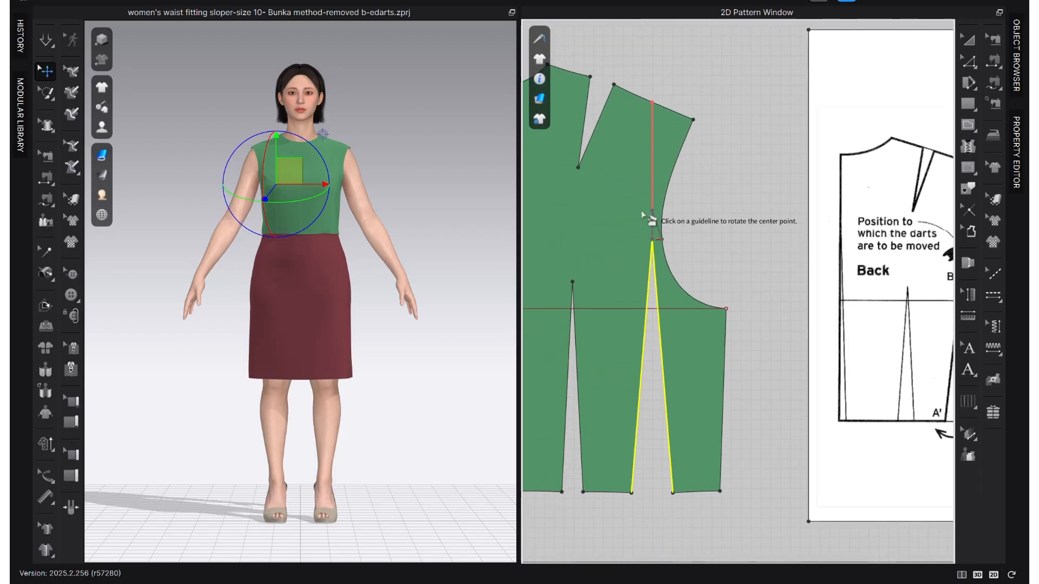
Rotate the waist dart about its tip until the waist opening closes, ending the new armhole dart at the pivot.
left_click(653, 242)
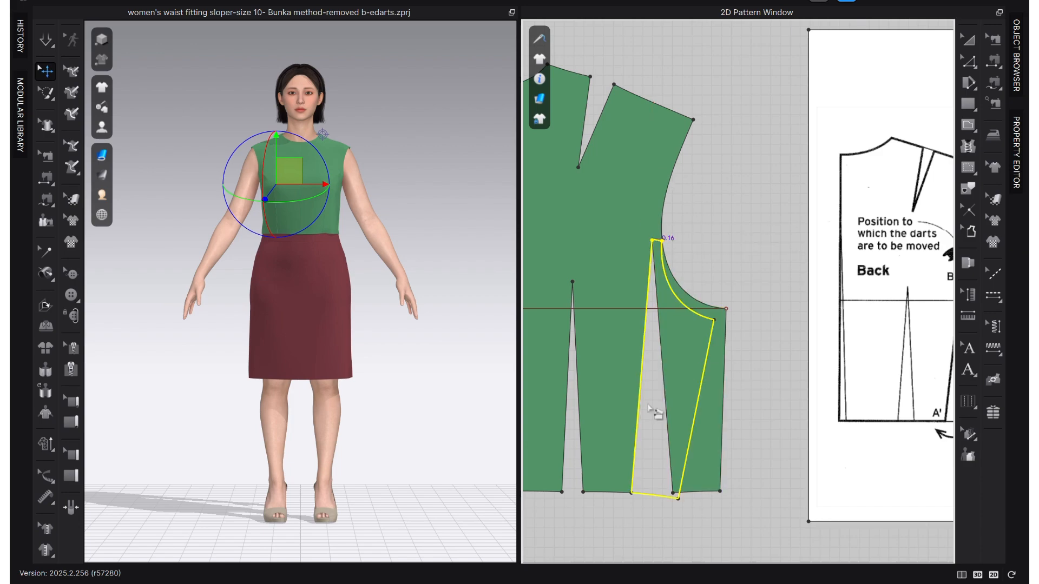
left_click(653, 422)
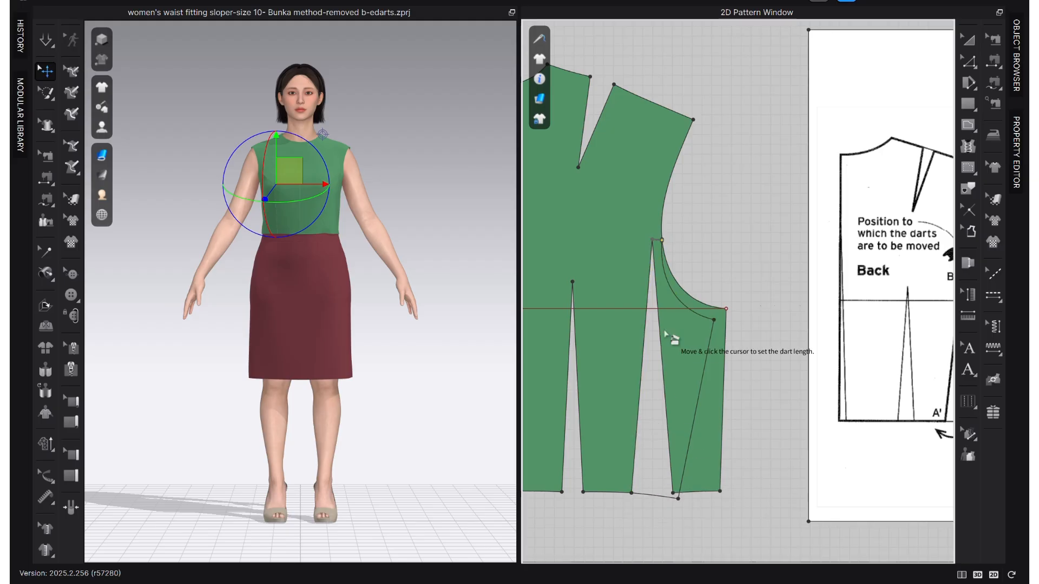
scroll(634, 230, "up", 5)
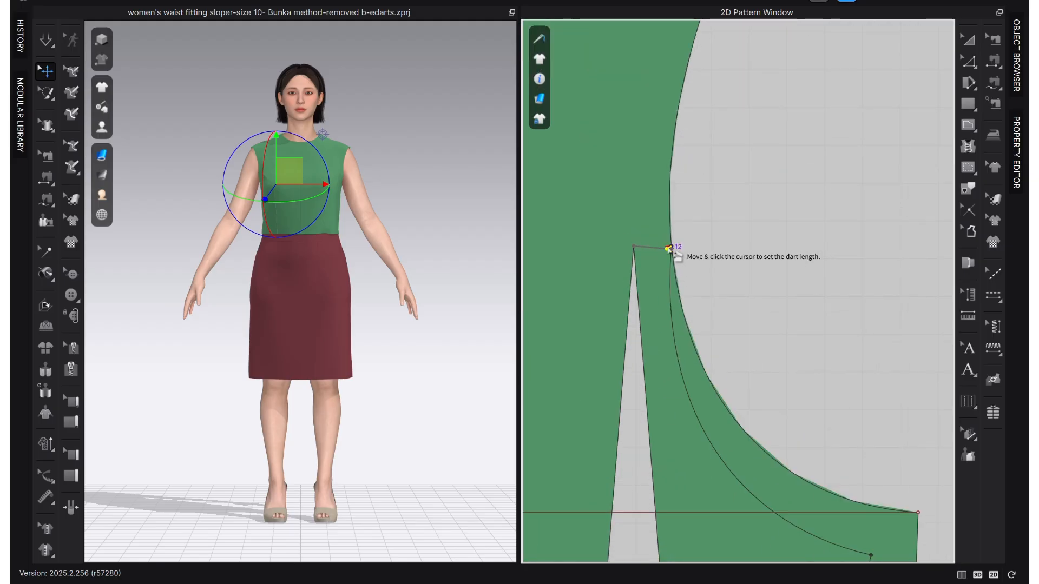
left_click(634, 248)
Measure the opening of the new armhole dart on the back bodice, between the ends of its two legs.
key("z")
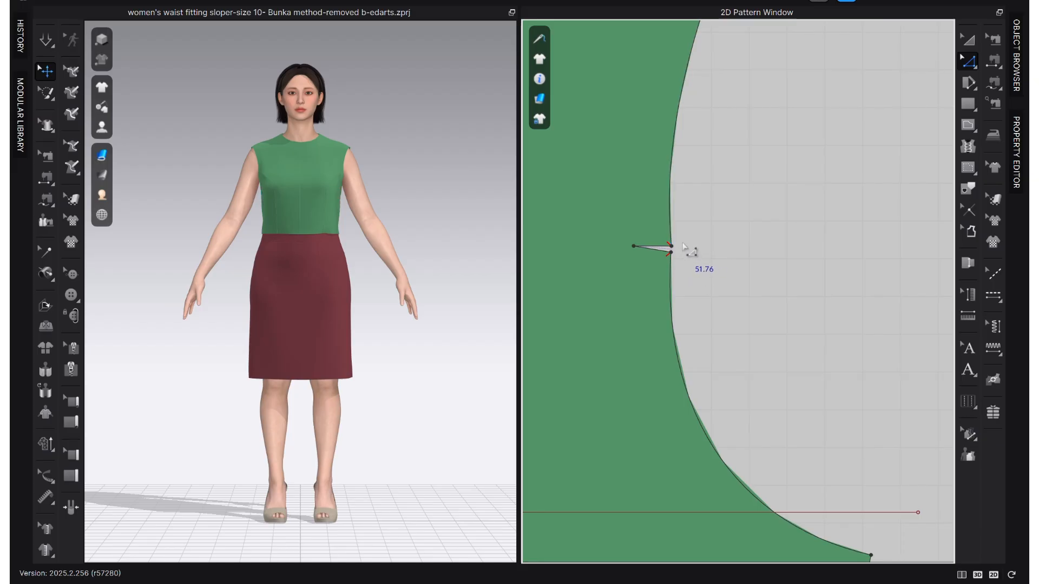
scroll(673, 349, "down", 3)
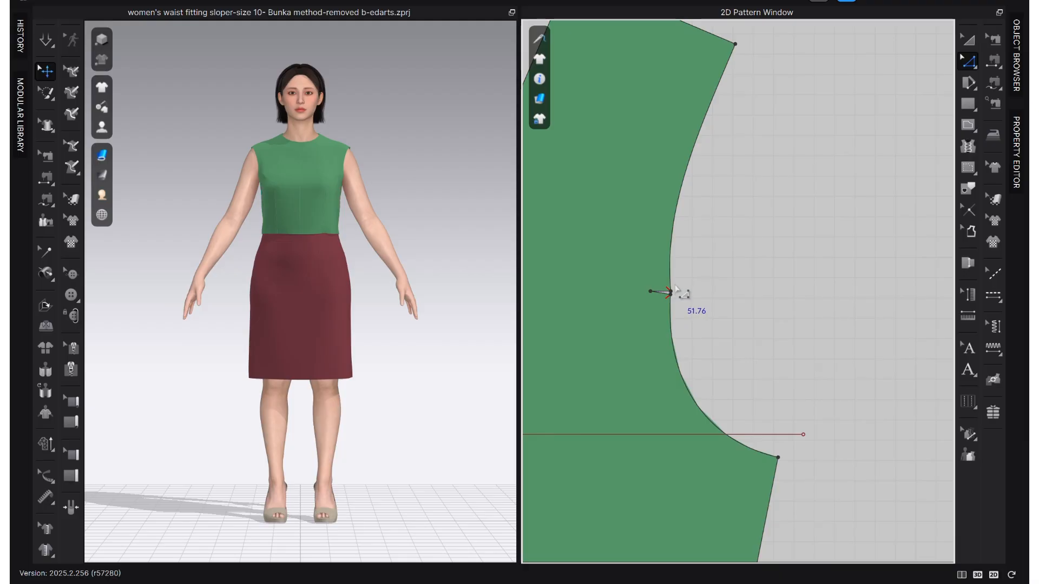
scroll(675, 290, "up", 4)
key("g")
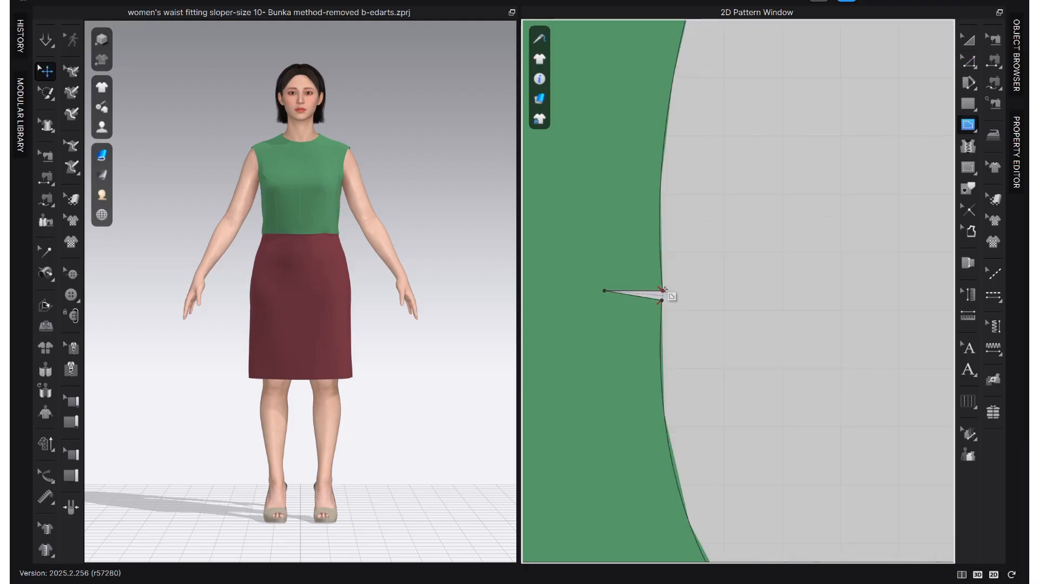
left_click(662, 291)
scroll(663, 306, "up", 3)
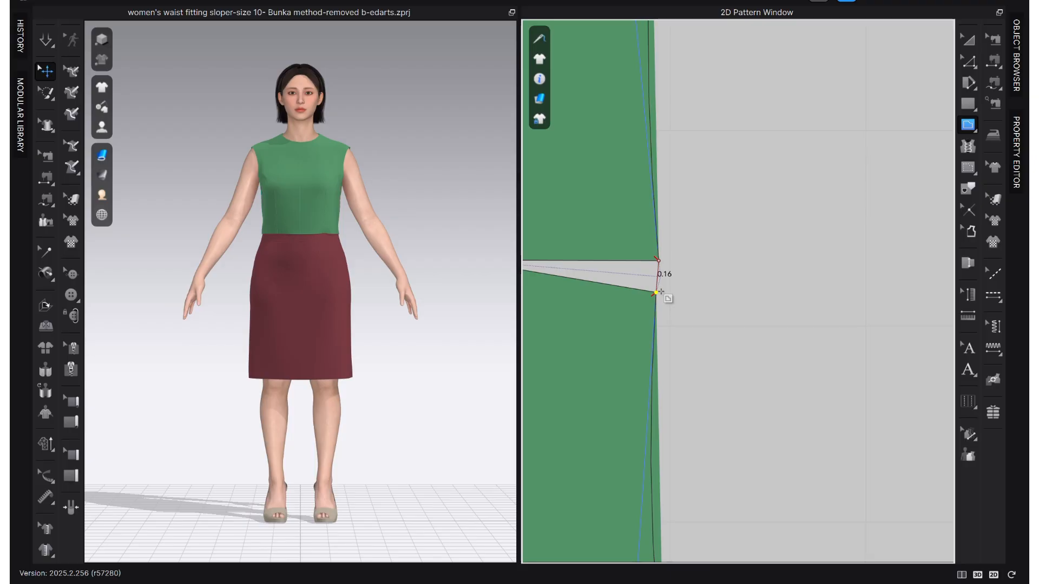
scroll(661, 292, "down", 5)
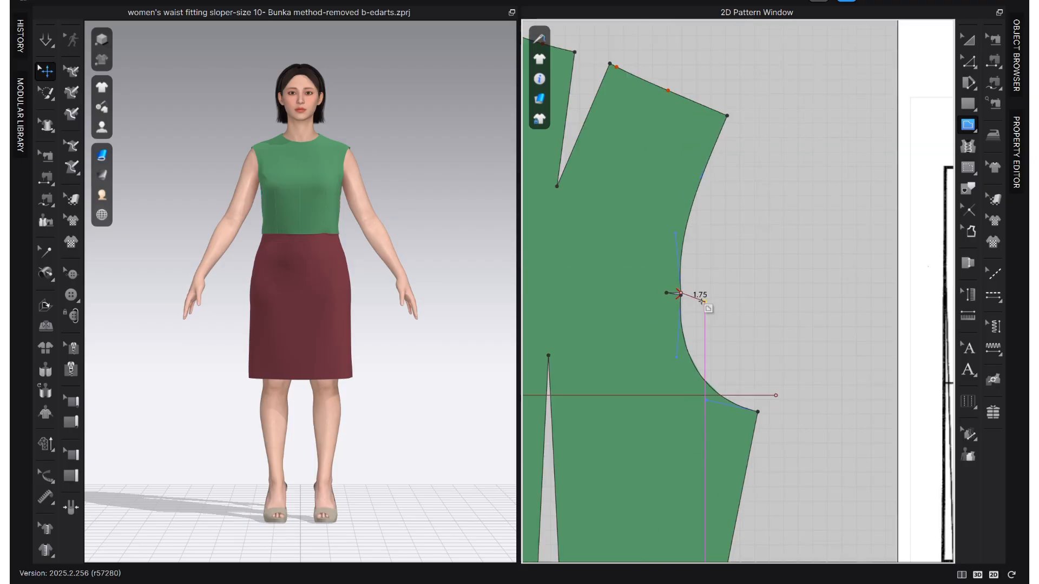
middle_click_drag(702, 302, 758, 241)
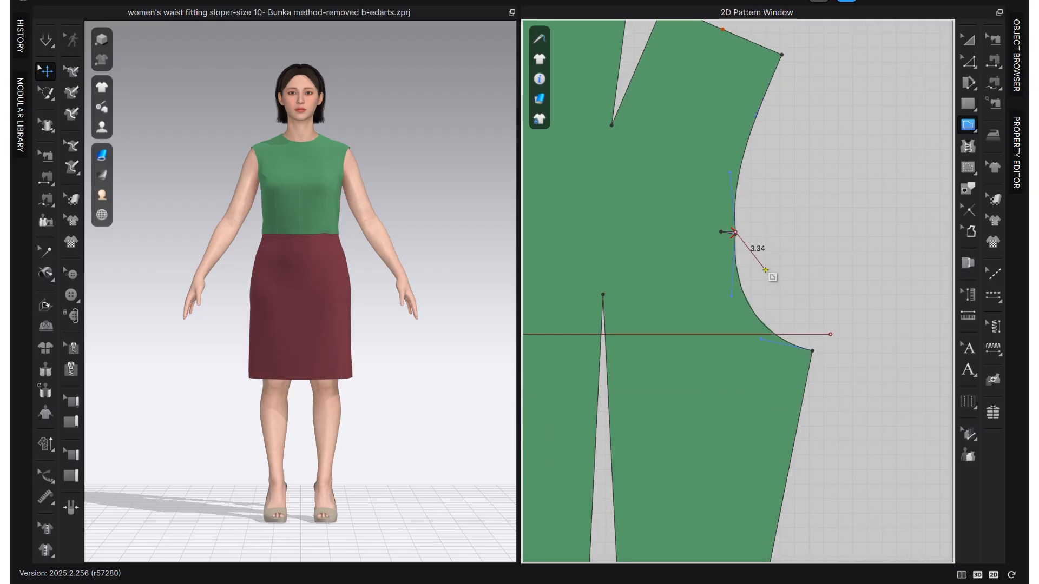
key("z")
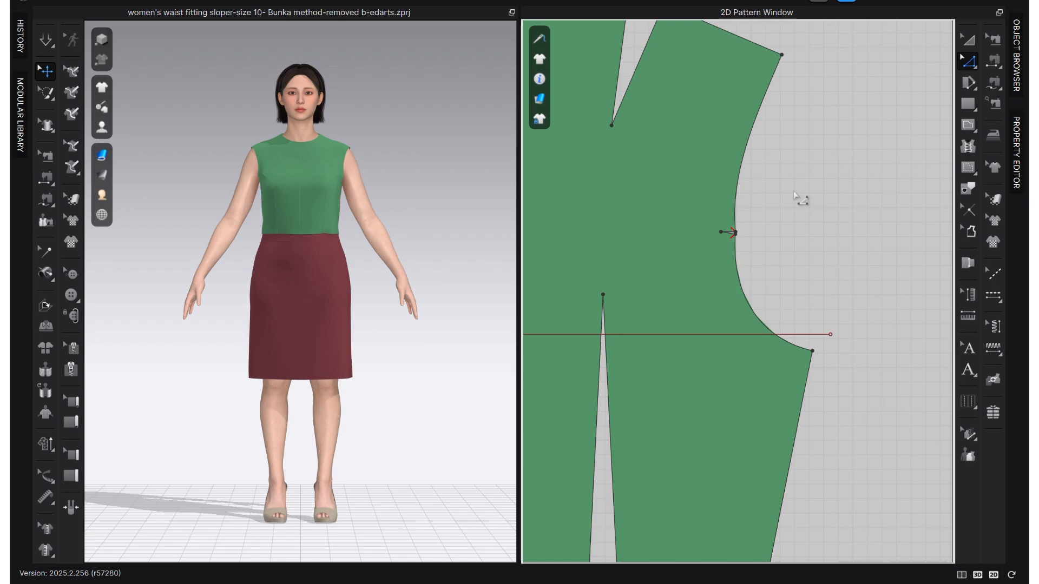
Smooth the back armhole from above the small new dart to below it, replacing the dart with one continuous curve.
scroll(743, 184, "down", 1)
left_click(739, 251)
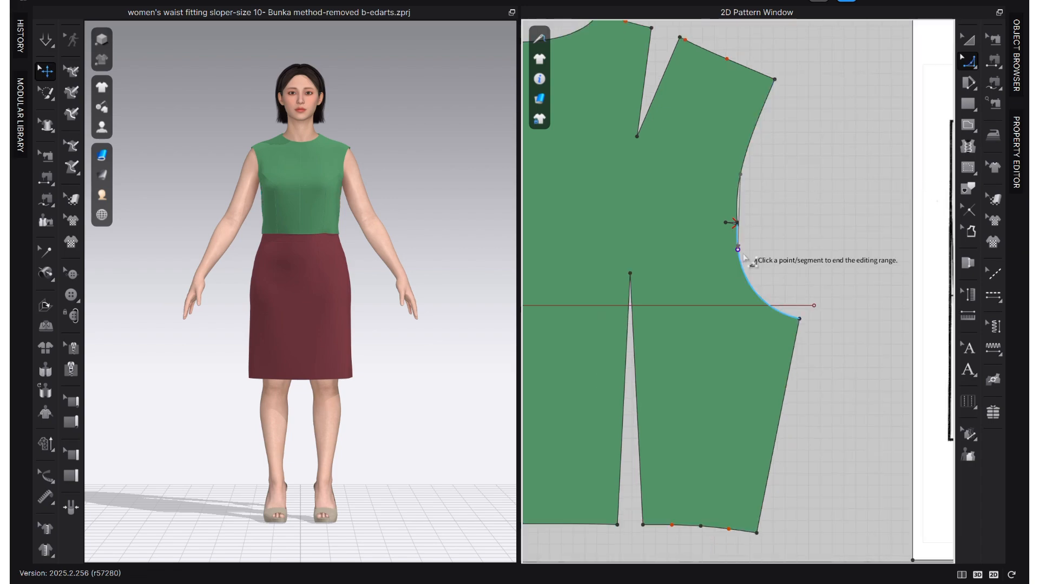
left_click(755, 290)
scroll(738, 243, "up", 1)
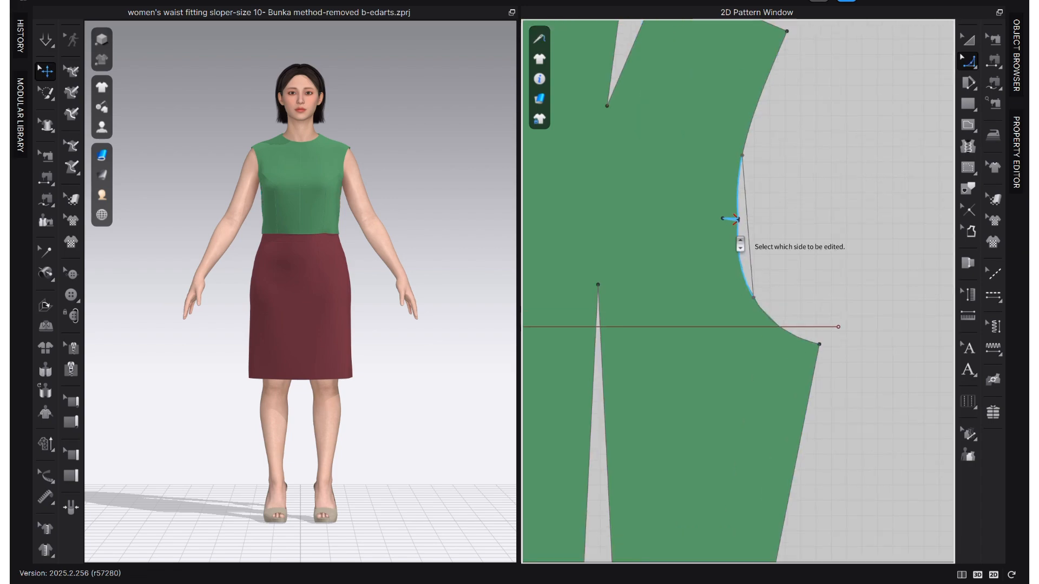
scroll(730, 216, "up", 1)
left_click(737, 214)
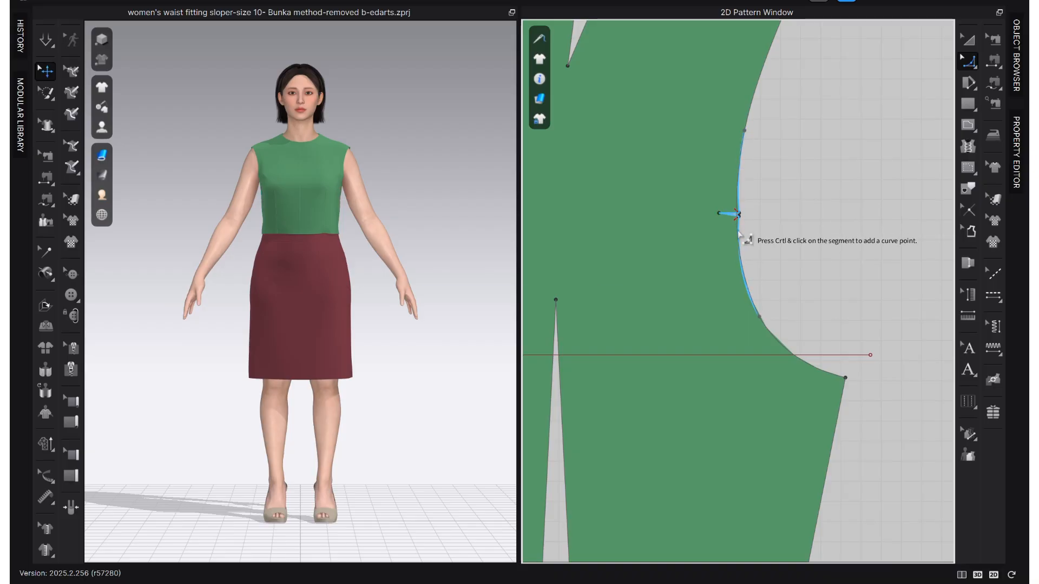
key("space")
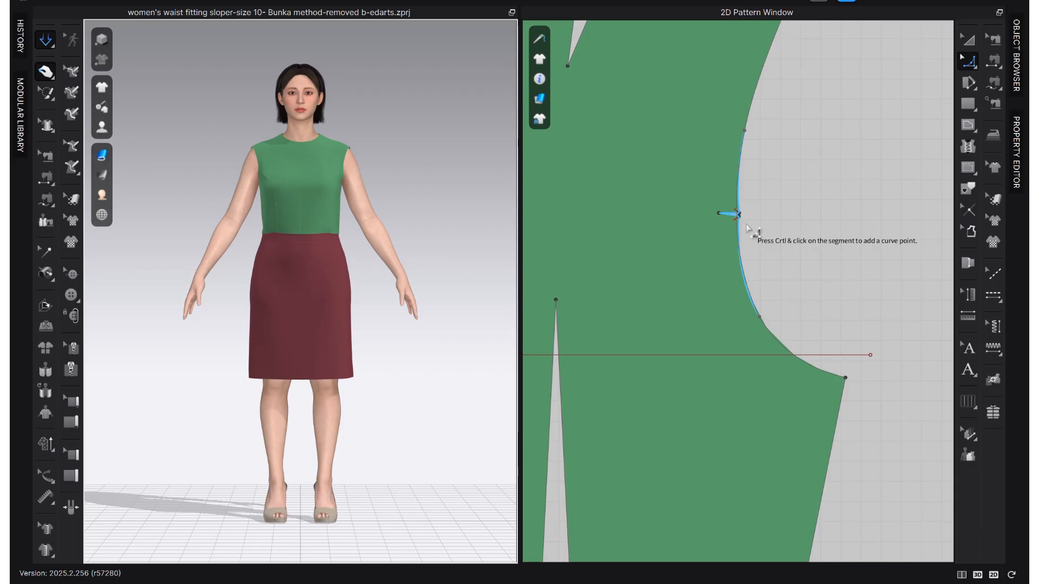
key("Return")
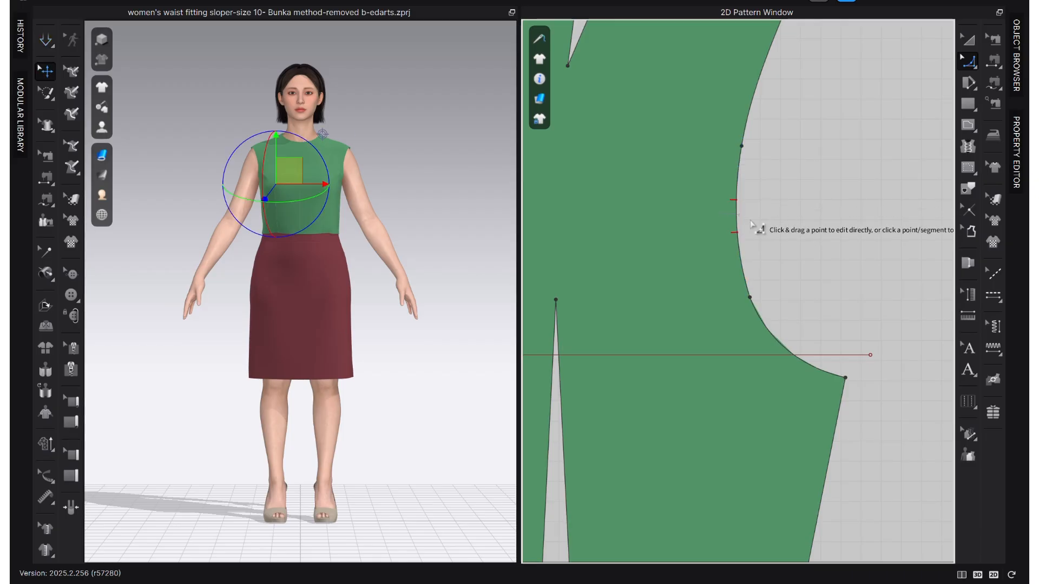
Delete the two leftover notches on the back armhole and add a single notch midway between them.
left_click(968, 210)
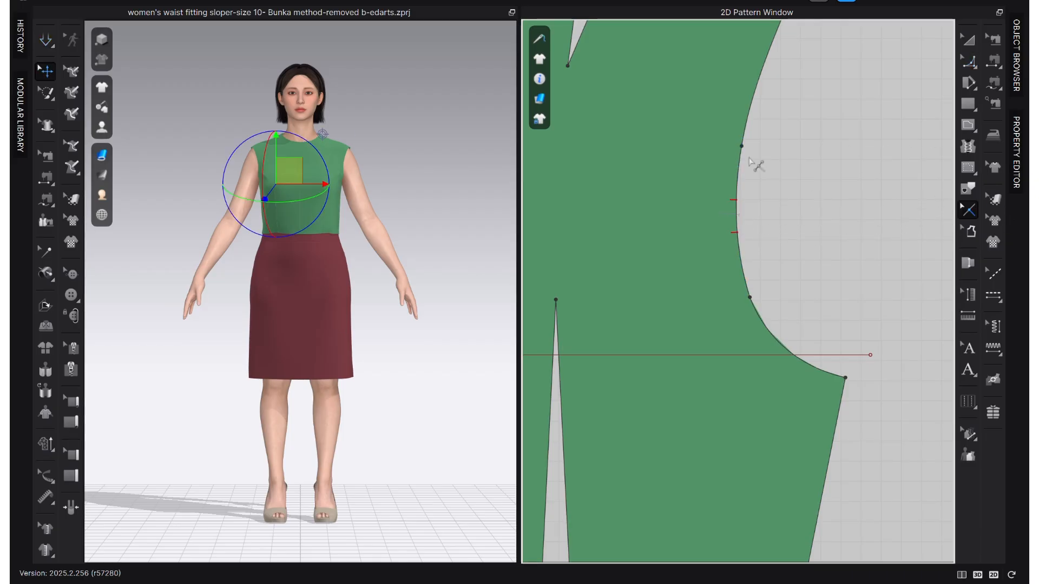
right_click(732, 201)
left_click(768, 211)
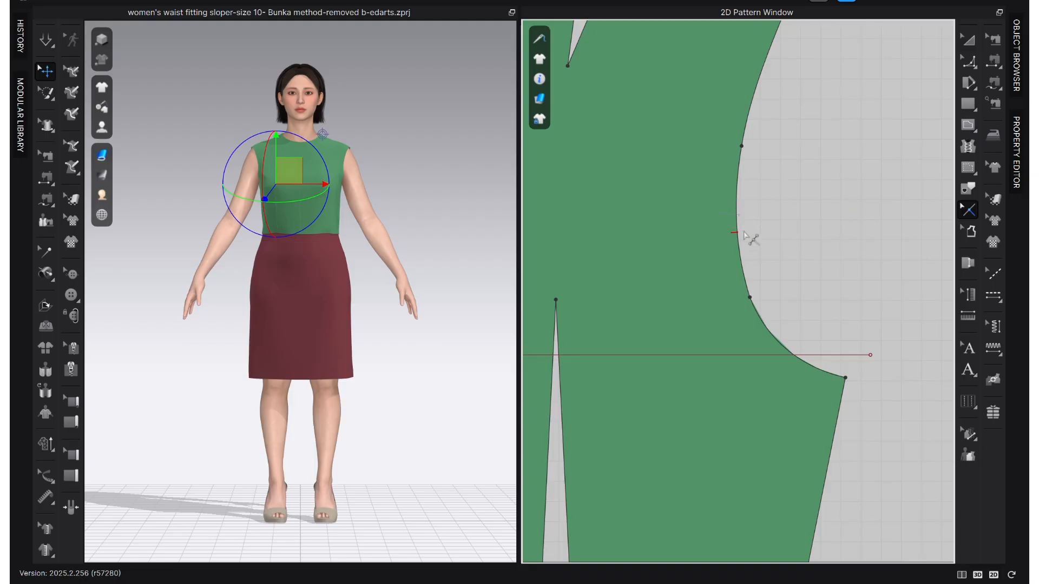
right_click(738, 233)
left_click(749, 240)
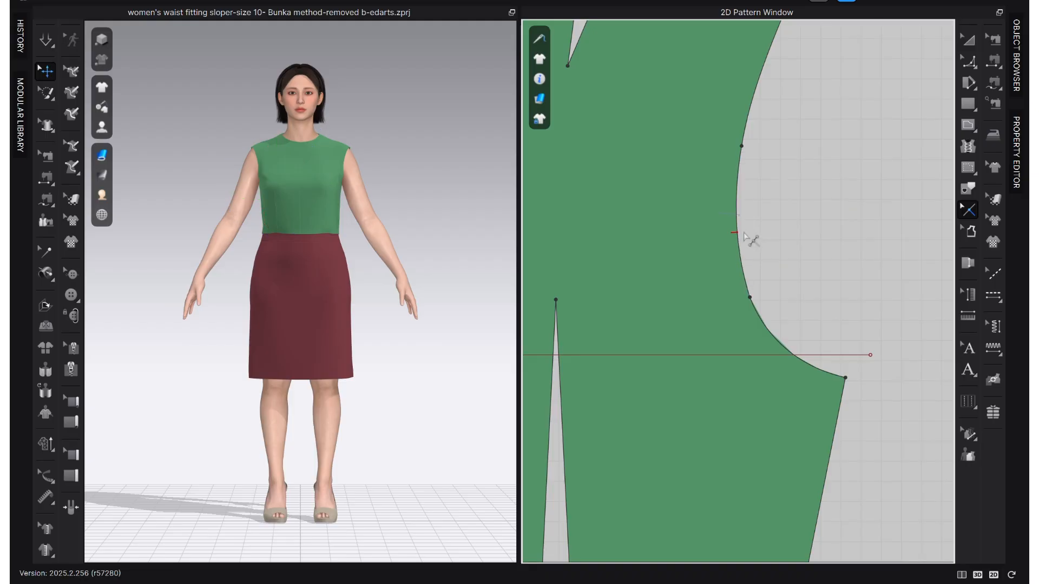
right_click(740, 233)
left_click(752, 240)
left_click(736, 216)
scroll(782, 223, "down", 5)
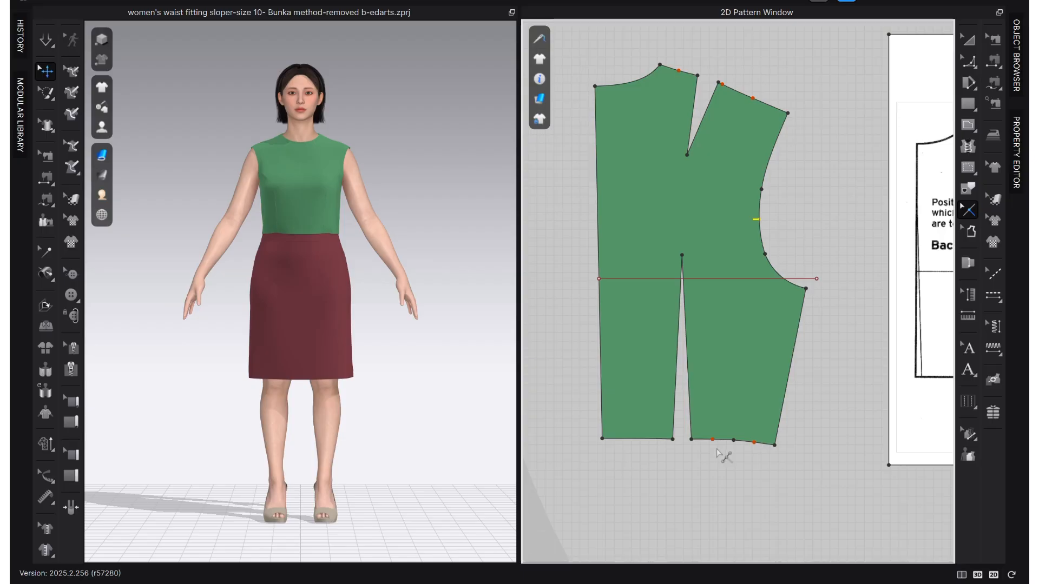
Smooth the back waistline from the remaining waist dart to the side seam into one continuous curve.
scroll(700, 439, "up", 3)
key("c")
left_click(685, 439)
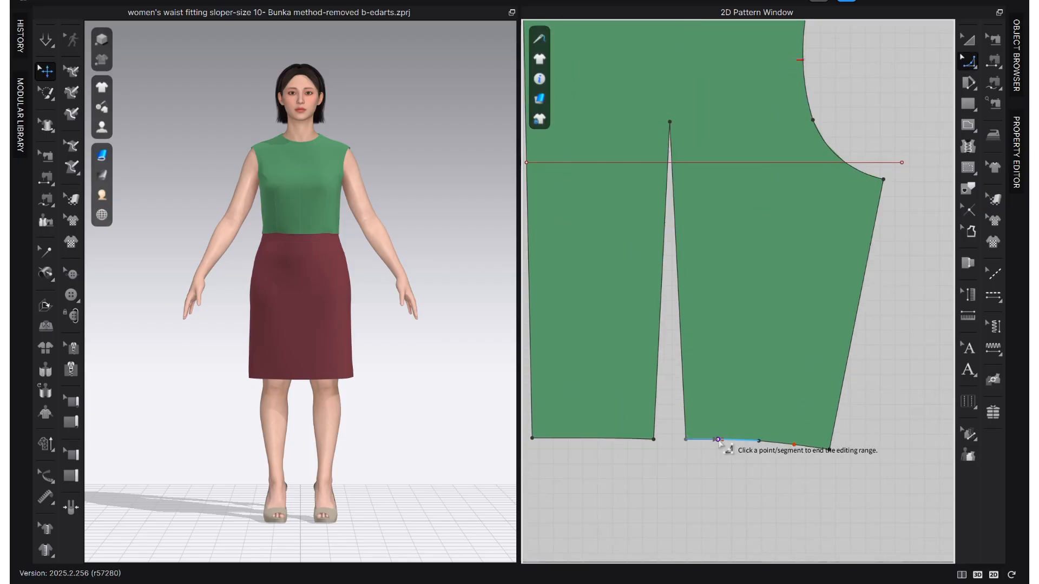
left_click(821, 448)
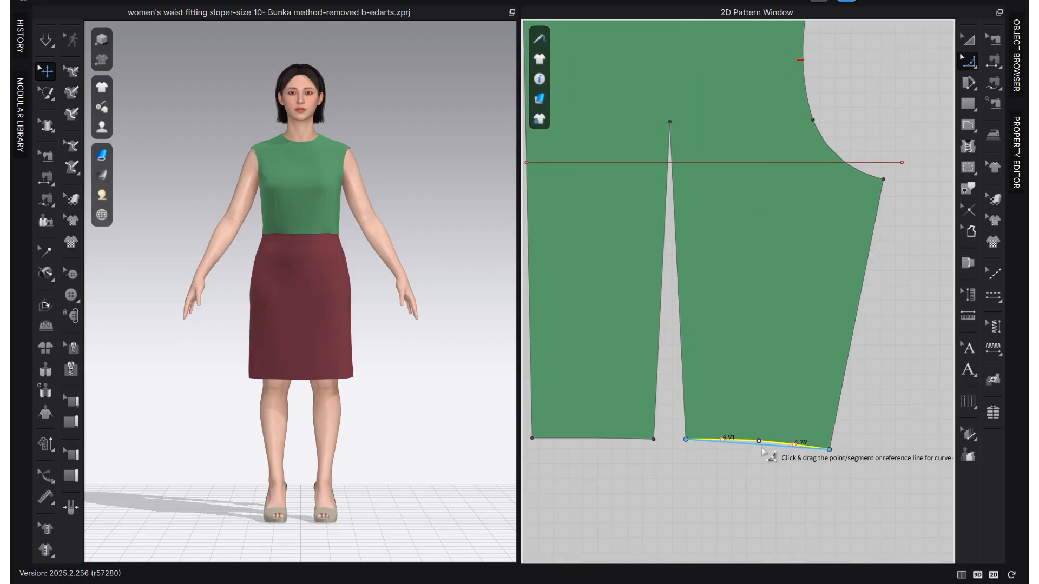
key("Return")
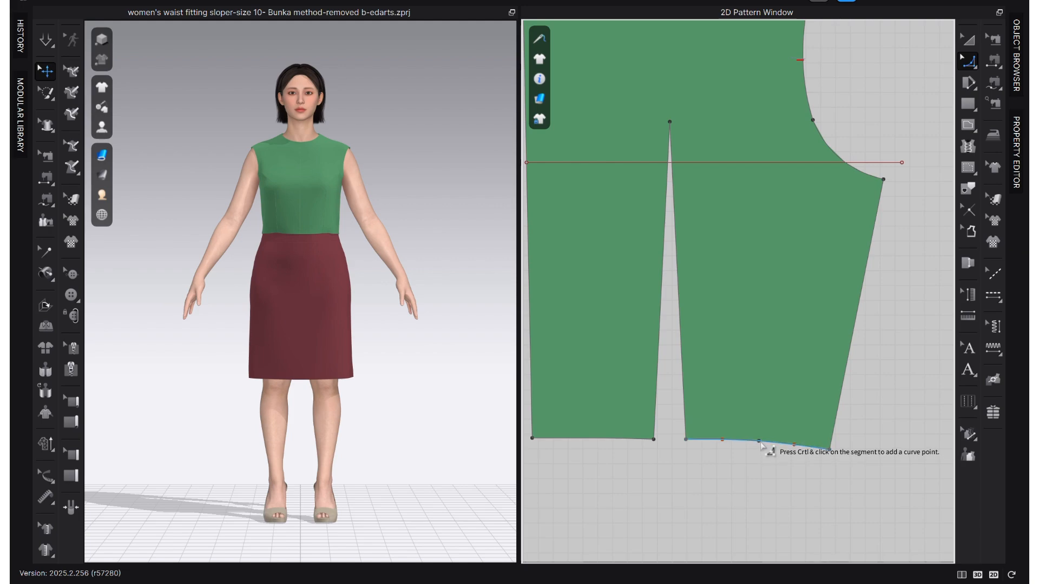
left_click(760, 443)
left_click(691, 465)
scroll(691, 467, "down", 1)
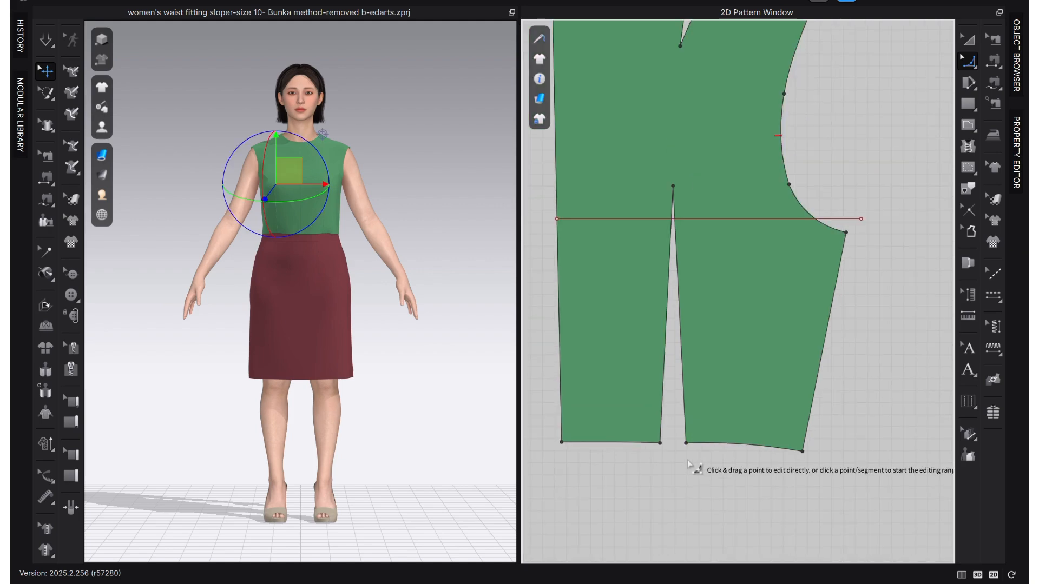
Trim the horizontal bust line on the back bodice to the pattern outline.
scroll(691, 468, "down", 3)
scroll(706, 413, "up", 1)
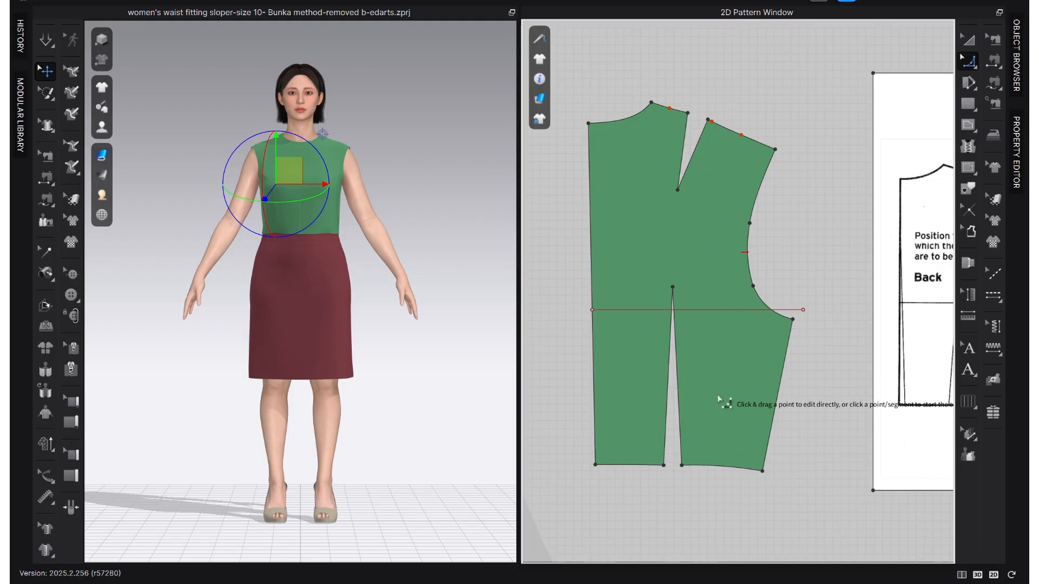
scroll(722, 290, "down", 1)
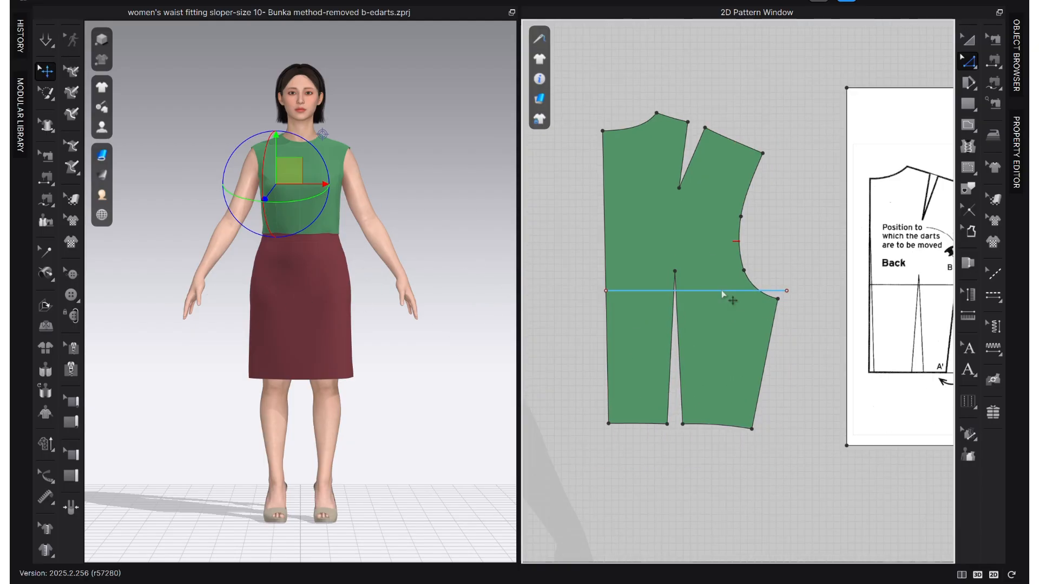
left_click(721, 291)
right_click(723, 294)
mouse_move(776, 276)
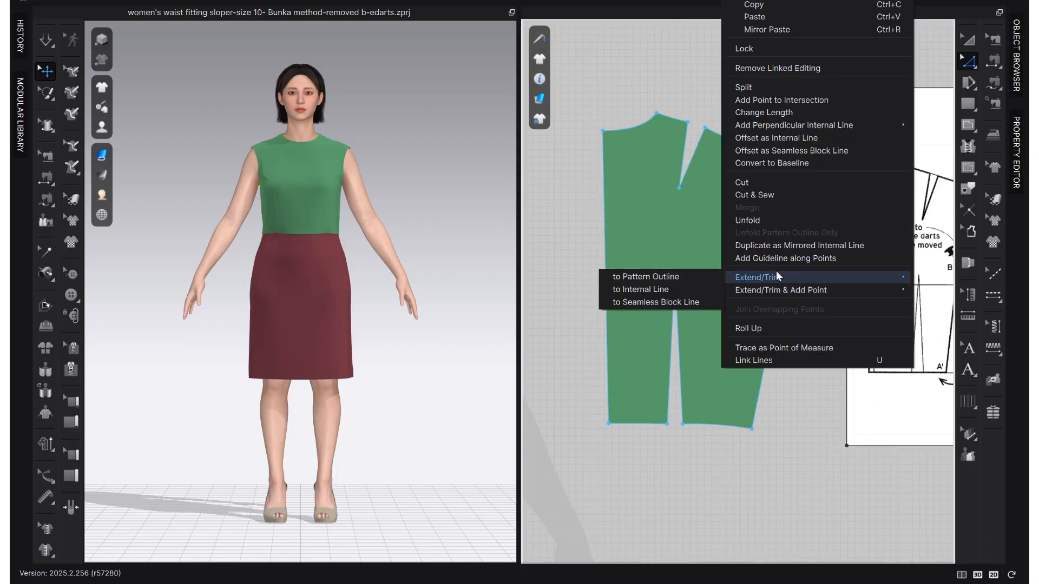
left_click(669, 278)
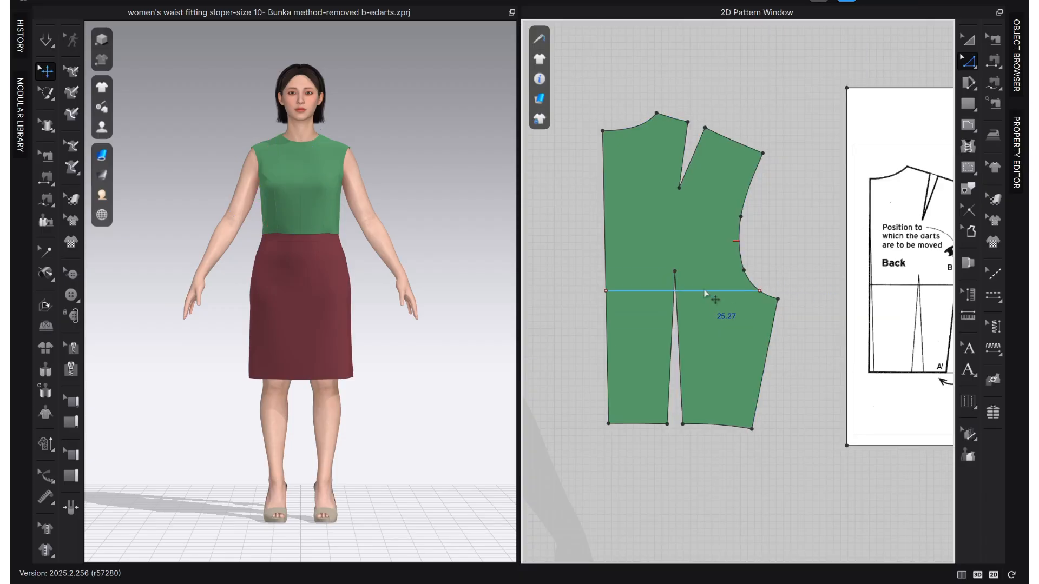
key("Escape")
Start Rotate Dart on the front bodice's waist dart b with both of its legs selected.
scroll(732, 338, "down", 3)
middle_click_drag(842, 312, 724, 312)
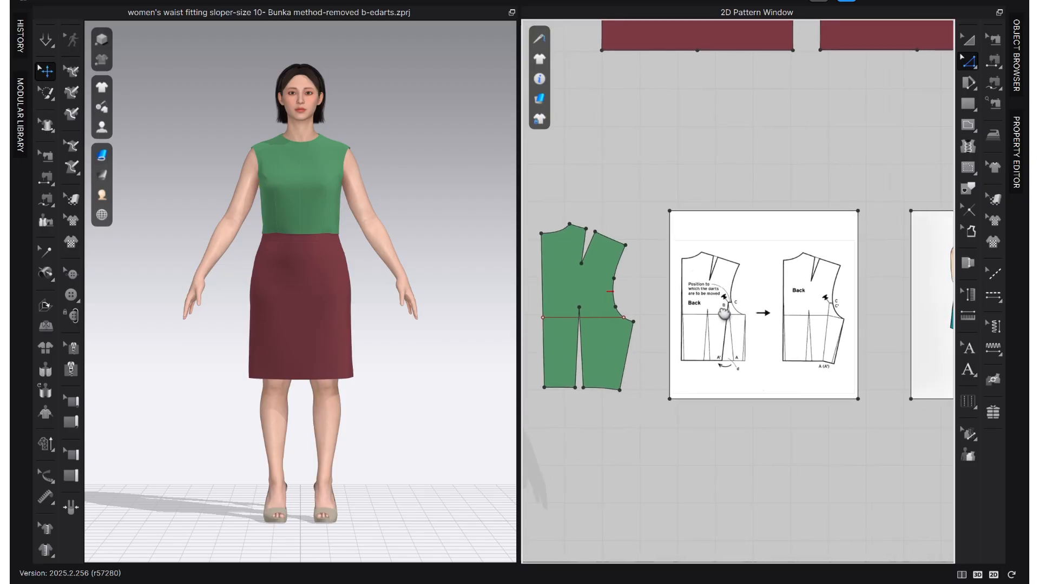
right_click_drag(621, 339, 797, 325)
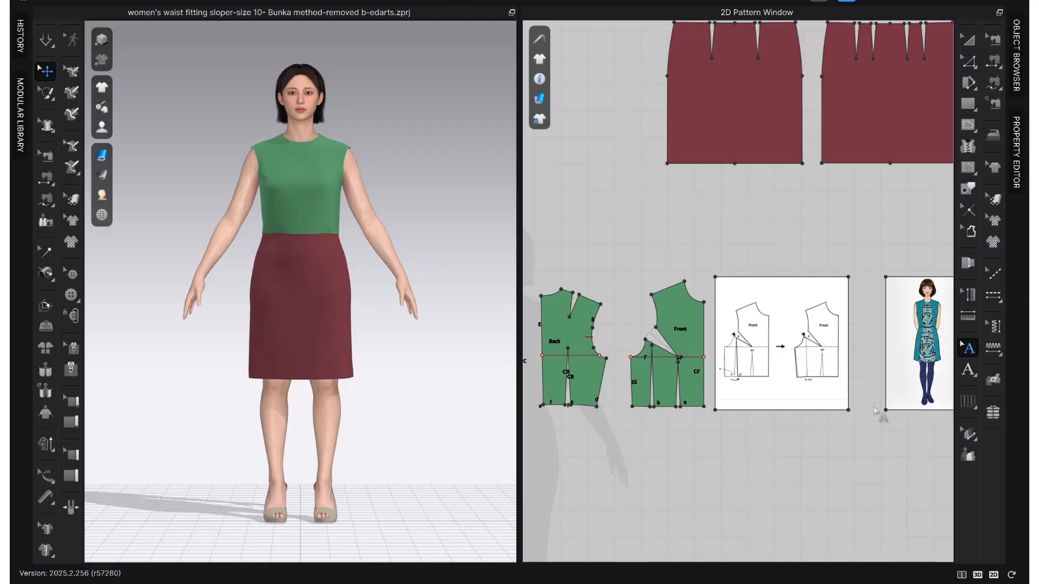
scroll(675, 416, "up", 3)
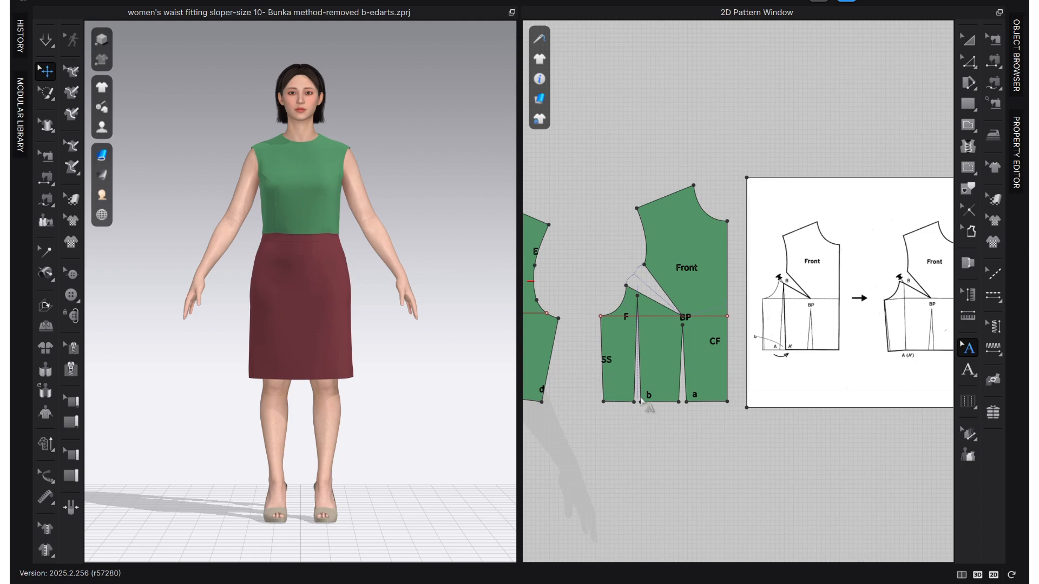
scroll(671, 355, "up", 3)
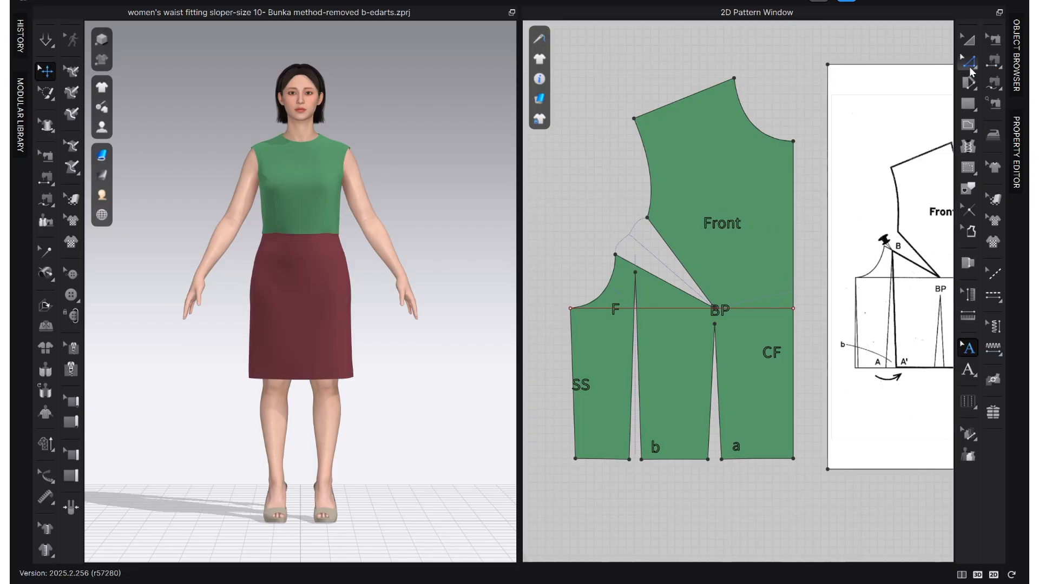
key("z")
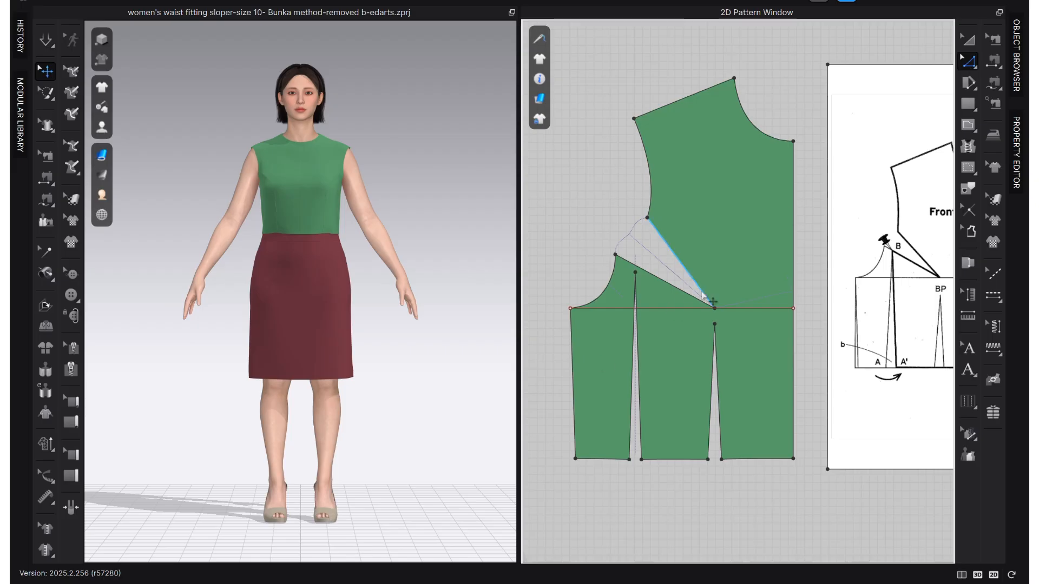
left_click(641, 355)
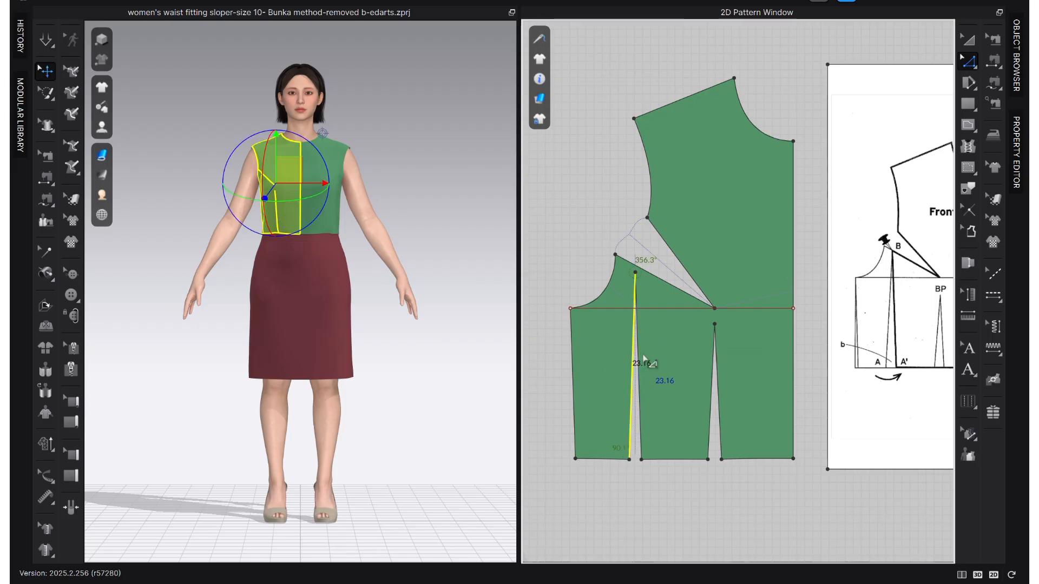
left_click(641, 356)
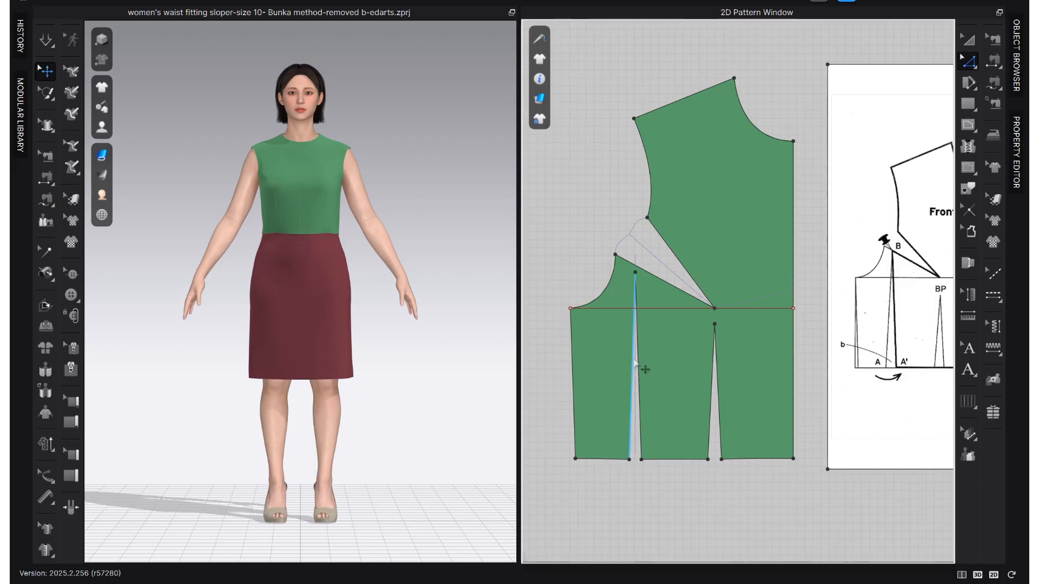
left_click(641, 371)
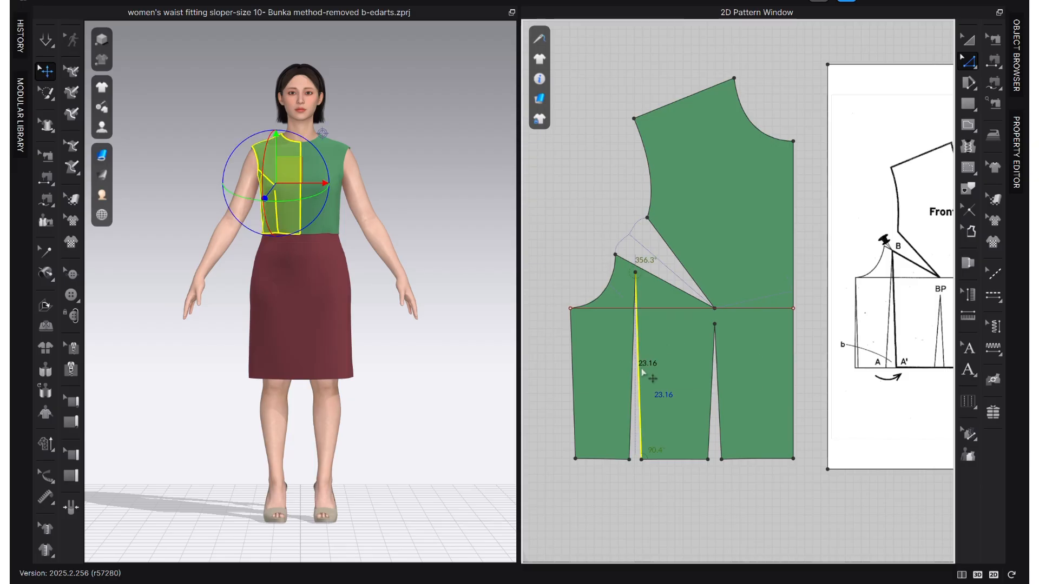
left_click(632, 379, "shift")
right_click(630, 379)
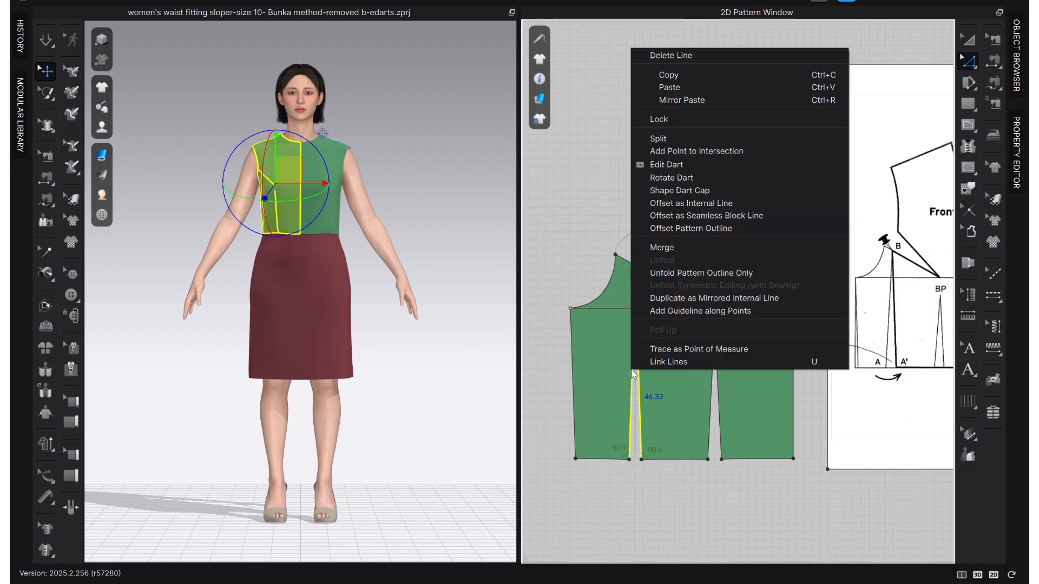
left_click(681, 177)
Draw the new dart location on the bust dart's lower leg directly above dart b, and set dart b's tip as the rotation center.
scroll(642, 273, "up", 5)
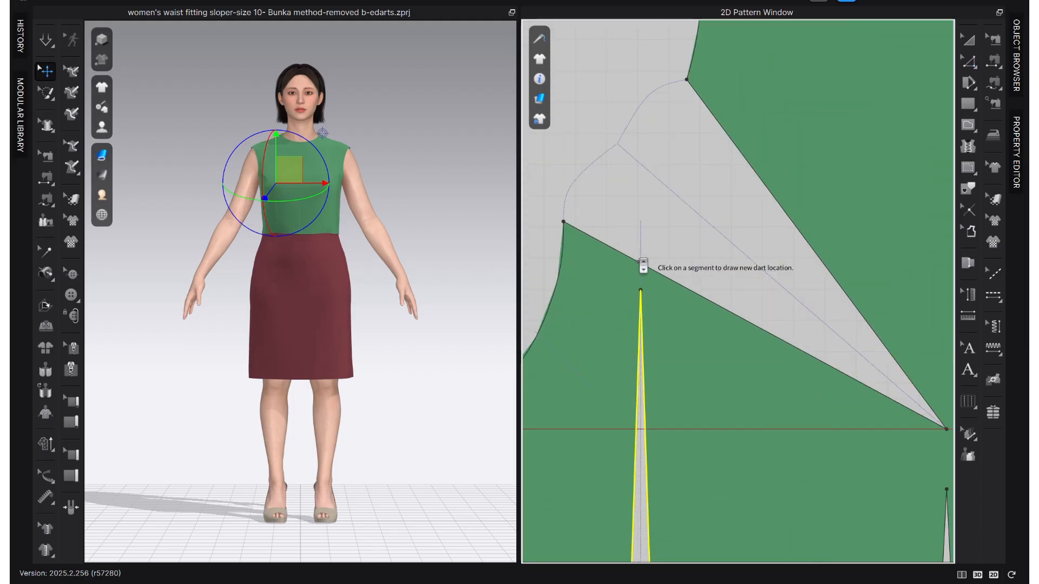
scroll(640, 266, "up", 3)
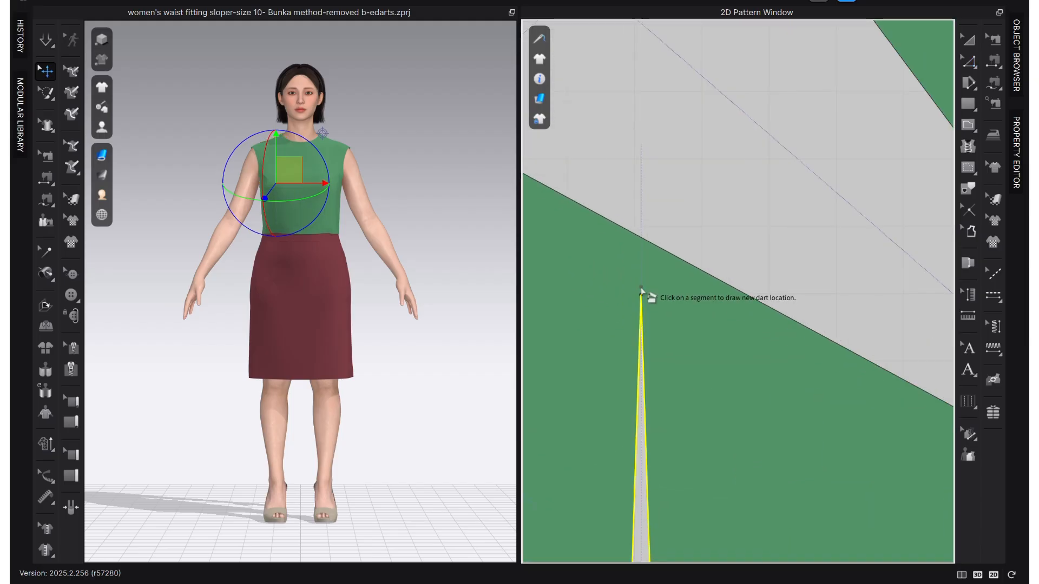
left_click(642, 237)
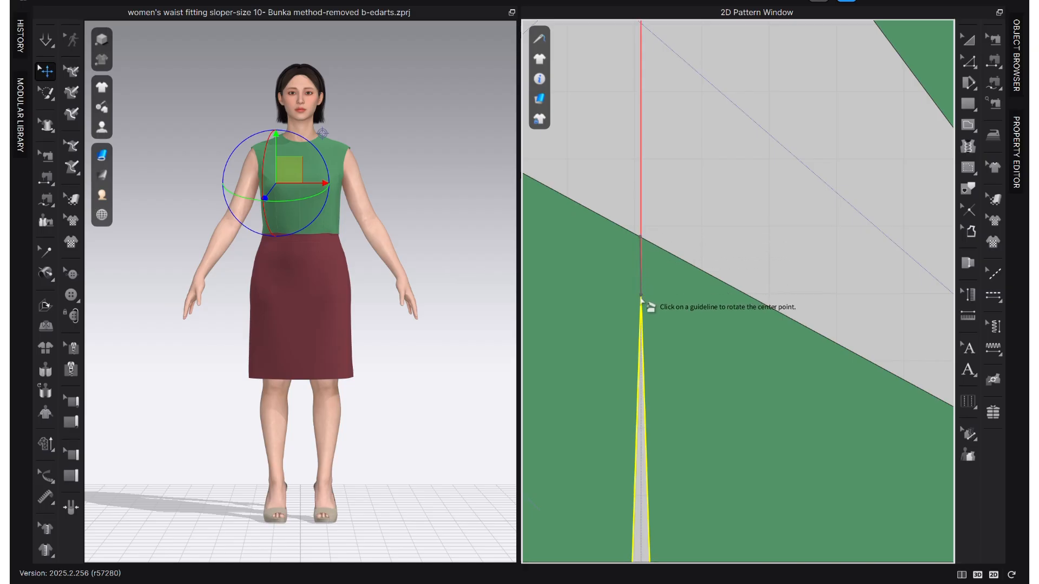
left_click(641, 299)
scroll(600, 299, "down", 5)
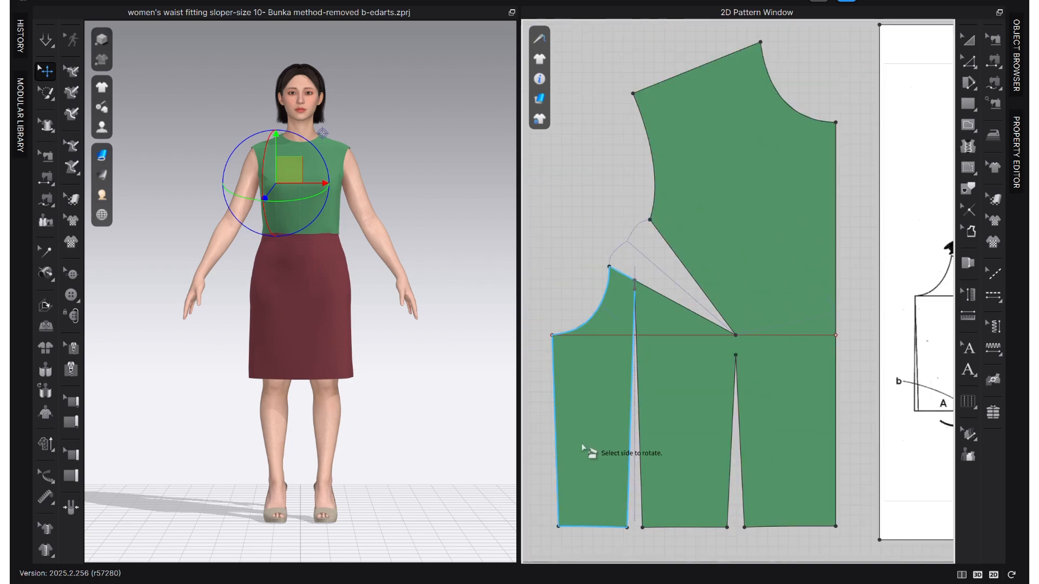
Rotate the side-seam section of the front bodice to close waist dart b, extending the new dart's length to the former dart tip.
left_click(588, 451)
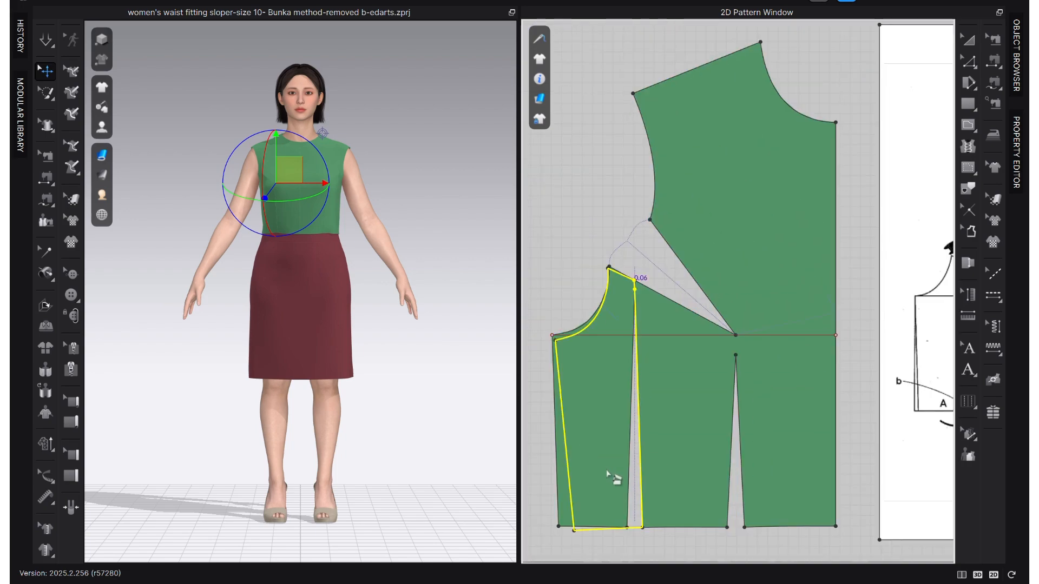
left_click(654, 341)
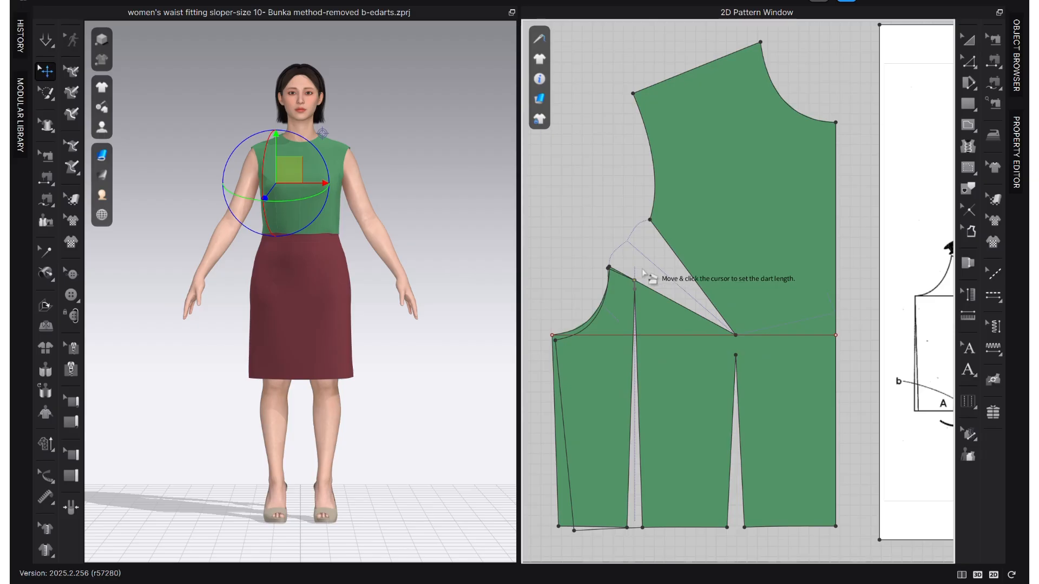
scroll(644, 314, "up", 5)
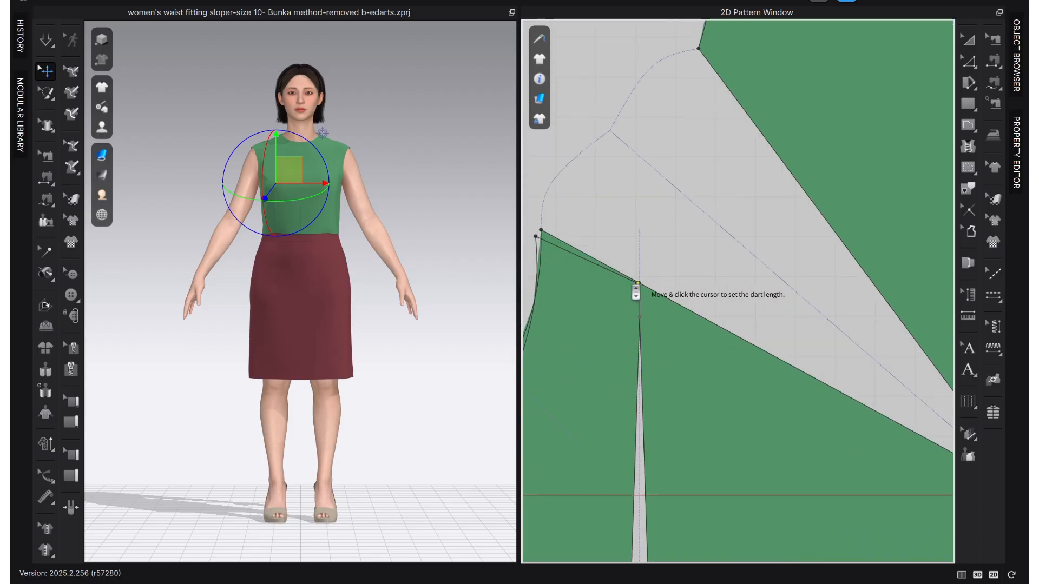
left_click(640, 320)
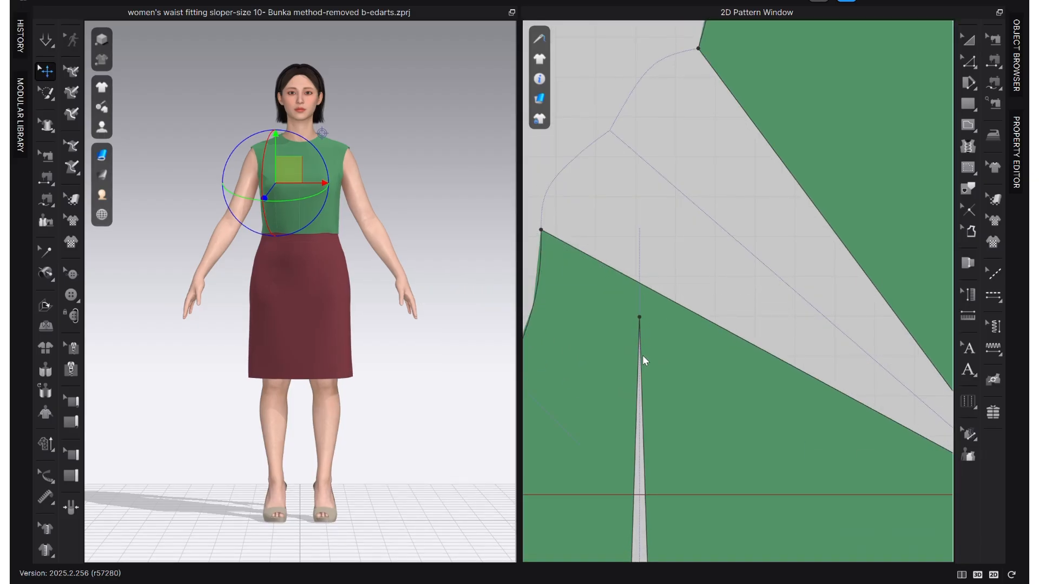
key("z")
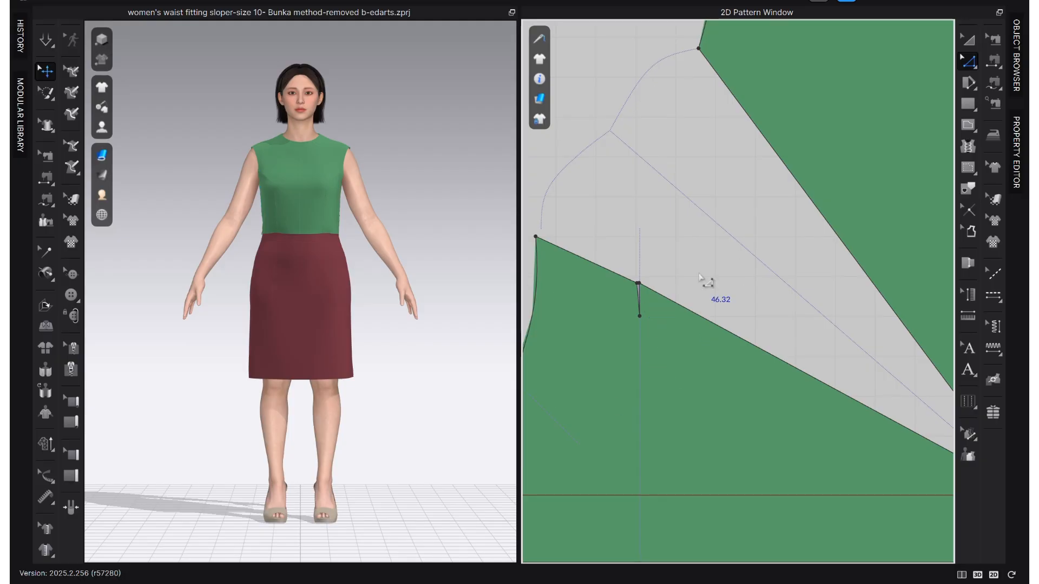
Compare the rotated front bodice with the before and after shapes in the front dart b reference diagram.
scroll(652, 305, "down", 7)
middle_click_drag(741, 319, 565, 285)
scroll(772, 303, "down", 2)
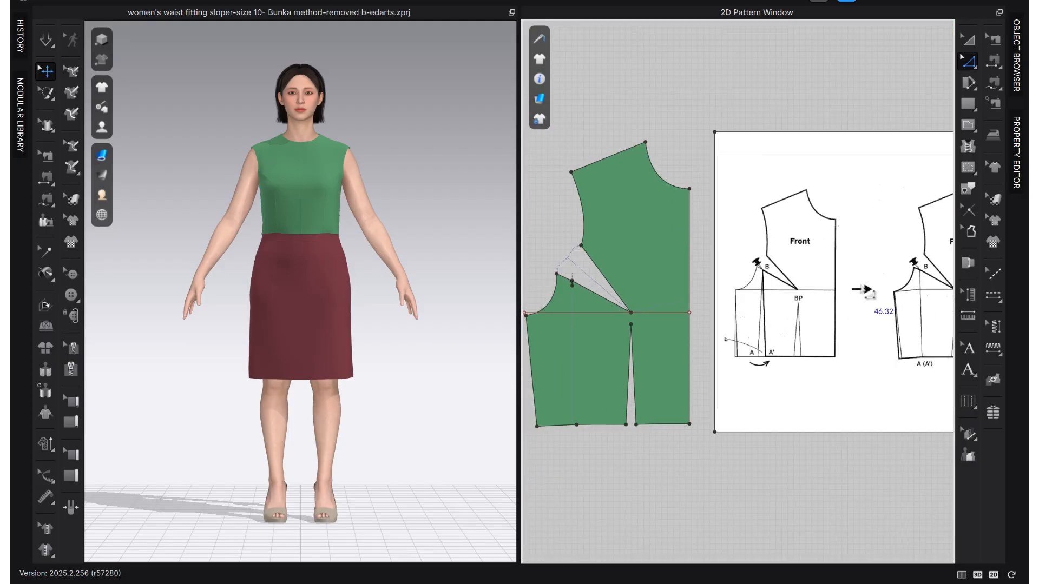
middle_click_drag(868, 294, 757, 297)
scroll(668, 346, "up", 2)
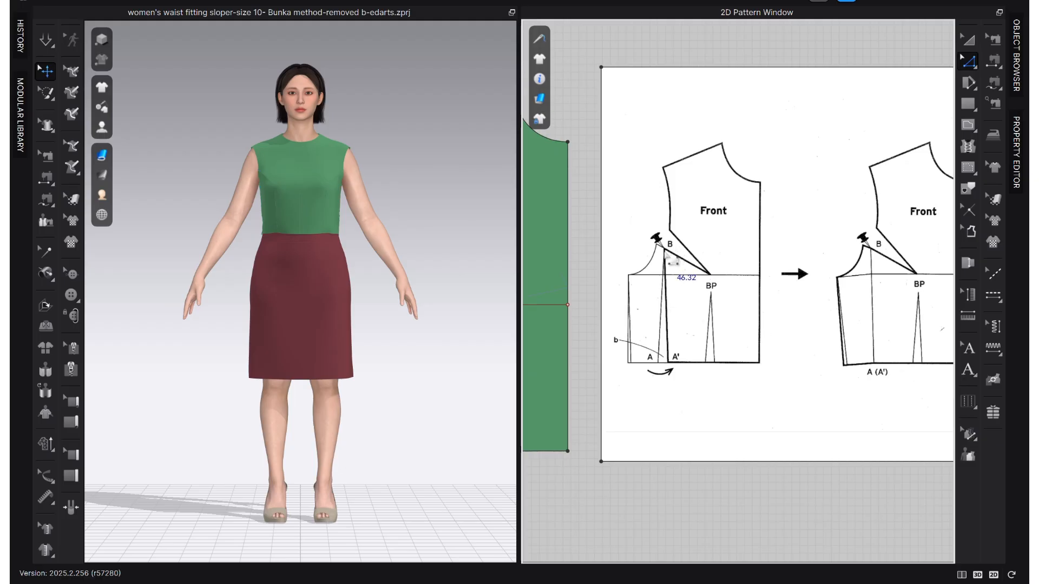
scroll(879, 258, "up", 1)
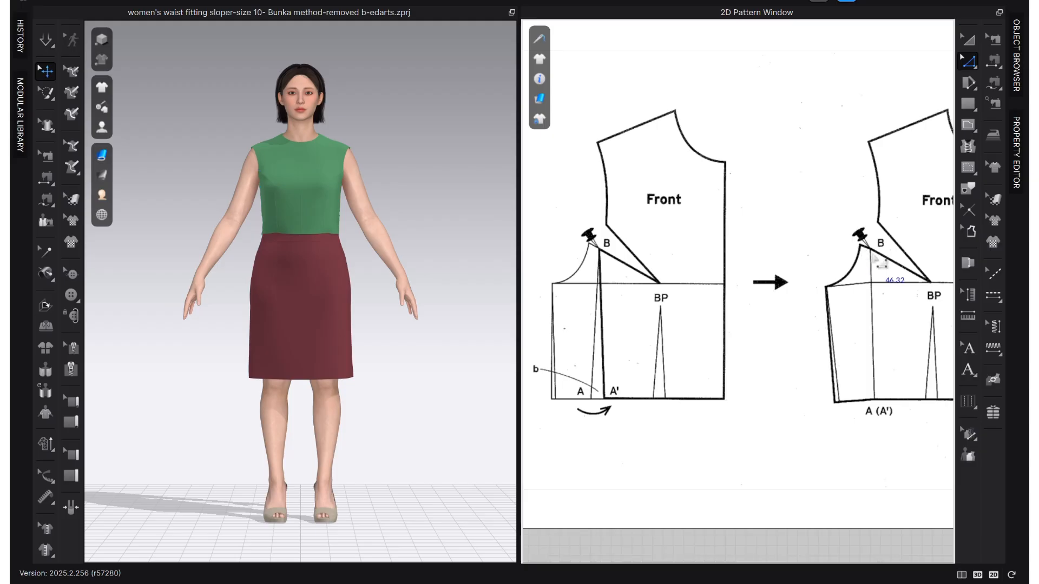
scroll(881, 262, "down", 2)
right_click_drag(687, 343, 833, 344)
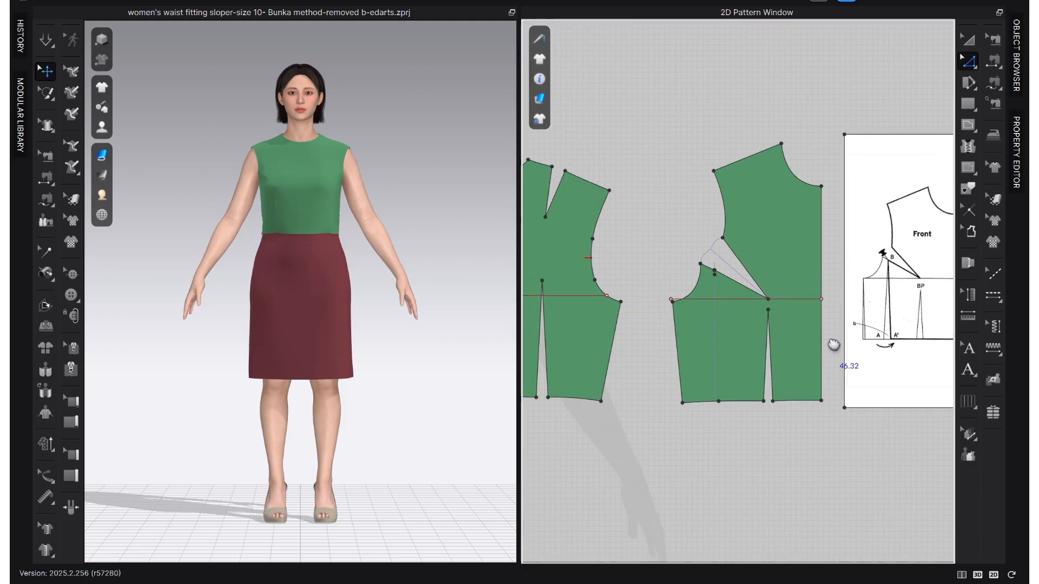
Delete the tip of the small new dart and one of its two opening points on the bust dart's lower leg.
scroll(743, 306, "up", 2)
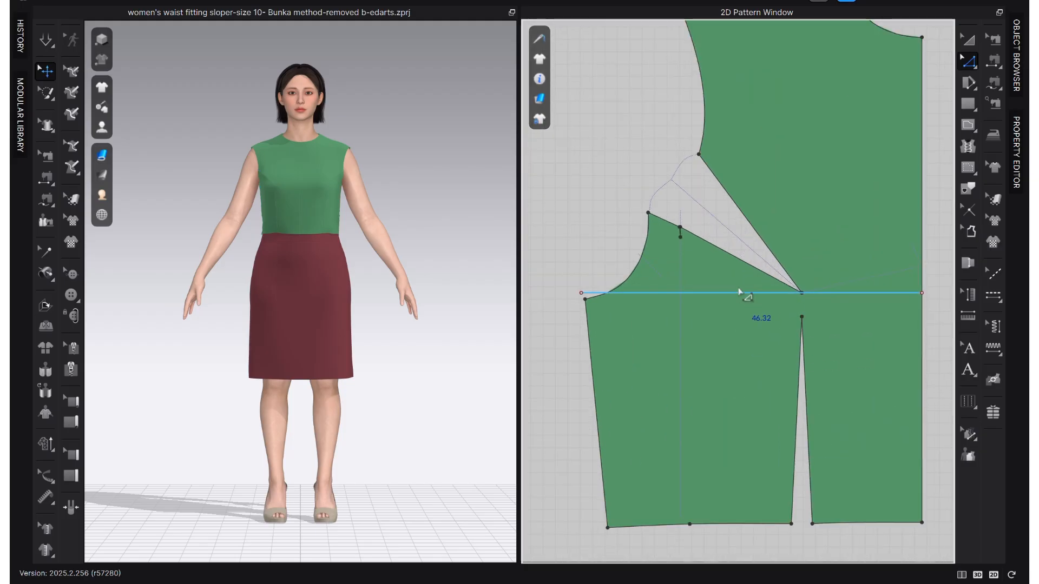
scroll(688, 239, "up", 2)
left_click(681, 239)
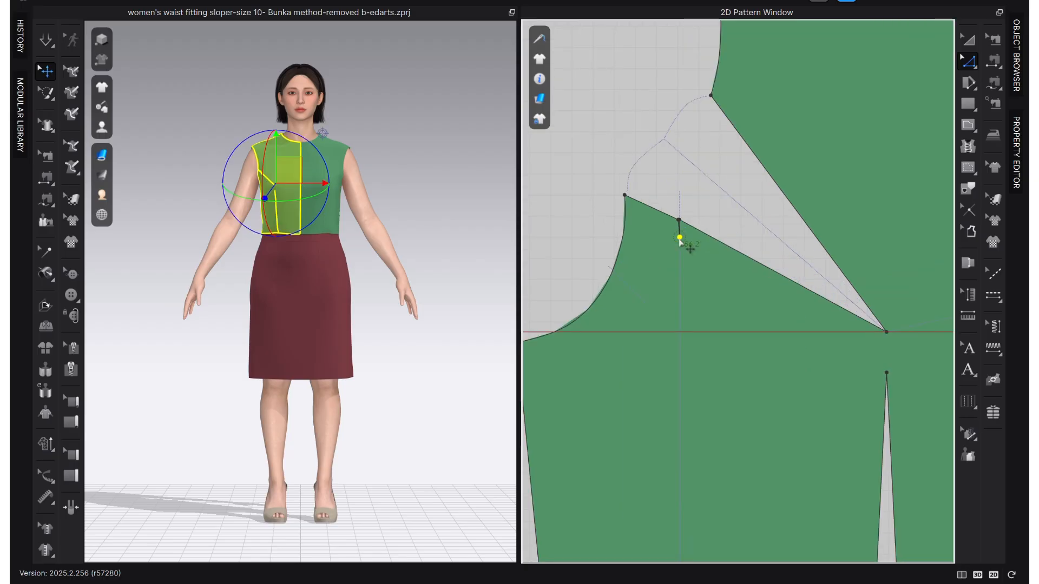
scroll(680, 240, "up", 2)
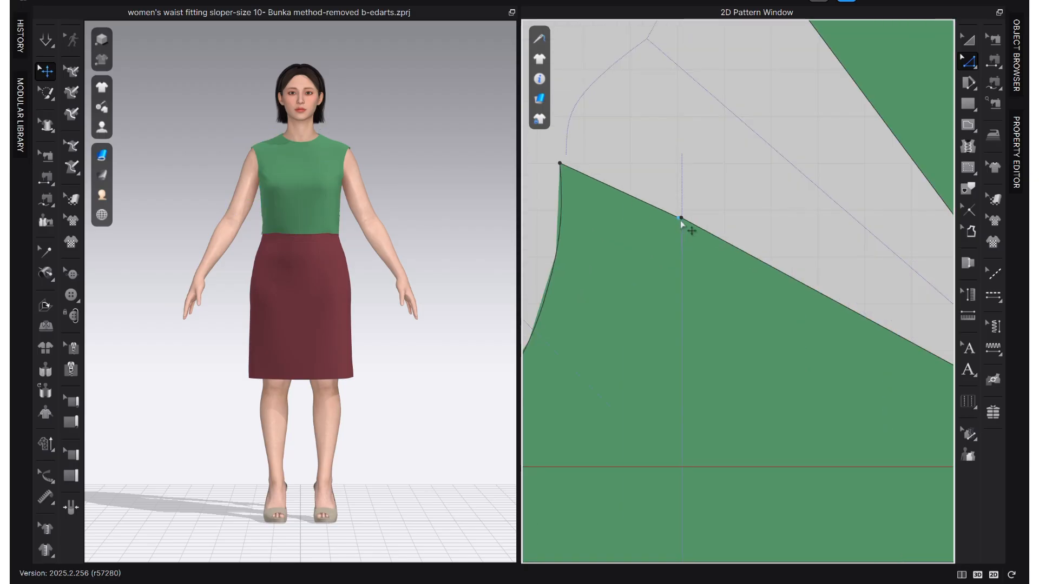
left_click(680, 219)
scroll(683, 219, "down", 3)
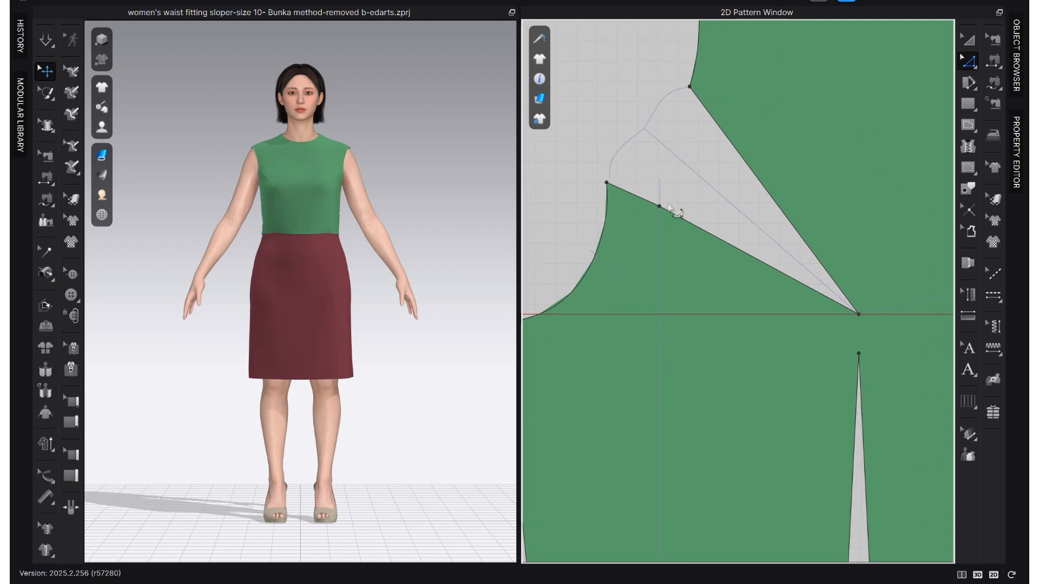
Try to smooth the bust dart's lower leg from the armhole end to the bust point.
key("v")
left_click(607, 183)
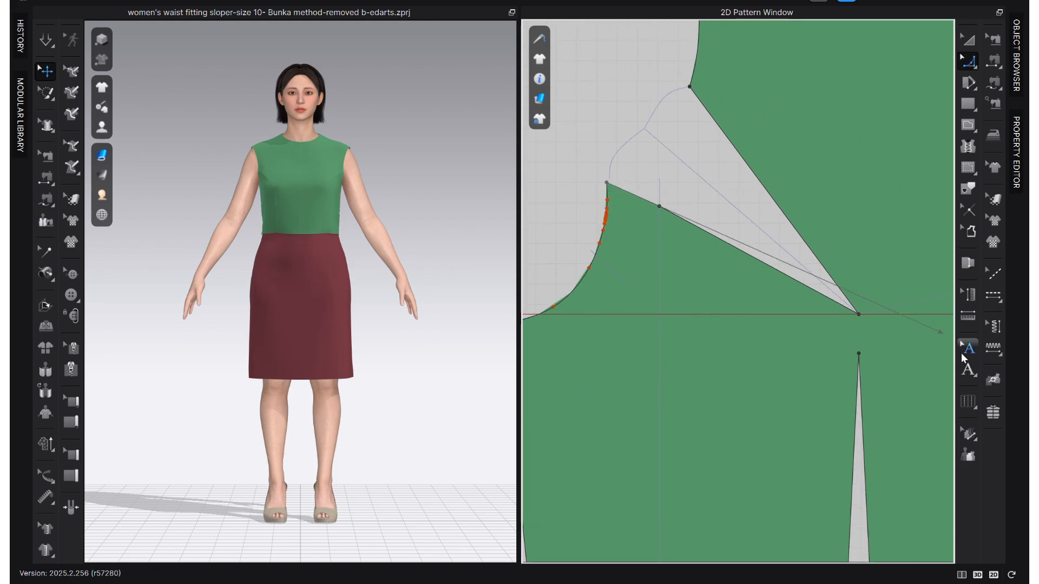
scroll(859, 320, "up", 2)
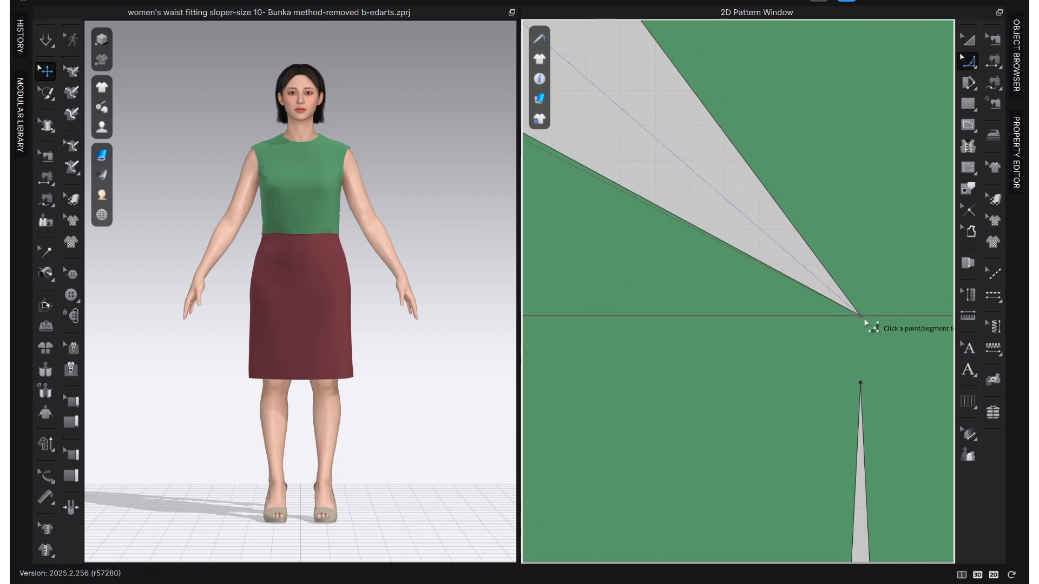
scroll(864, 319, "down", 3)
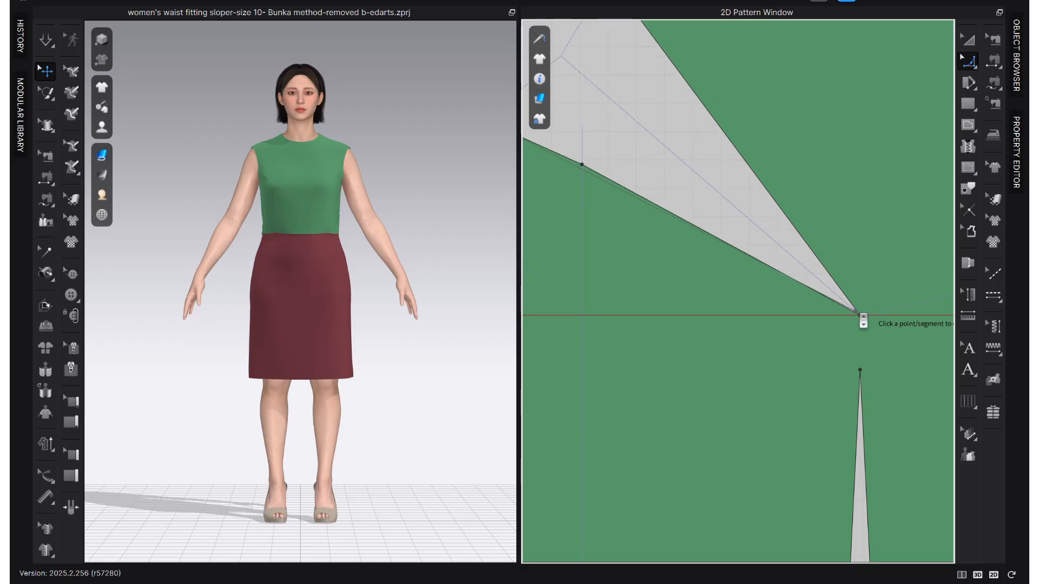
scroll(863, 320, "down", 1)
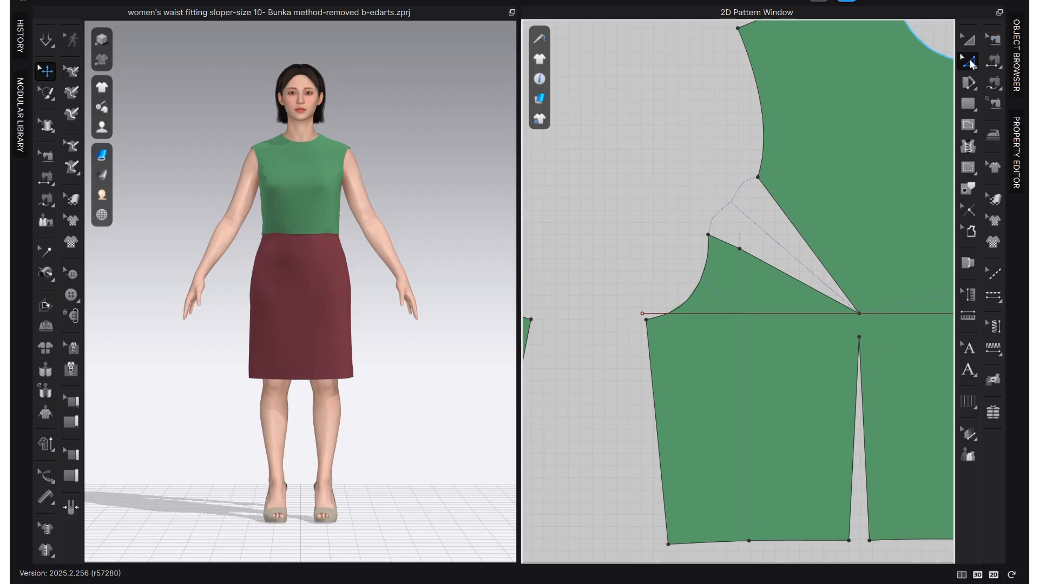
Trim the front bodice's horizontal bust line to the pattern outline and convert it to a baseline.
left_click(971, 64)
right_click(788, 317)
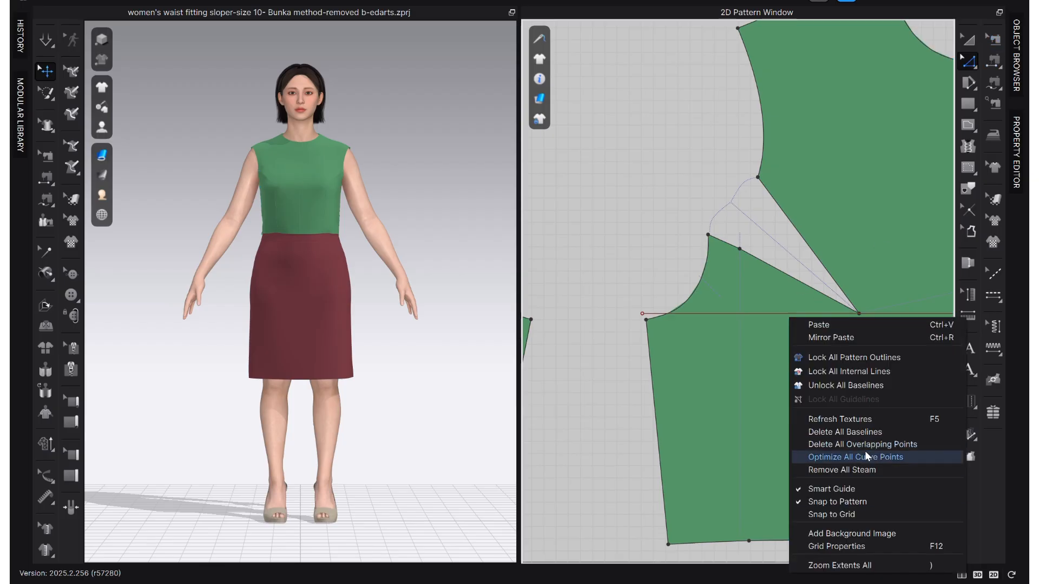
left_click(743, 319)
left_click(748, 313)
right_click(748, 314)
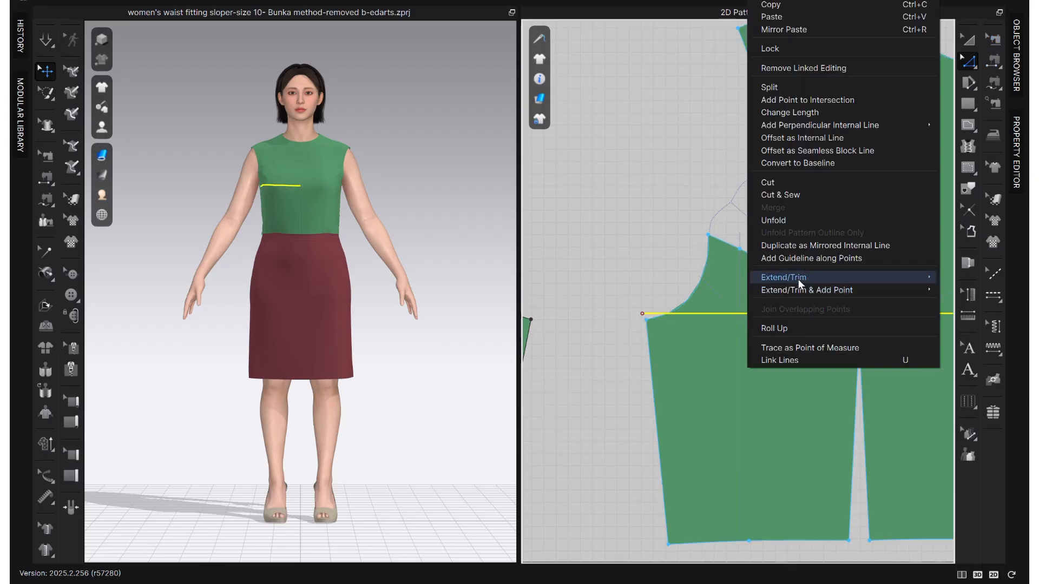
mouse_move(846, 273)
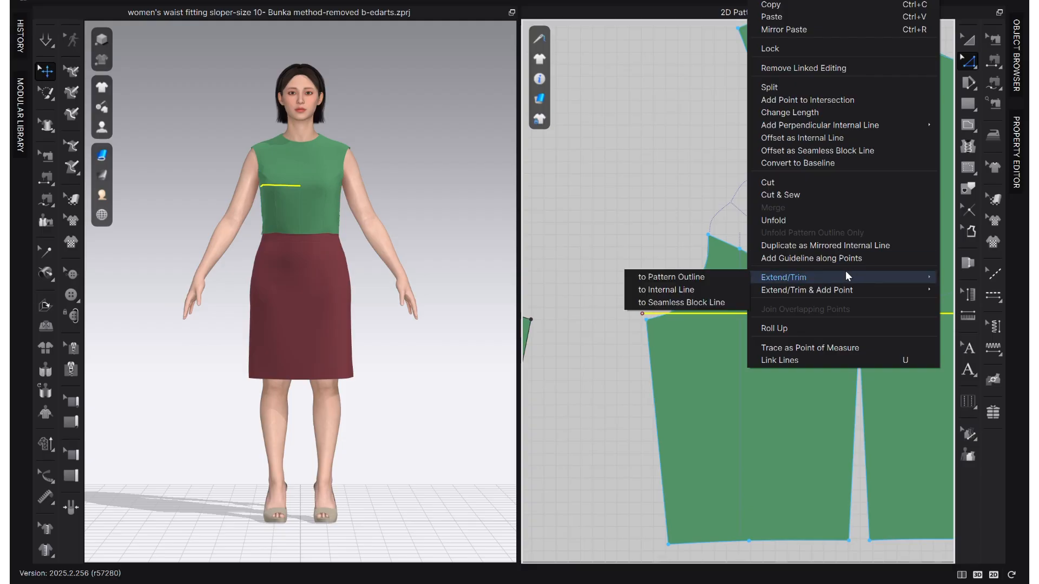
left_click(672, 276)
right_click(727, 313)
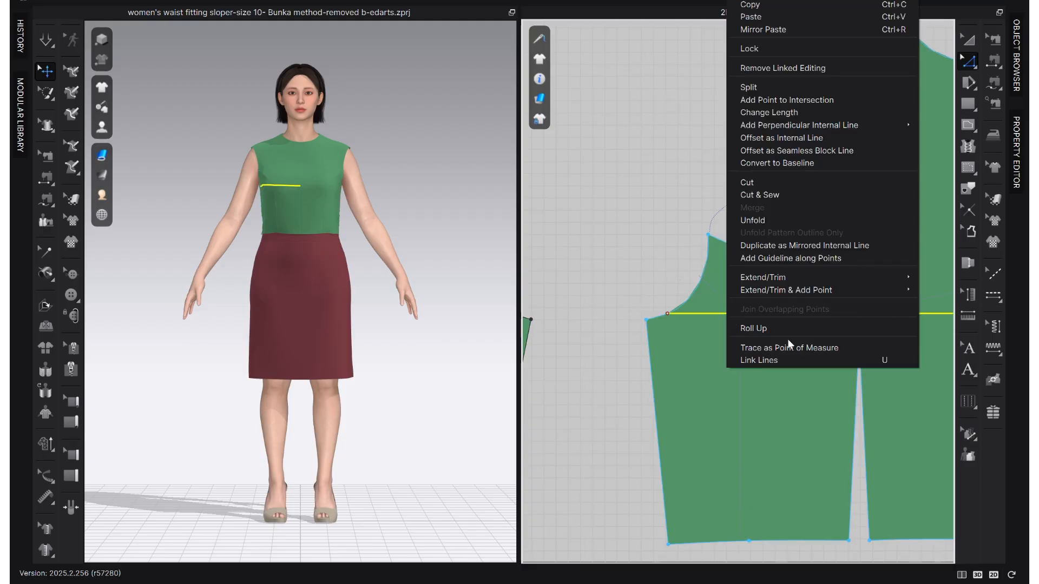
left_click(802, 161)
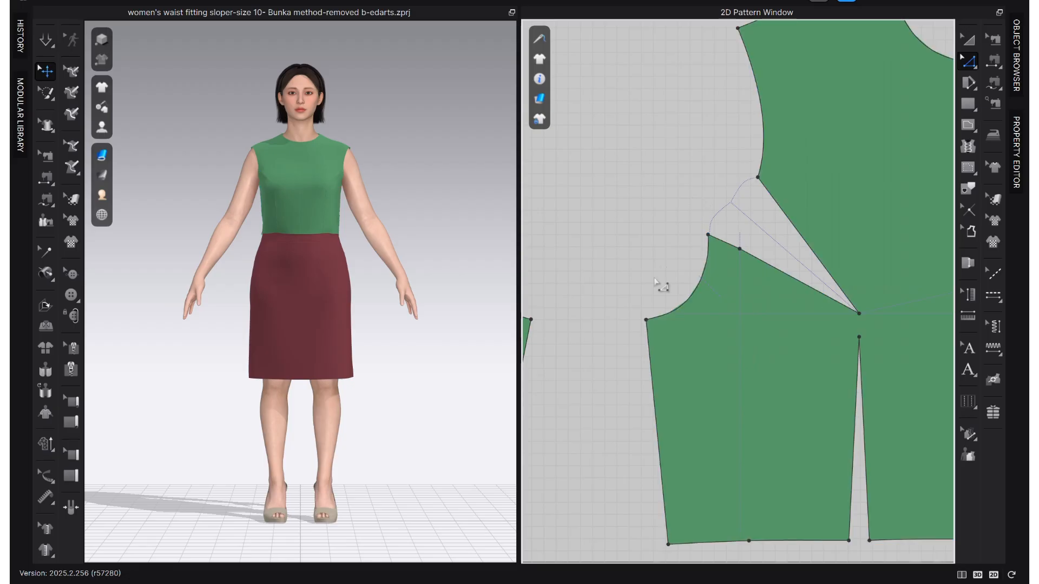
Smooth the front bust dart's lower leg into one continuous curve from its armhole end to the bust point.
key("v")
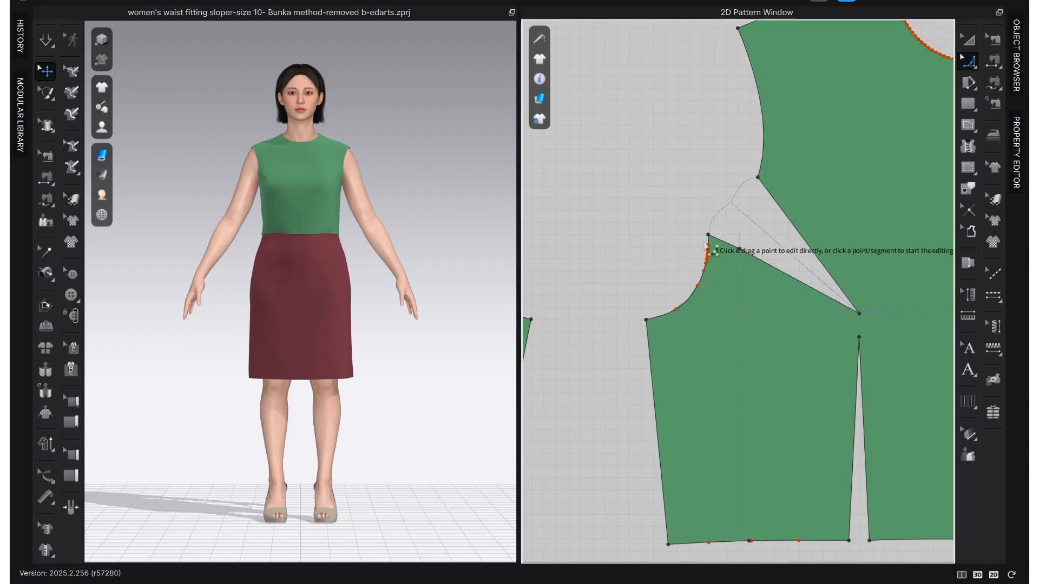
left_click(708, 236)
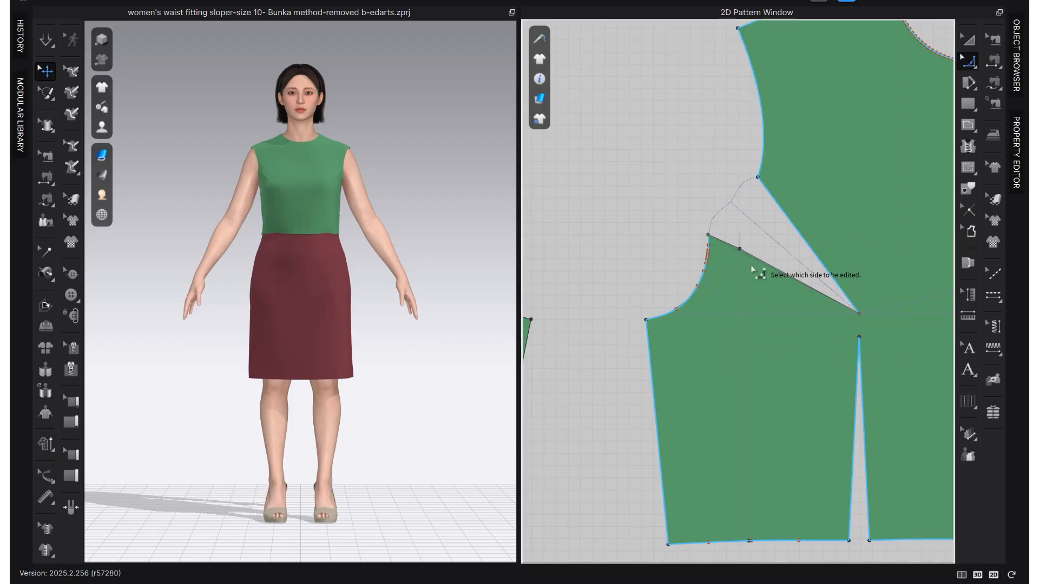
scroll(755, 265, "up", 3)
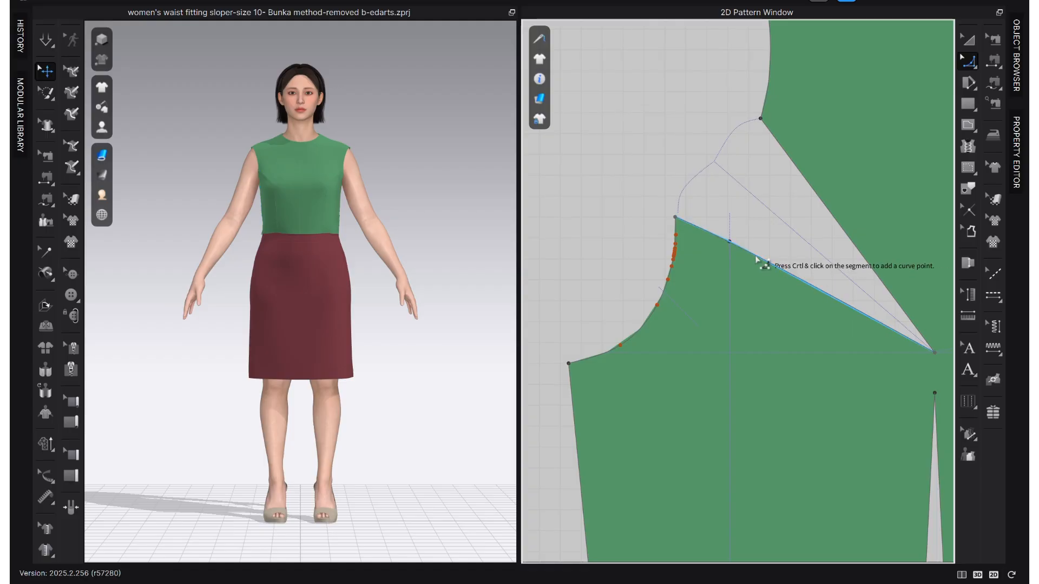
left_click(757, 259)
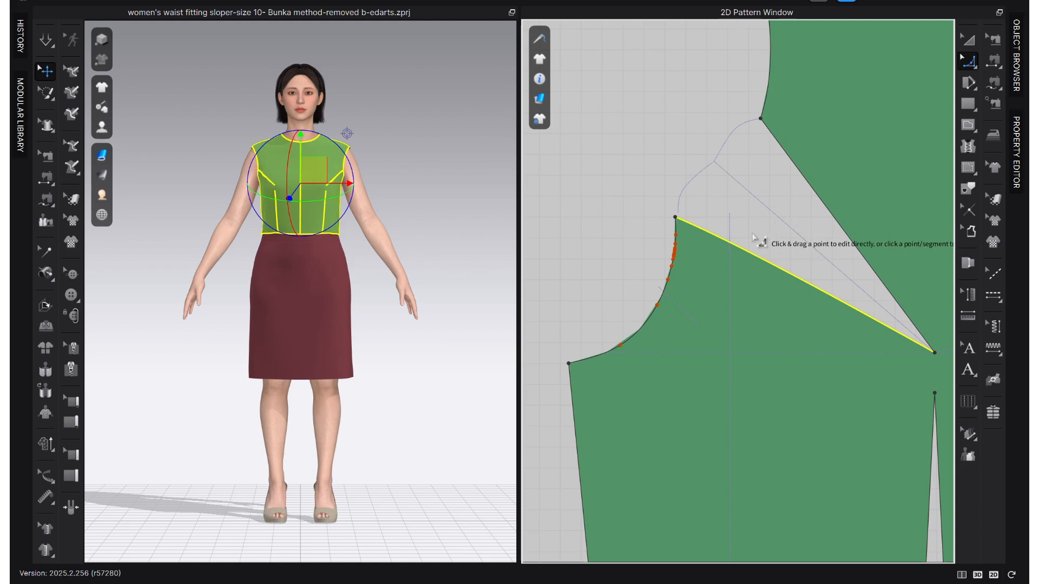
Compare the lengths of the front bust dart's lower and upper legs.
left_click(760, 263)
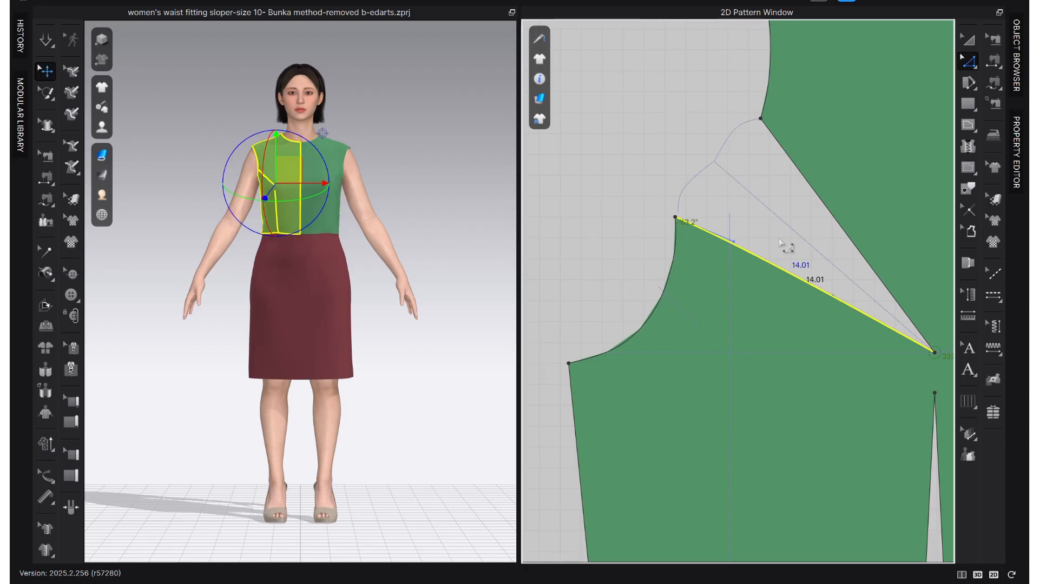
left_click(846, 228)
left_click(865, 254)
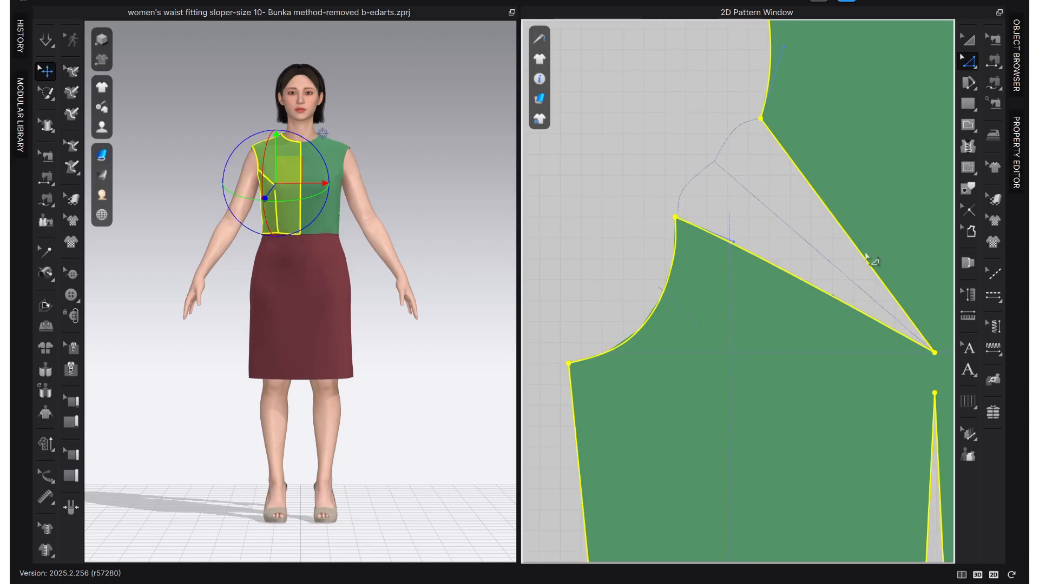
left_click(820, 244)
left_click(807, 287)
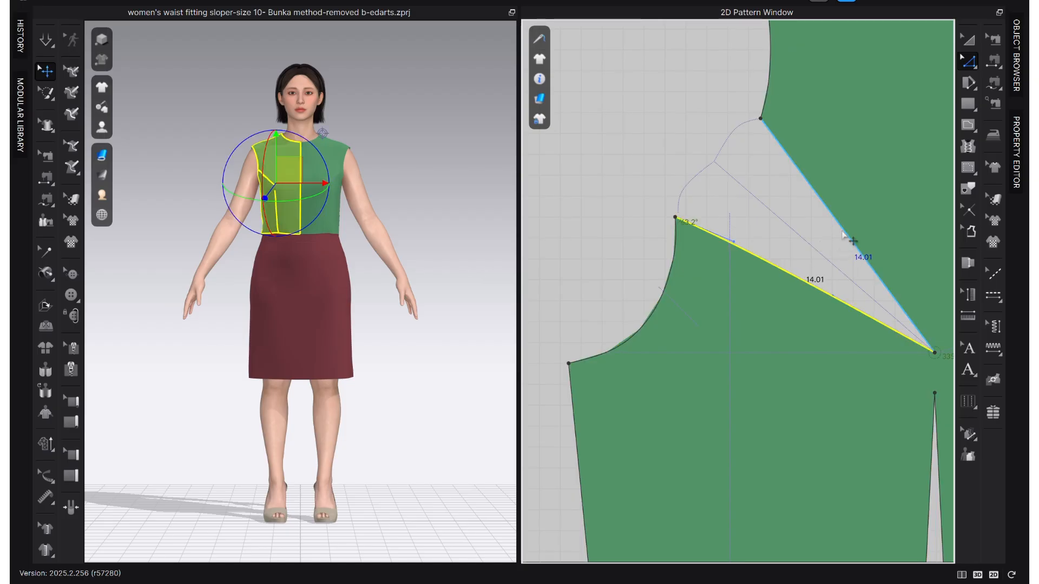
left_click(842, 233)
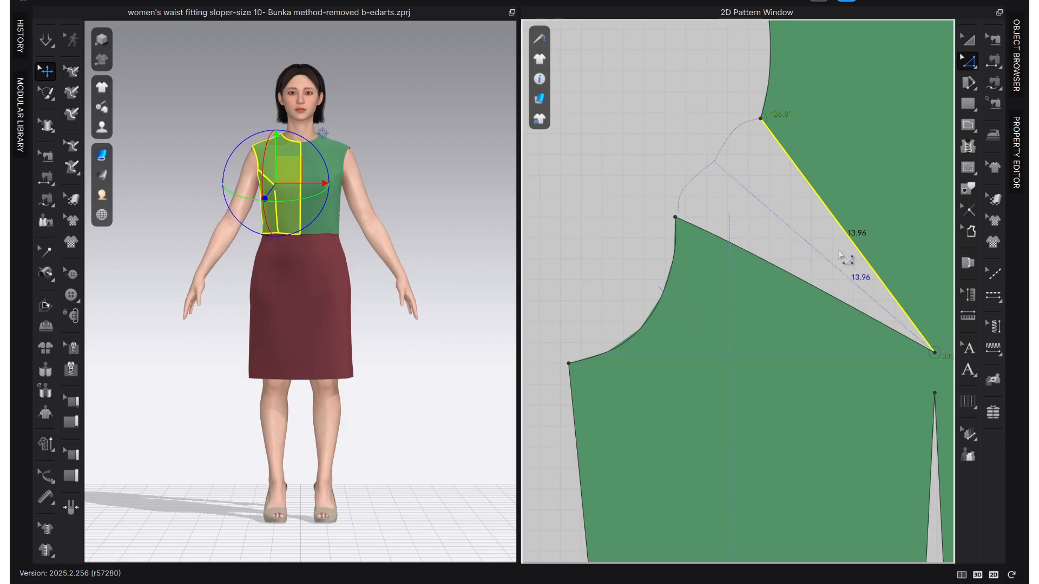
left_click(894, 143)
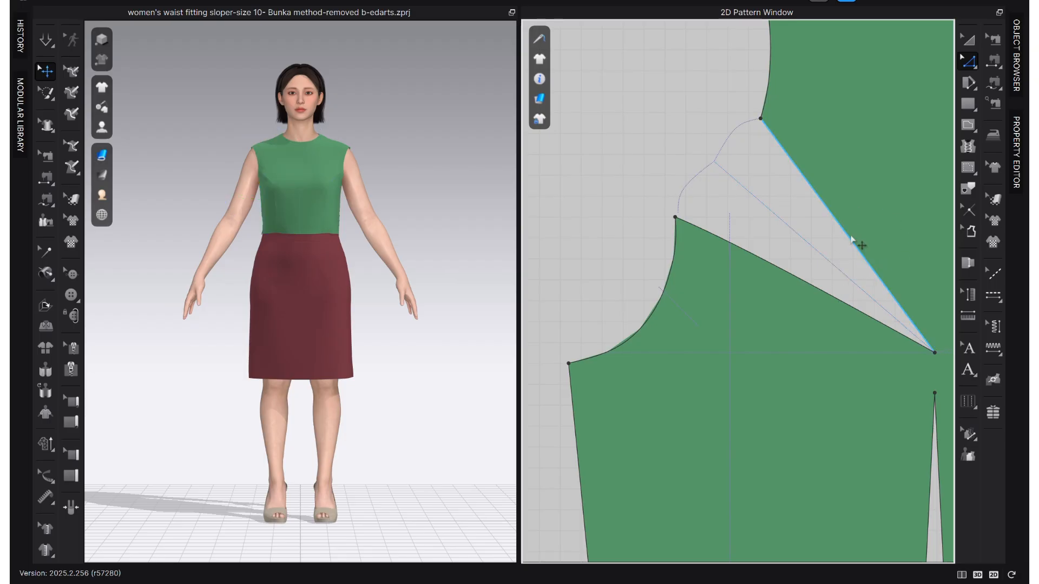
Delete the existing sewing between the two legs of the front bust dart.
left_click(995, 45)
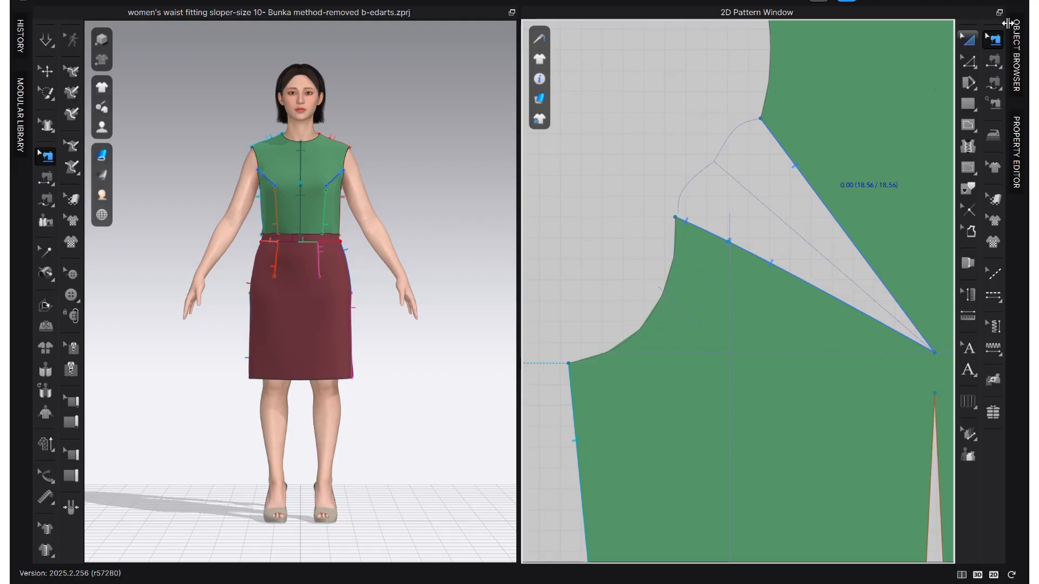
left_click(836, 220)
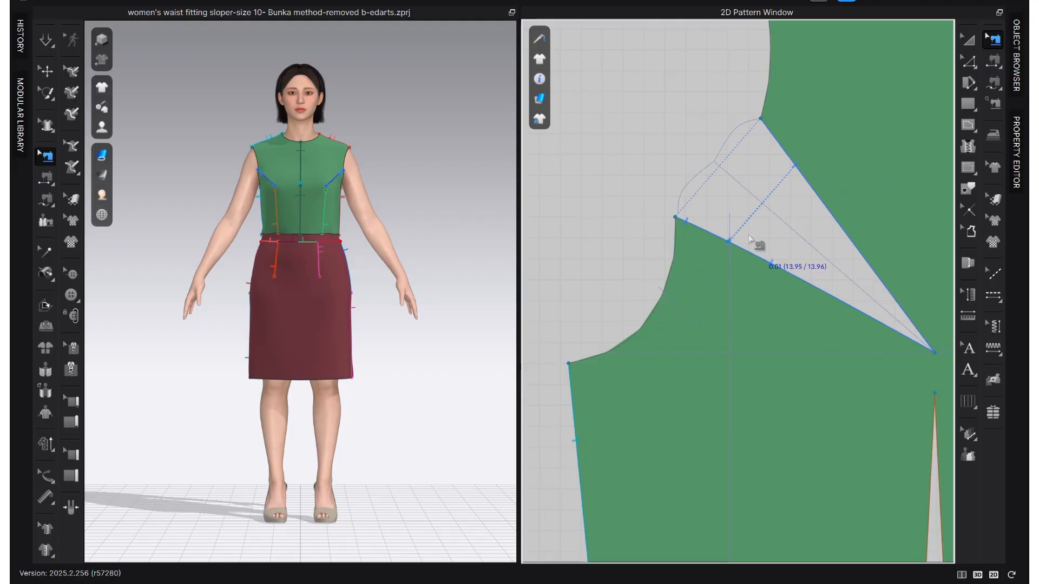
key("Delete")
scroll(724, 242, "up", 8)
left_click_drag(761, 255, 622, 403)
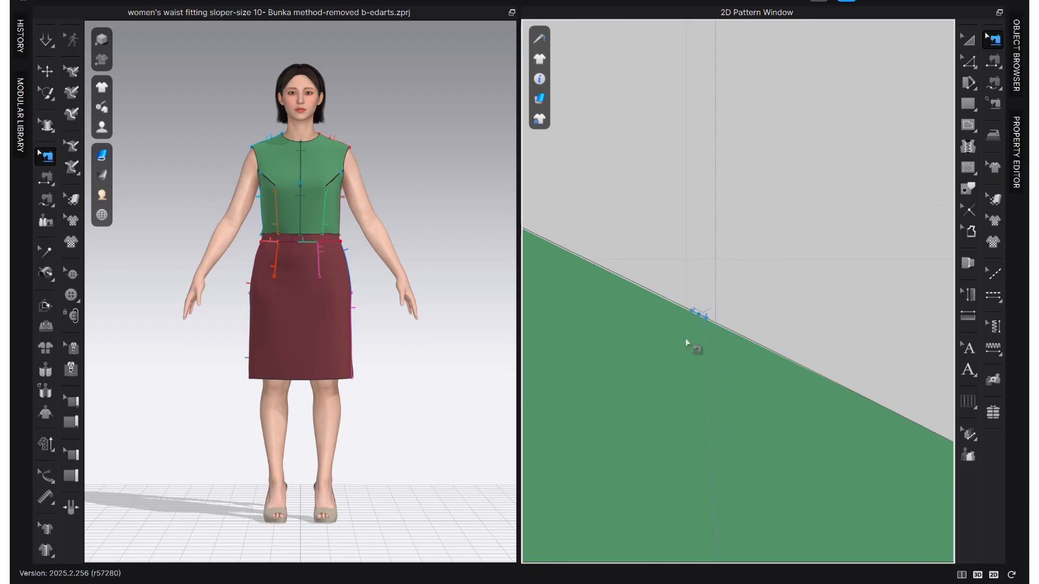
scroll(706, 306, "down", 5)
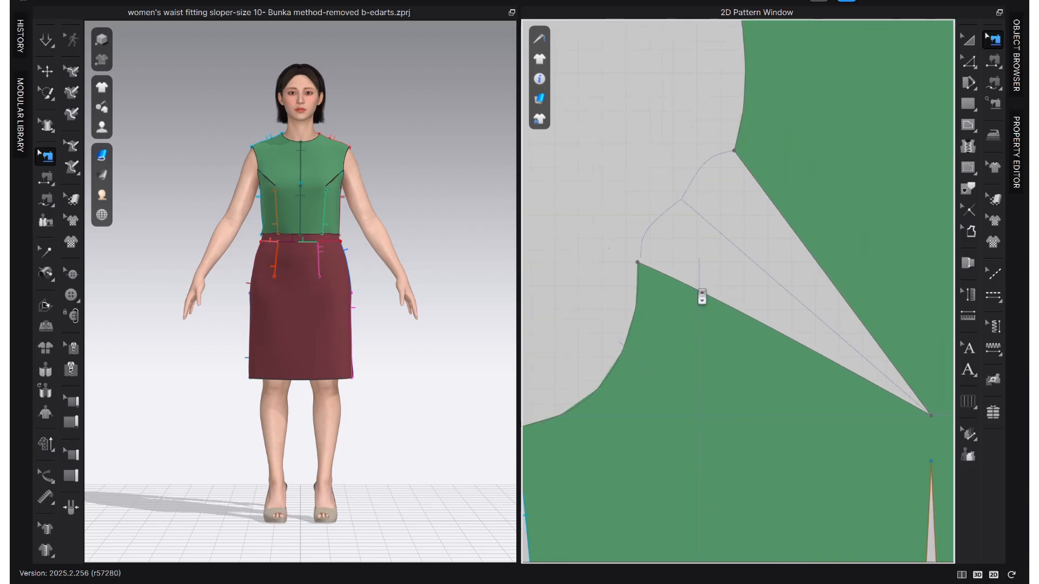
Sew the front bust dart's full upper leg to its smoothed lower leg.
key("n")
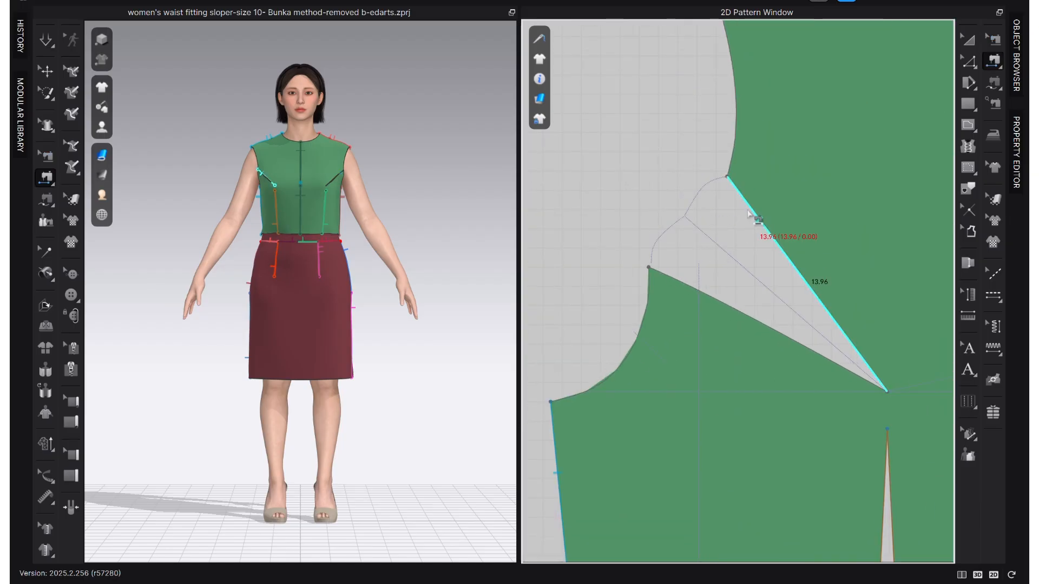
left_click(760, 221)
left_click(697, 292)
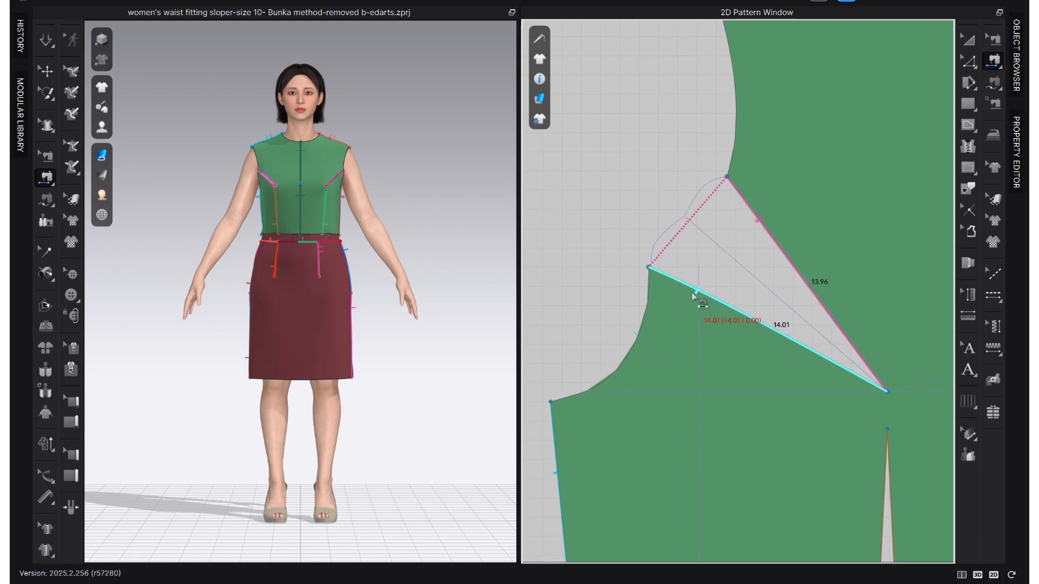
scroll(763, 247, "down", 3)
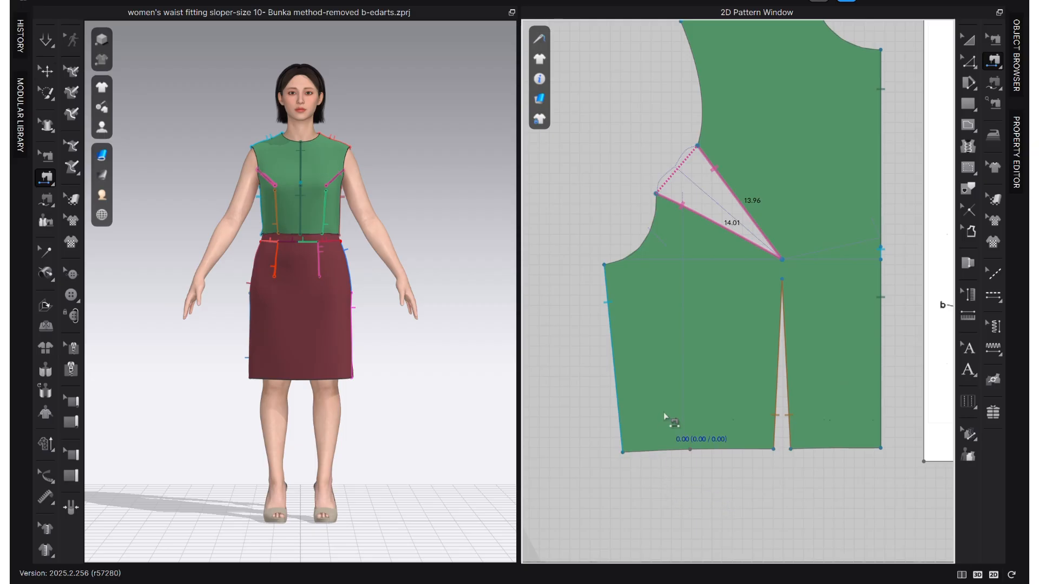
Smooth the front waistline into one continuous curve from the side seam to the near leg of the waist dart.
key("v")
left_click(623, 453)
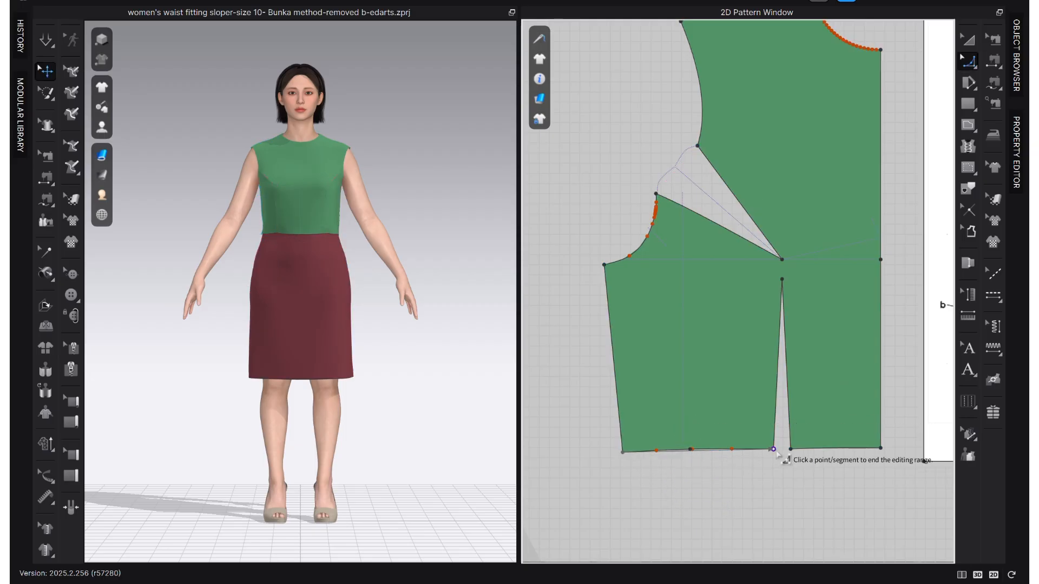
left_click(777, 452)
scroll(710, 452, "up", 3)
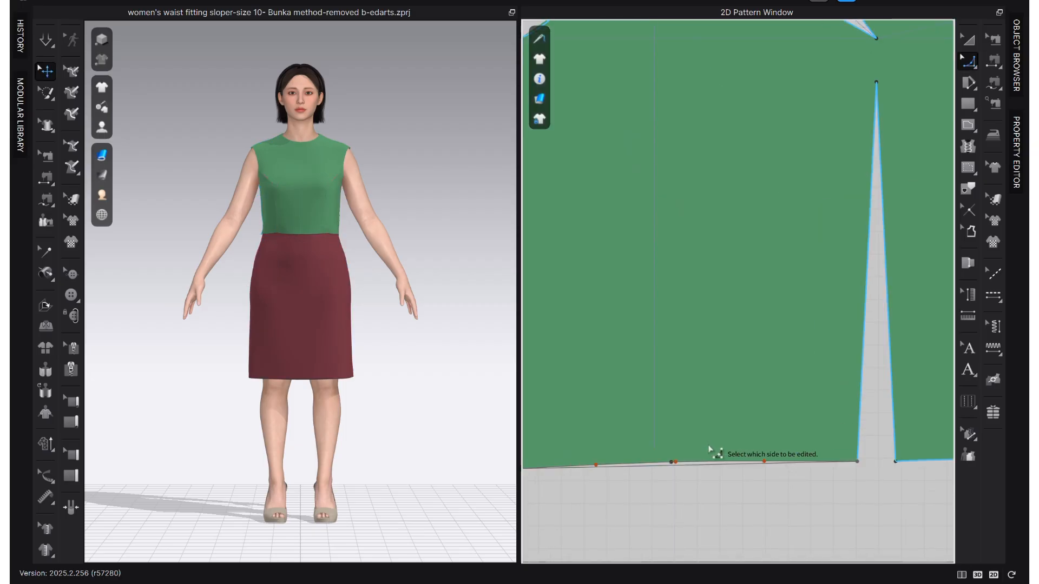
scroll(683, 465, "down", 3)
left_click(686, 466)
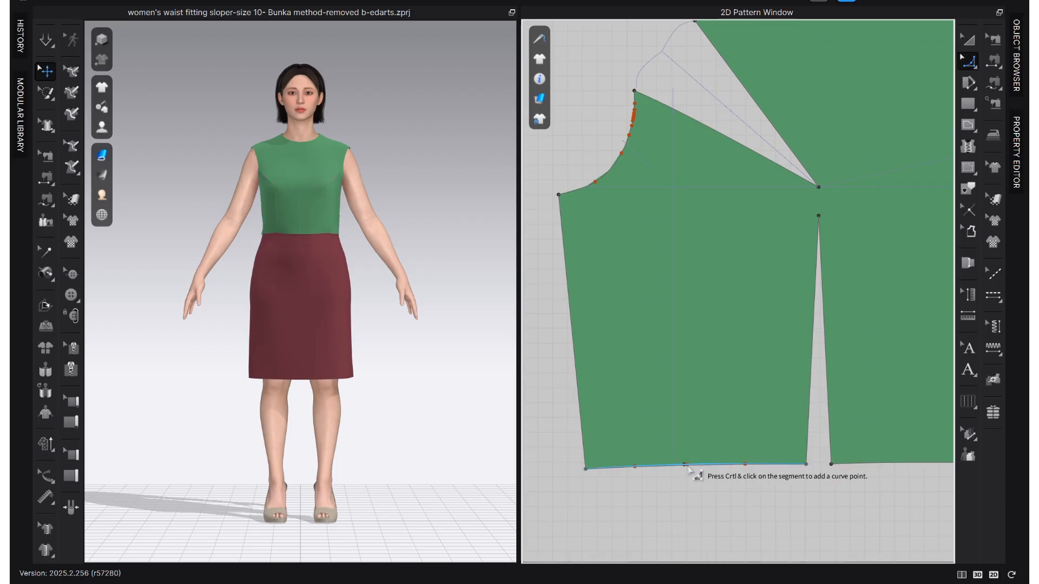
left_click(702, 485)
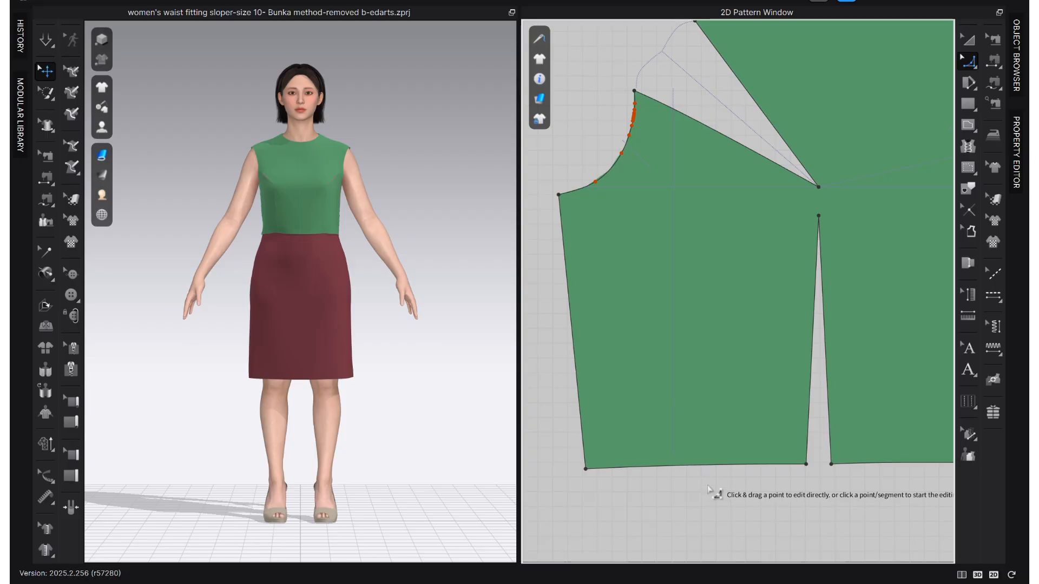
Inspect the sewing on the back bodice, focusing on the short seam pair at the armhole.
scroll(728, 495, "down", 4)
middle_click_drag(731, 495, 772, 451)
scroll(772, 451, "down", 3)
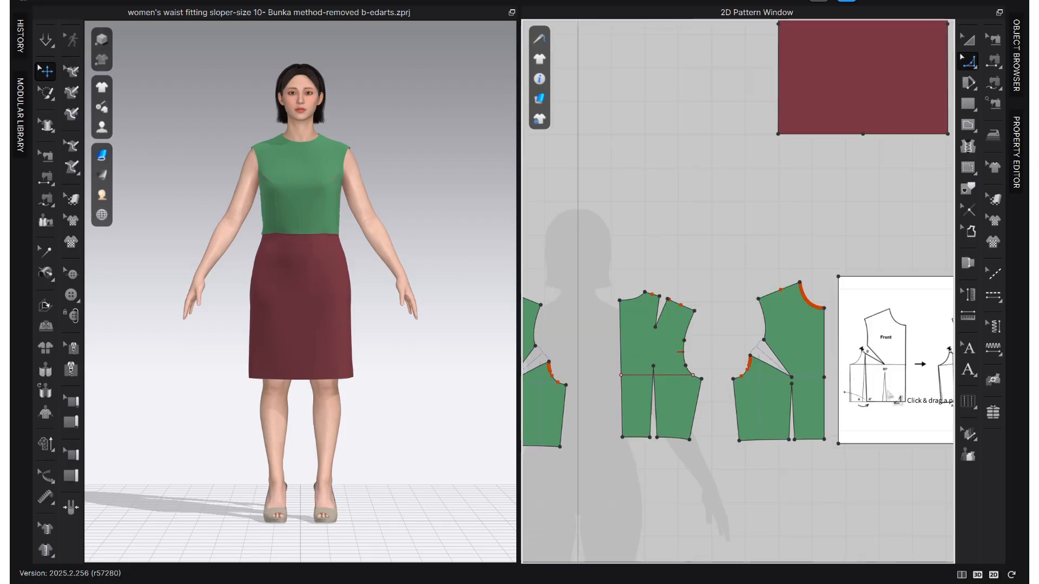
scroll(888, 394, "up", 2)
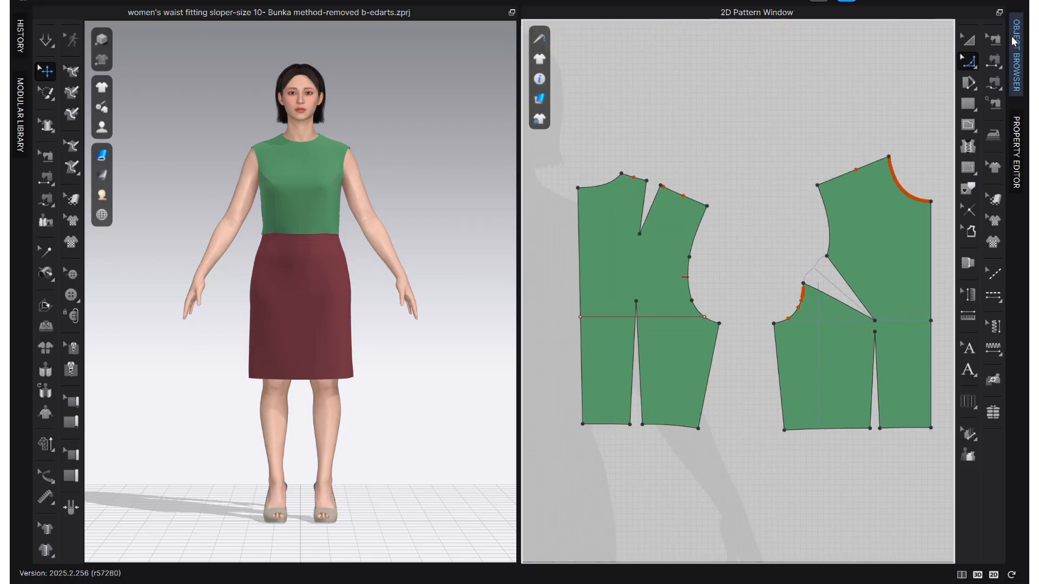
left_click(994, 39)
scroll(674, 386, "up", 3)
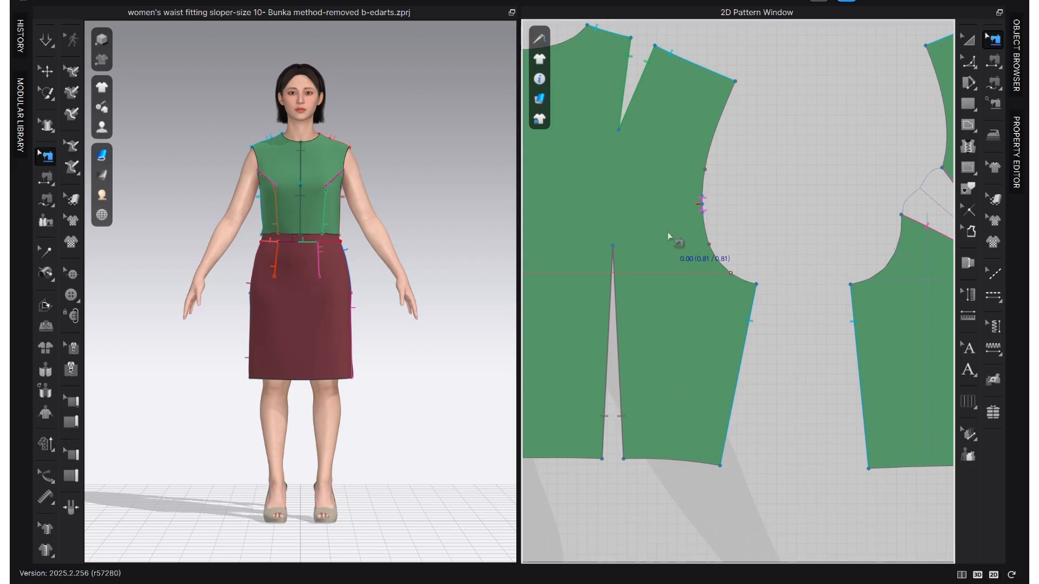
scroll(670, 232, "up", 3)
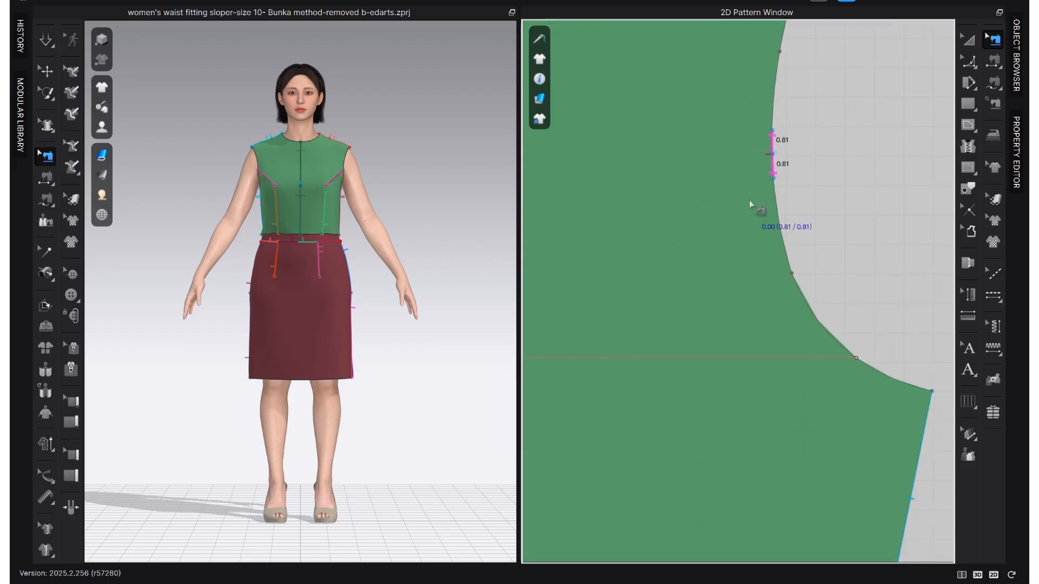
scroll(750, 204, "down", 4)
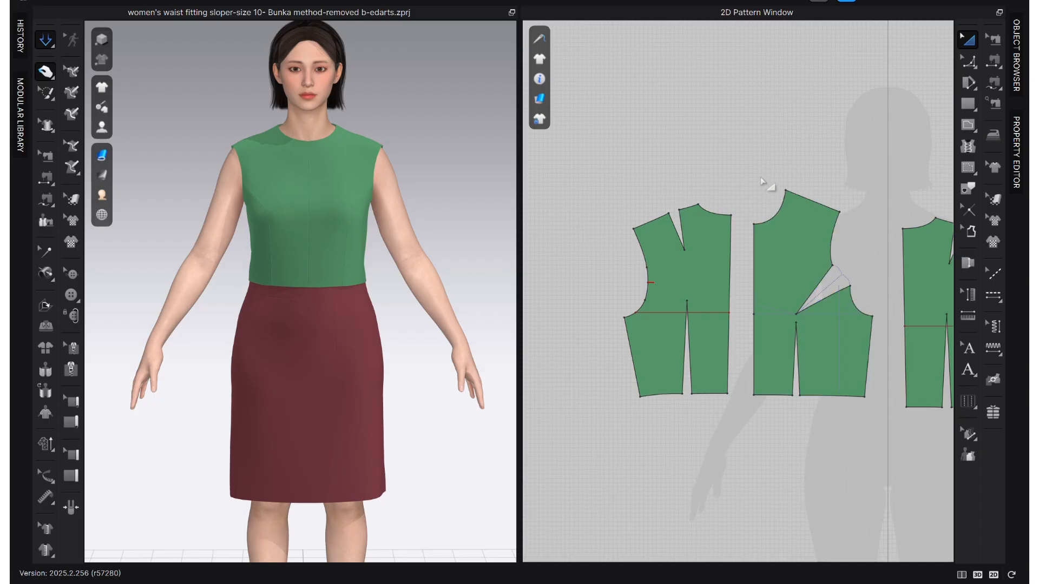
Examine the reference illustration of the sleeveless dress with the patterned centre panel.
scroll(539, 269, "down", 4)
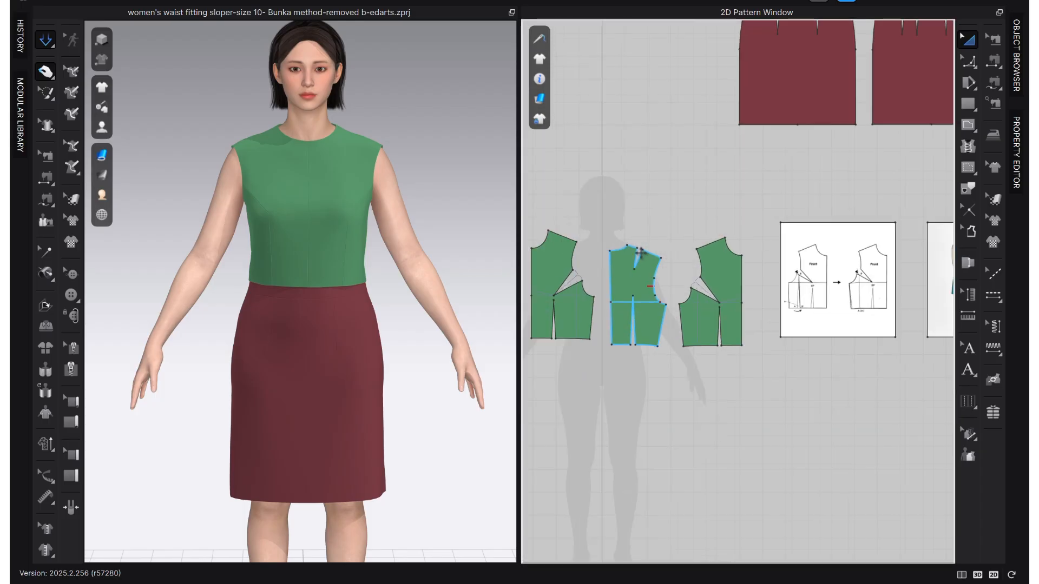
middle_click_drag(816, 267, 607, 270)
scroll(783, 235, "up", 6)
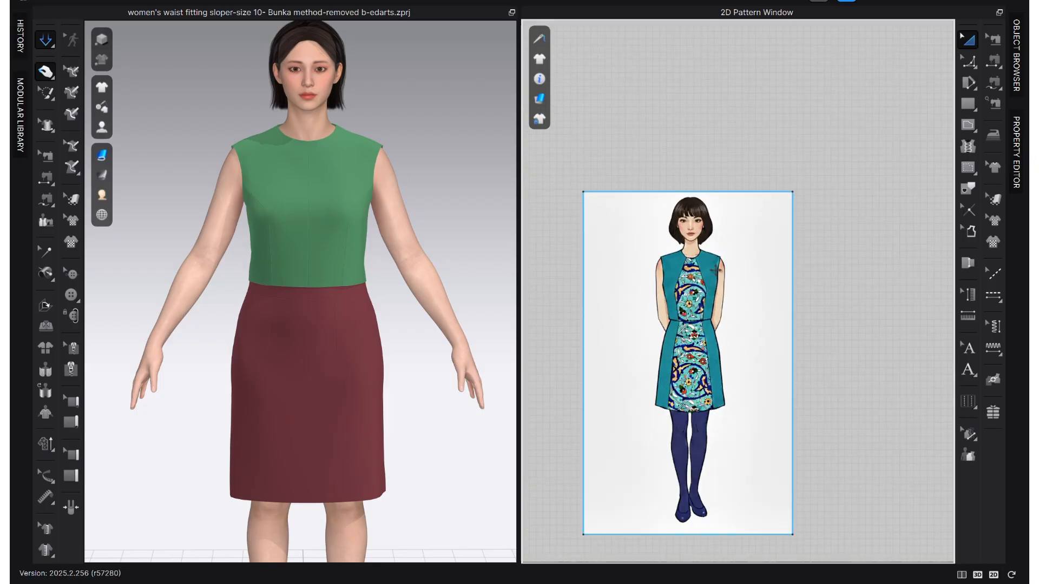
middle_click_drag(714, 277, 760, 219)
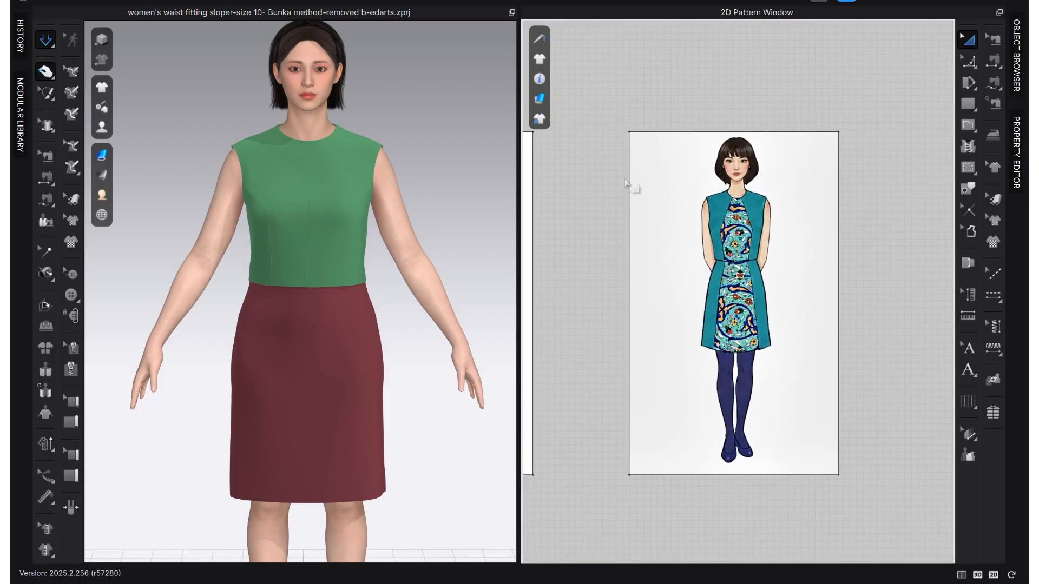